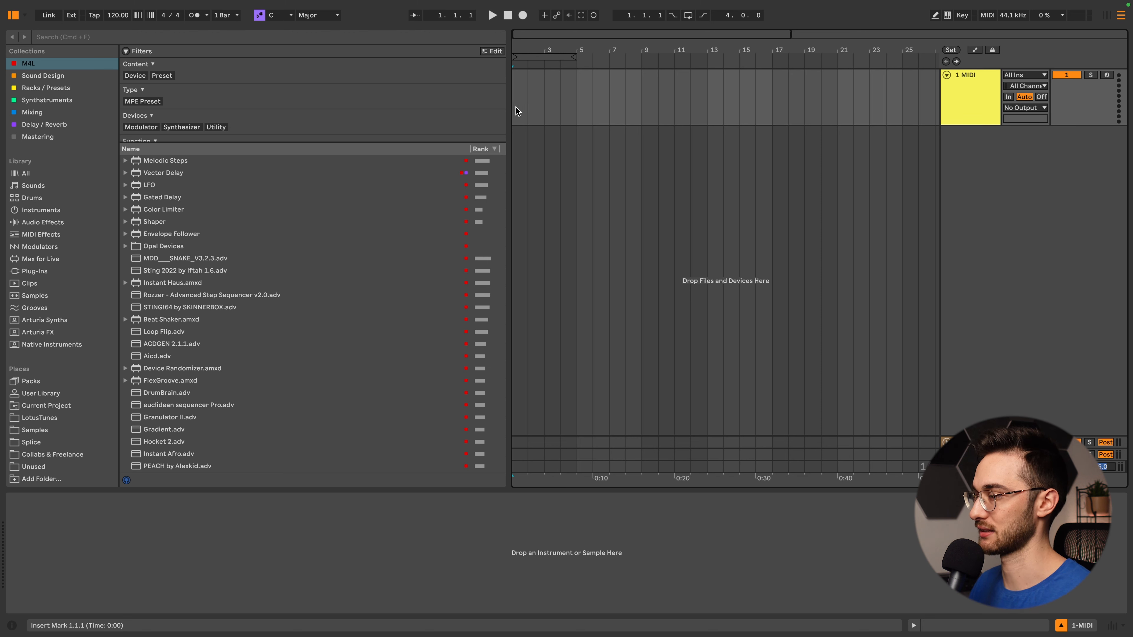
# - Search the MIDI effects for "arp" and load the Arpeggiator onto the MIDI track
pyautogui.click(88, 40)
pyautogui.write('arp')
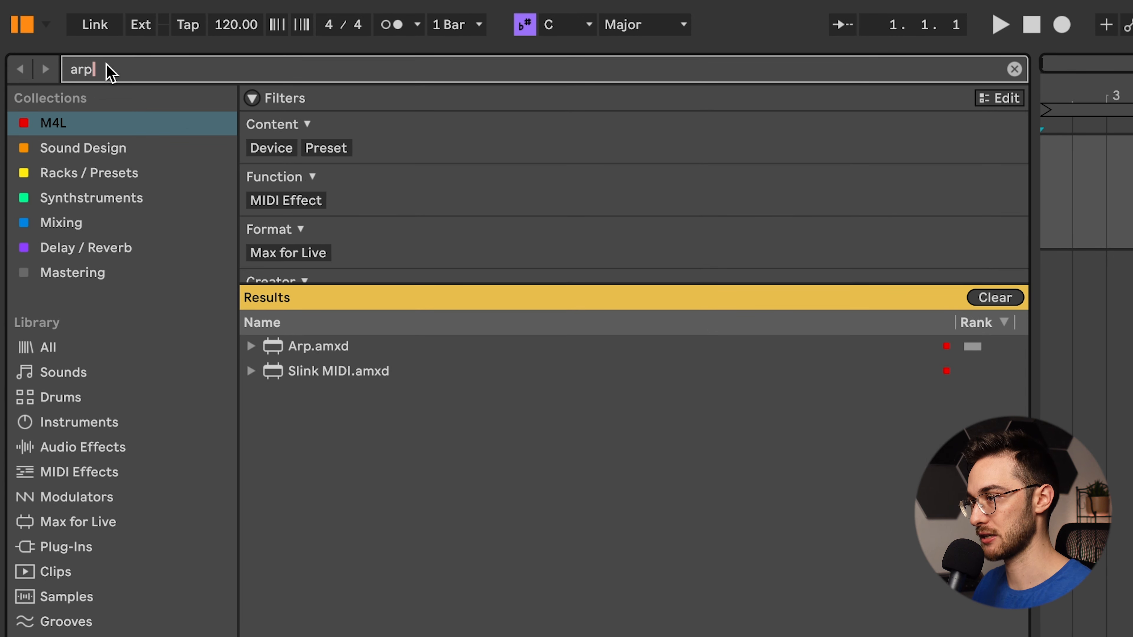
pyautogui.click(83, 473)
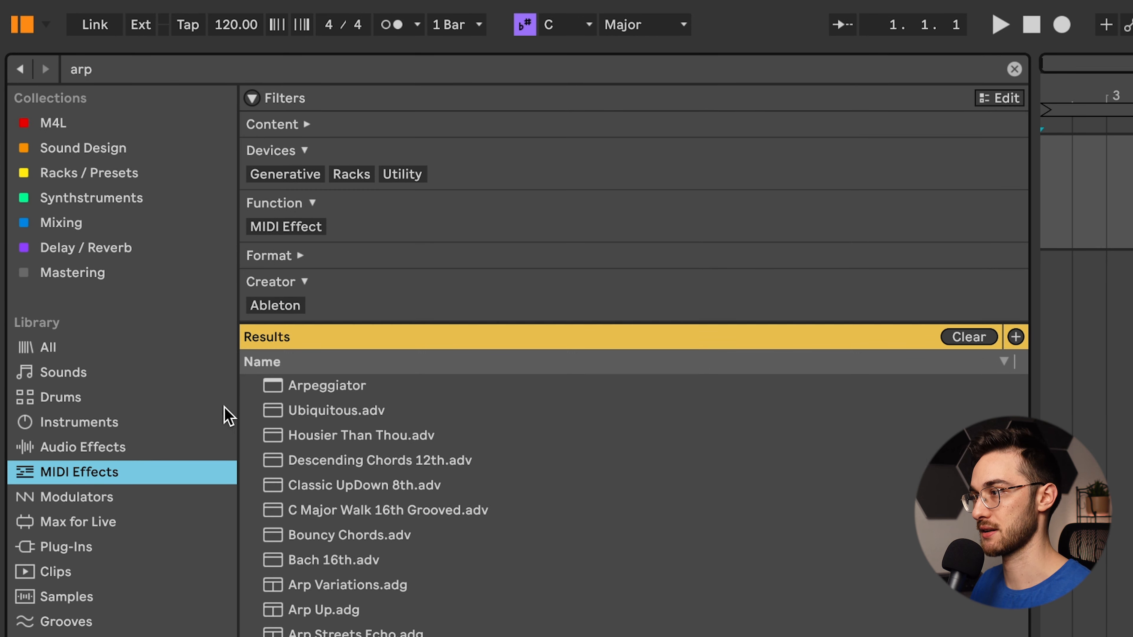
pyautogui.click(363, 388)
pyautogui.doubleClick(363, 387)
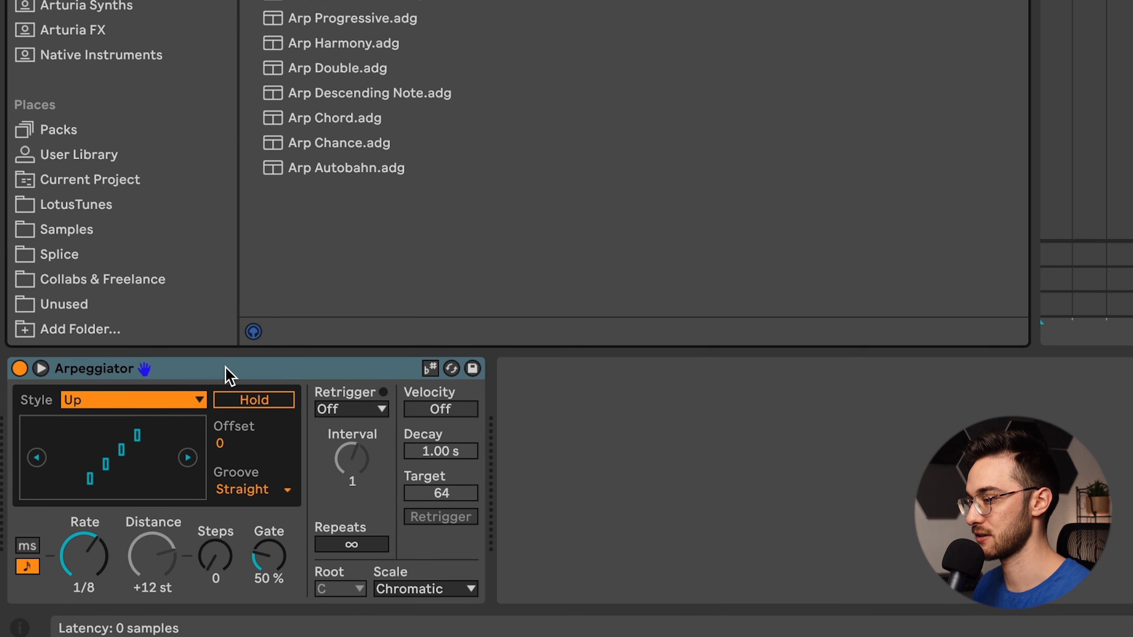
# - Make the Arpeggiator follow the set's current scale and set that scale to E Dorian #4
pyautogui.click(235, 375)
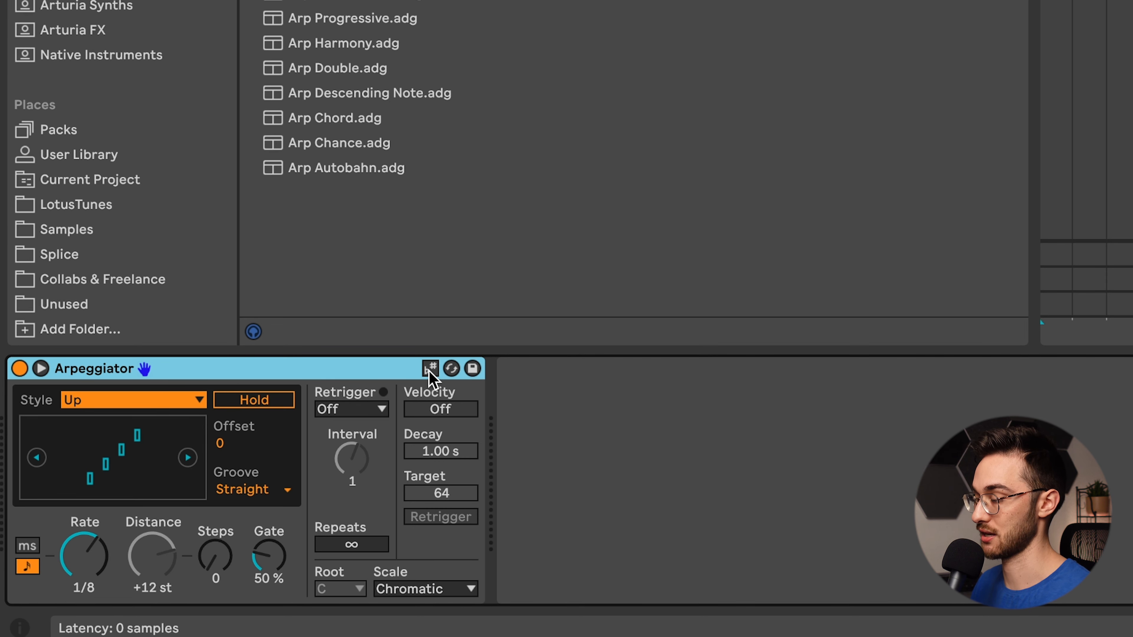
pyautogui.click(431, 371)
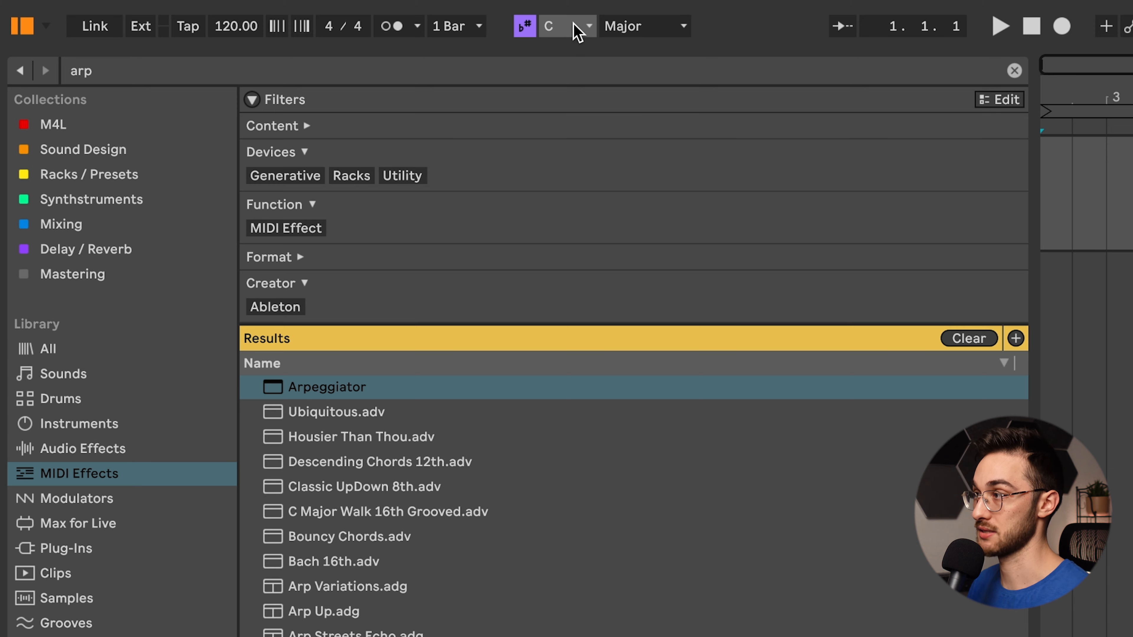
pyautogui.click(571, 26)
pyautogui.click(557, 138)
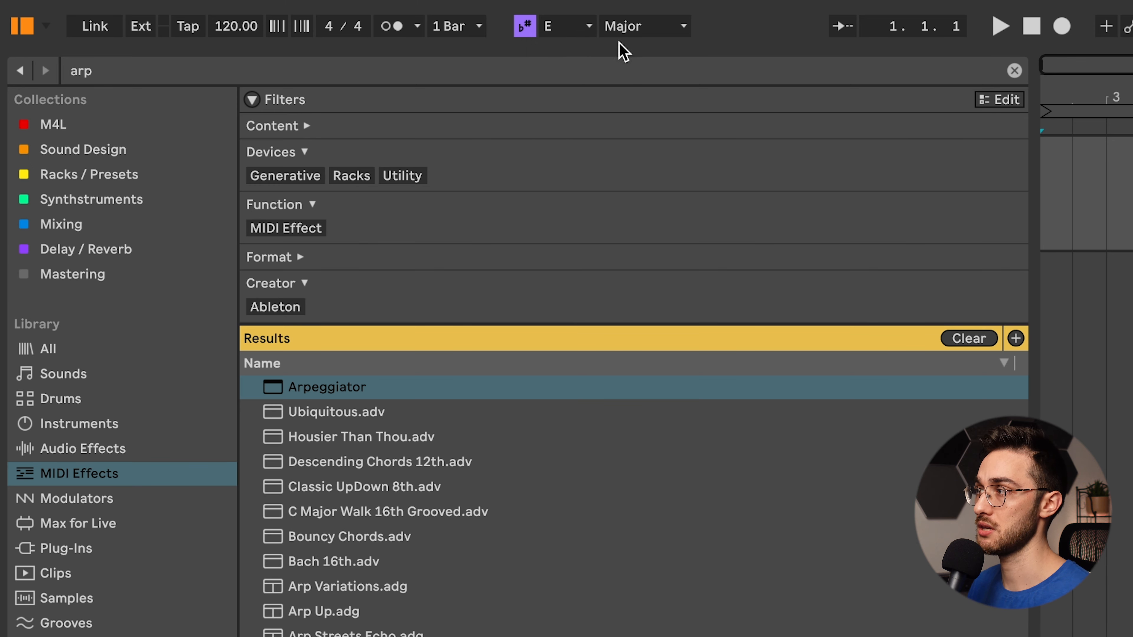
pyautogui.click(681, 26)
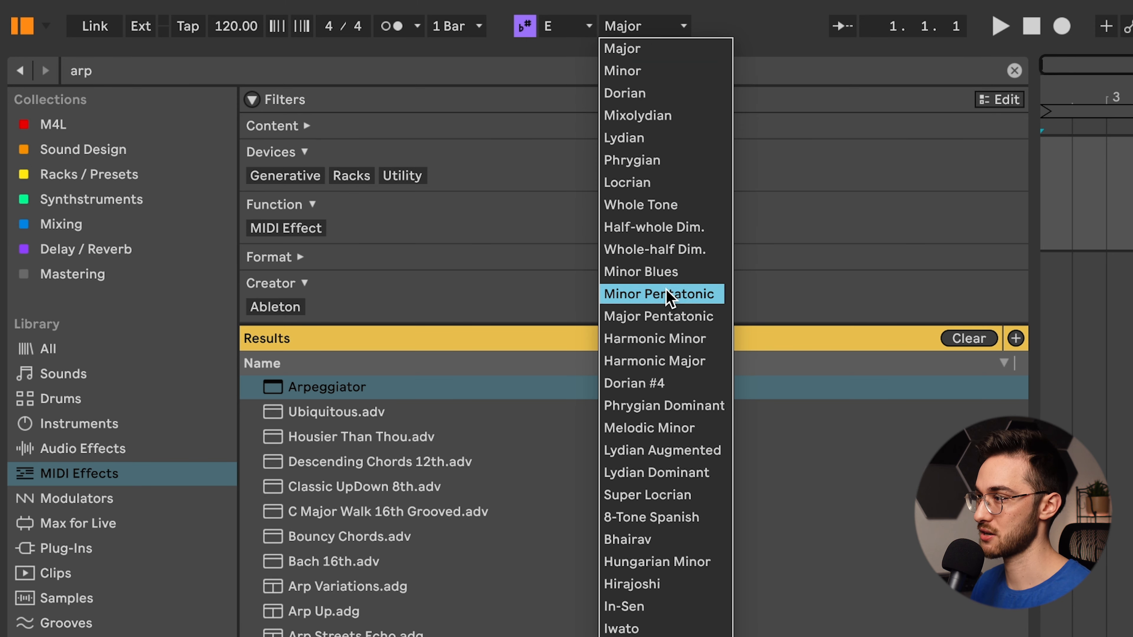
pyautogui.click(680, 385)
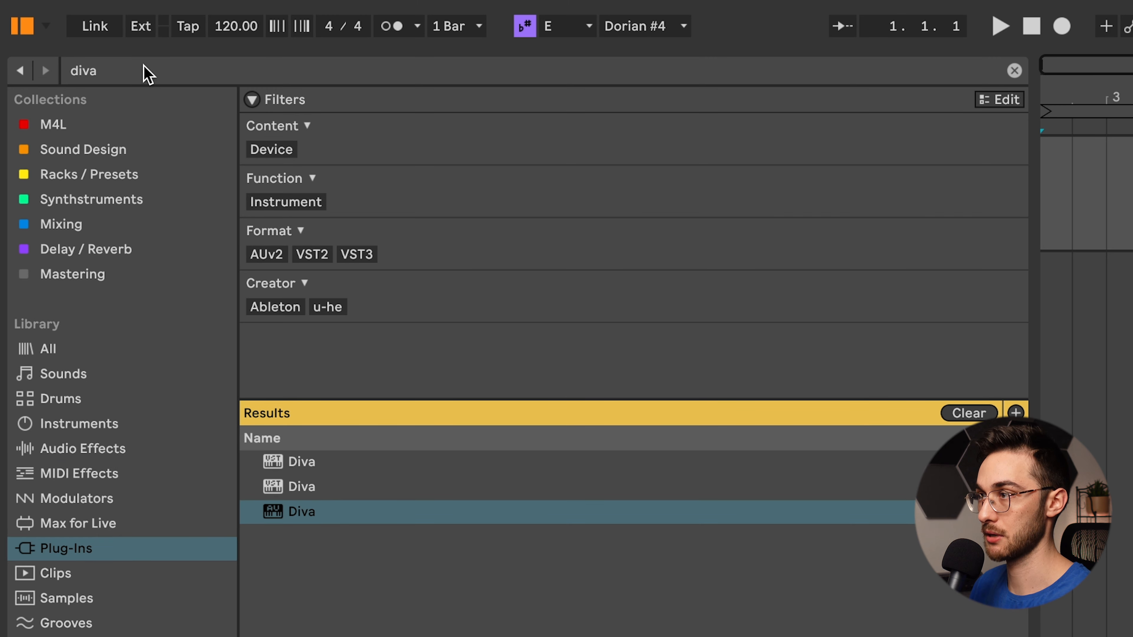
# - Search the instruments for "orga" and load the Basic Organ Bass preset after the Arpeggiator
pyautogui.click(144, 67)
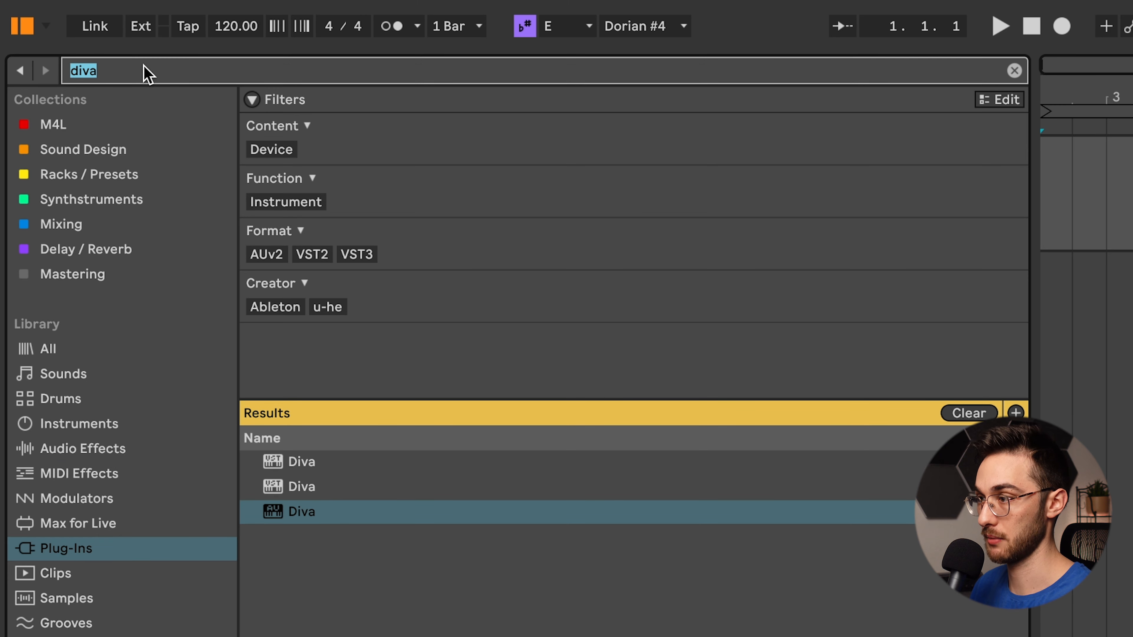
pyautogui.click(83, 431)
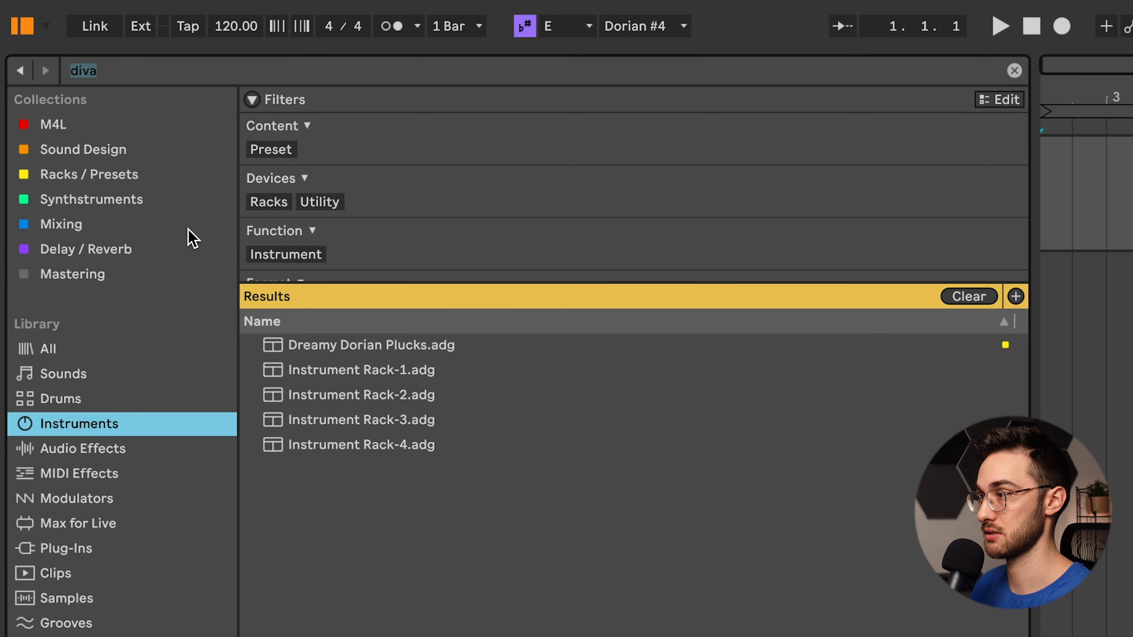
pyautogui.click(129, 75)
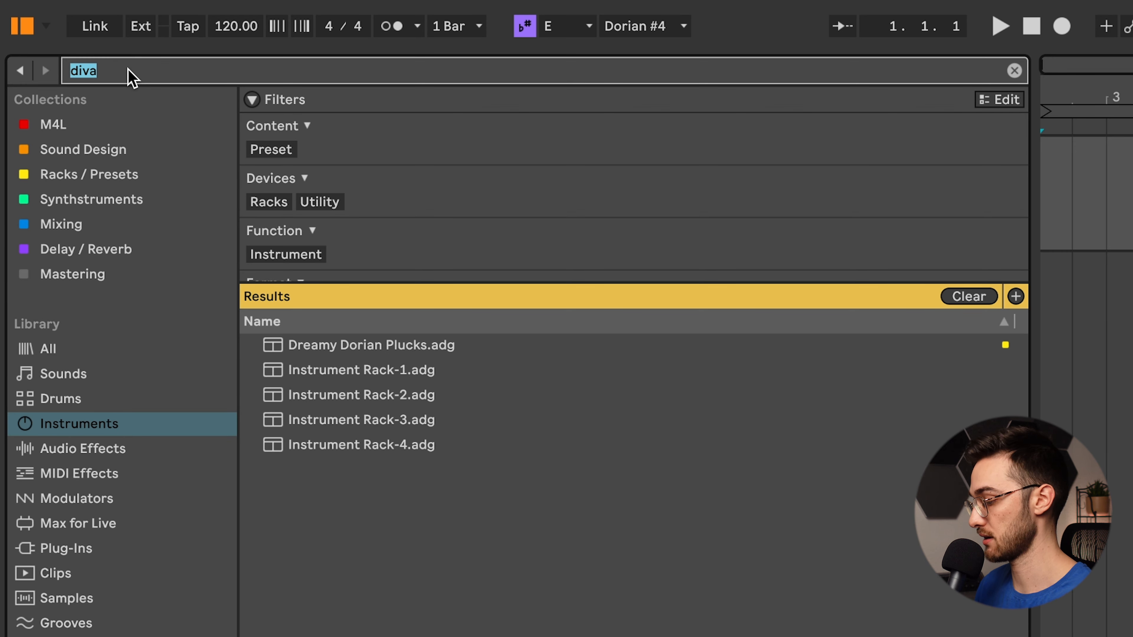
pyautogui.write('orga')
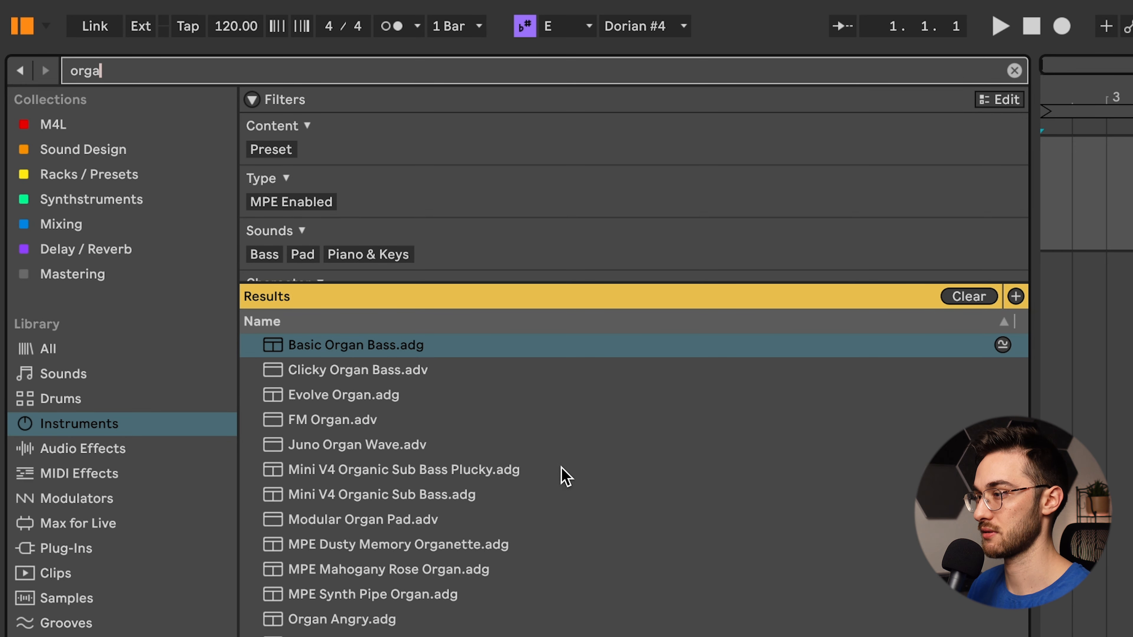
pyautogui.click(388, 346)
pyautogui.moveTo(370, 344); pyautogui.dragTo(671, 498)
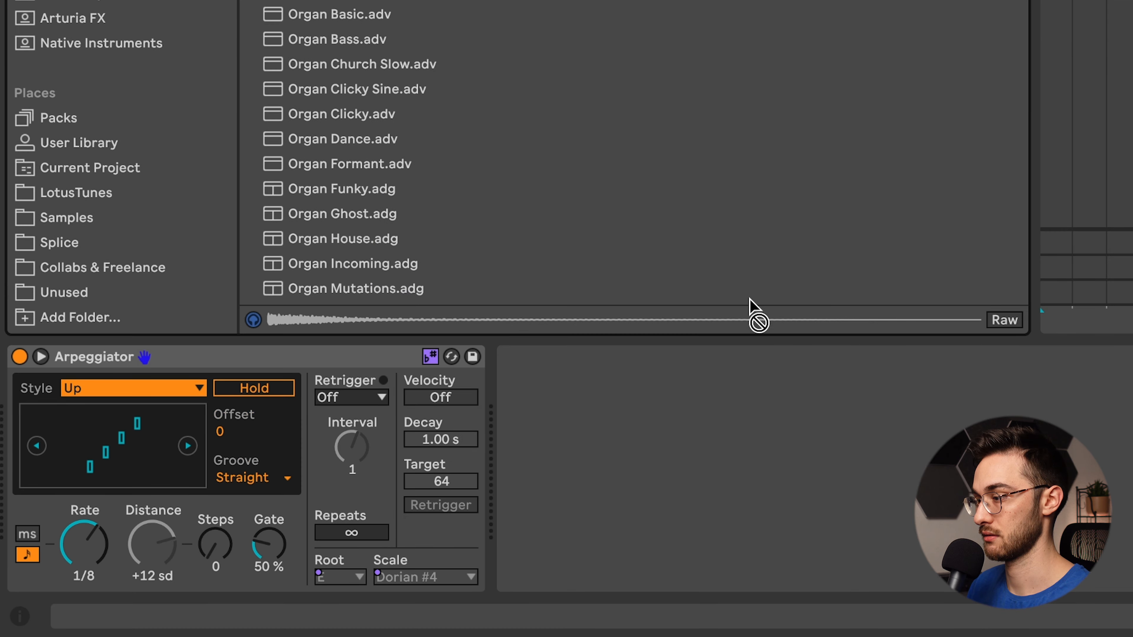
# - Browse the other organ presets in the search results and reselect the Basic Organ Bass device
pyautogui.scroll(-1, 511, 80)
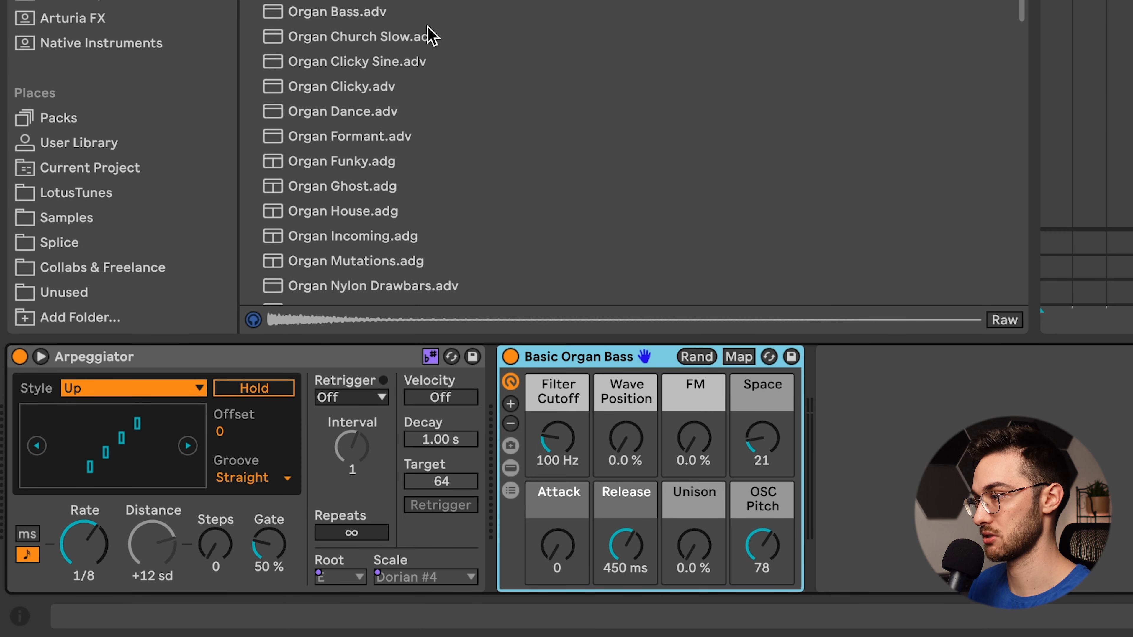
pyautogui.click(374, 8)
pyautogui.scroll(-4, 382, 39)
pyautogui.click(393, 135)
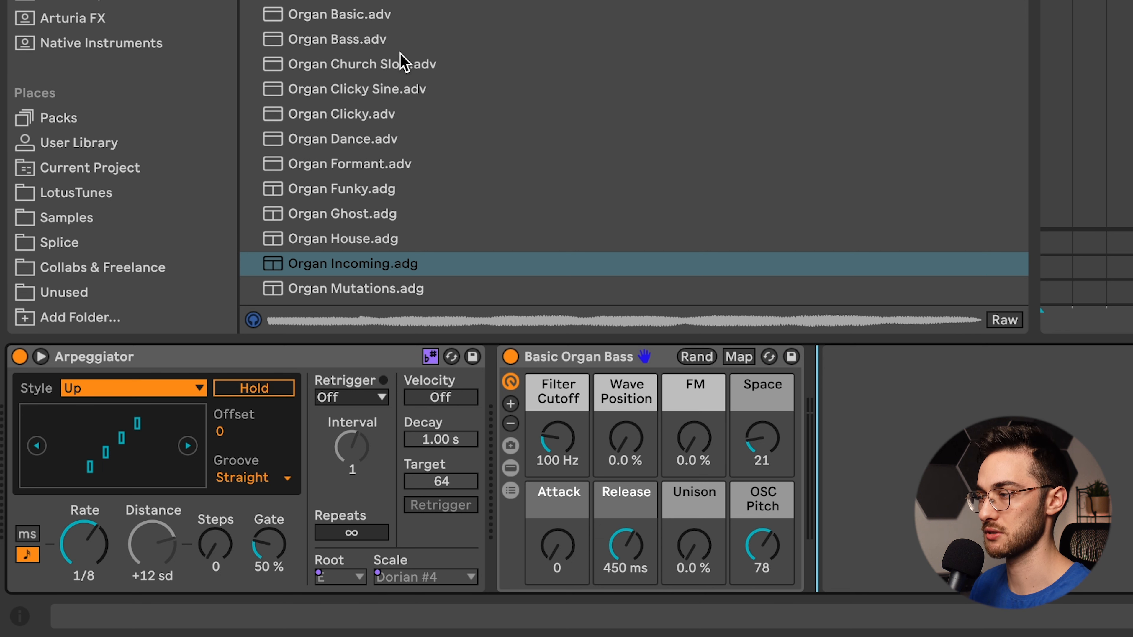
pyautogui.scroll(-5, 402, 67)
pyautogui.scroll(-7, 455, 179)
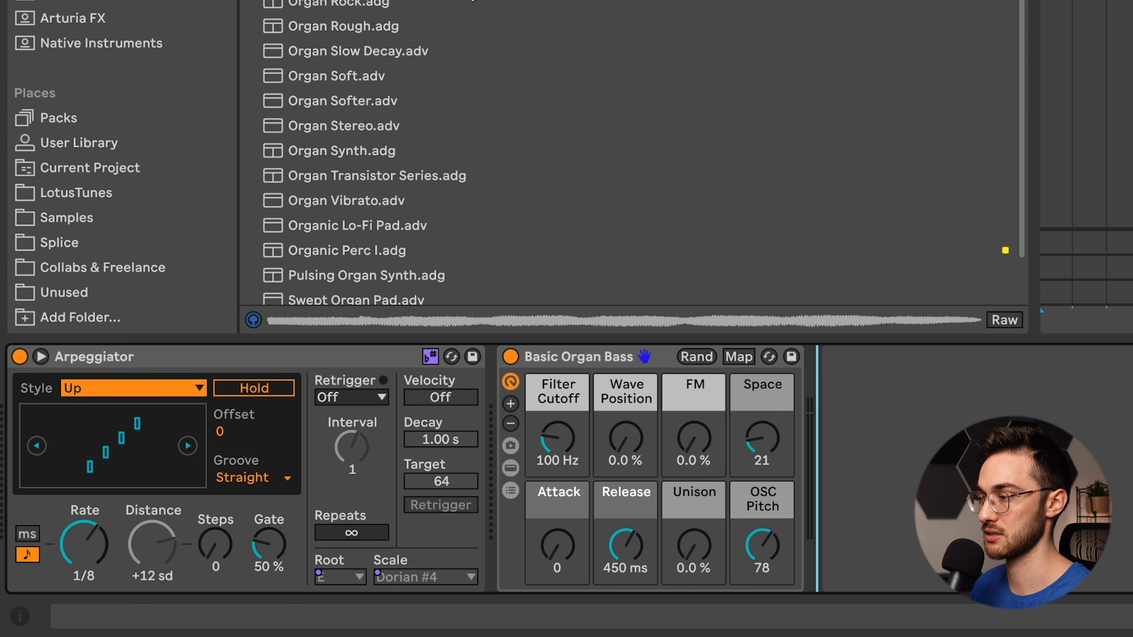
pyautogui.click(456, 179)
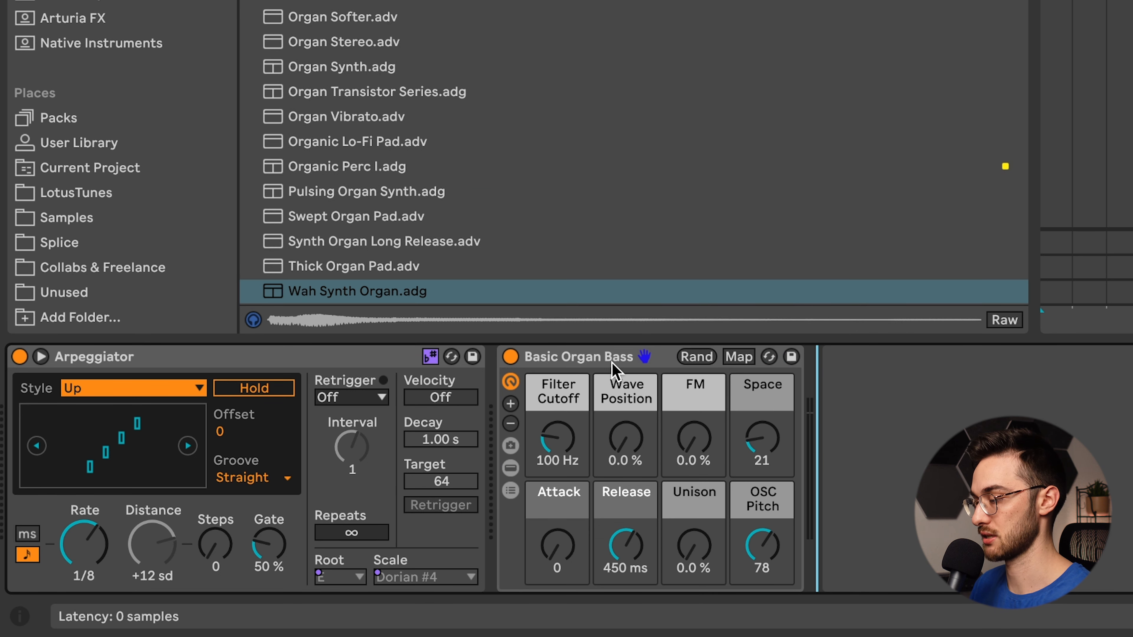
pyautogui.click(610, 363)
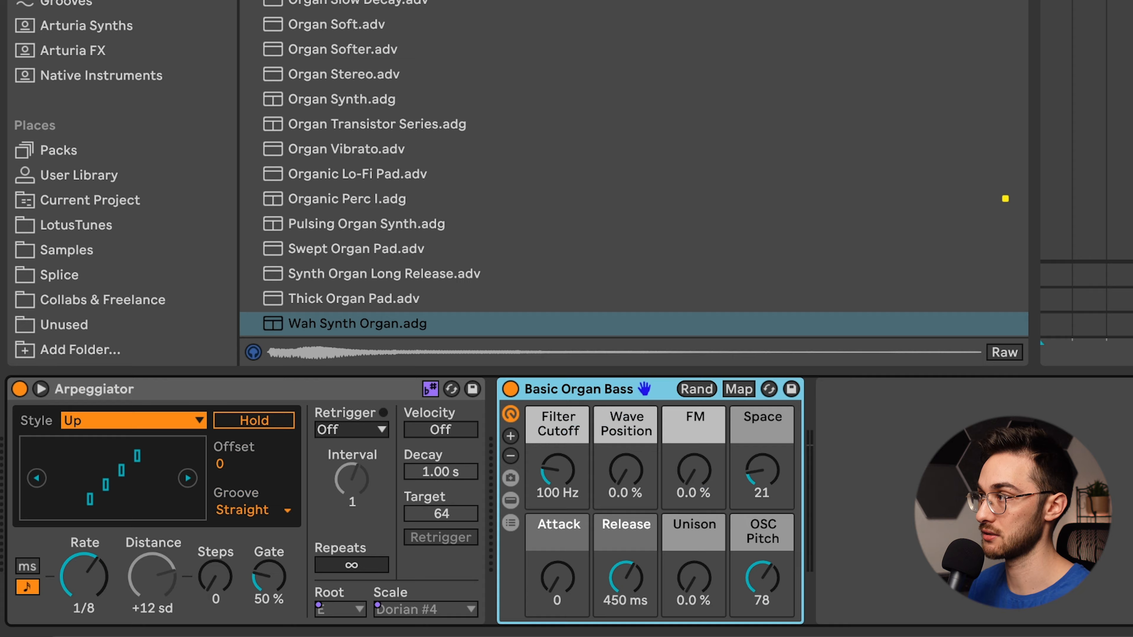
# - Try the Dorian #4 scale preset from the MIDI effects between the Arpeggiator and Basic Organ Bass, and delete it again
pyautogui.click(132, 60)
pyautogui.press('BackSpace')
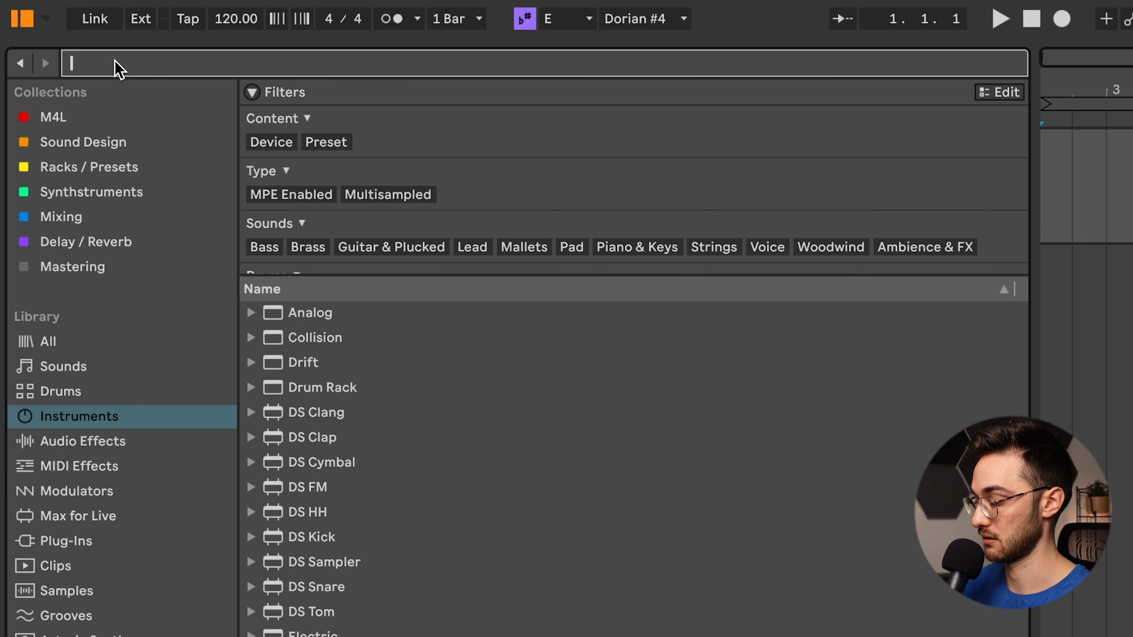
pyautogui.write('scale')
pyautogui.click(77, 468)
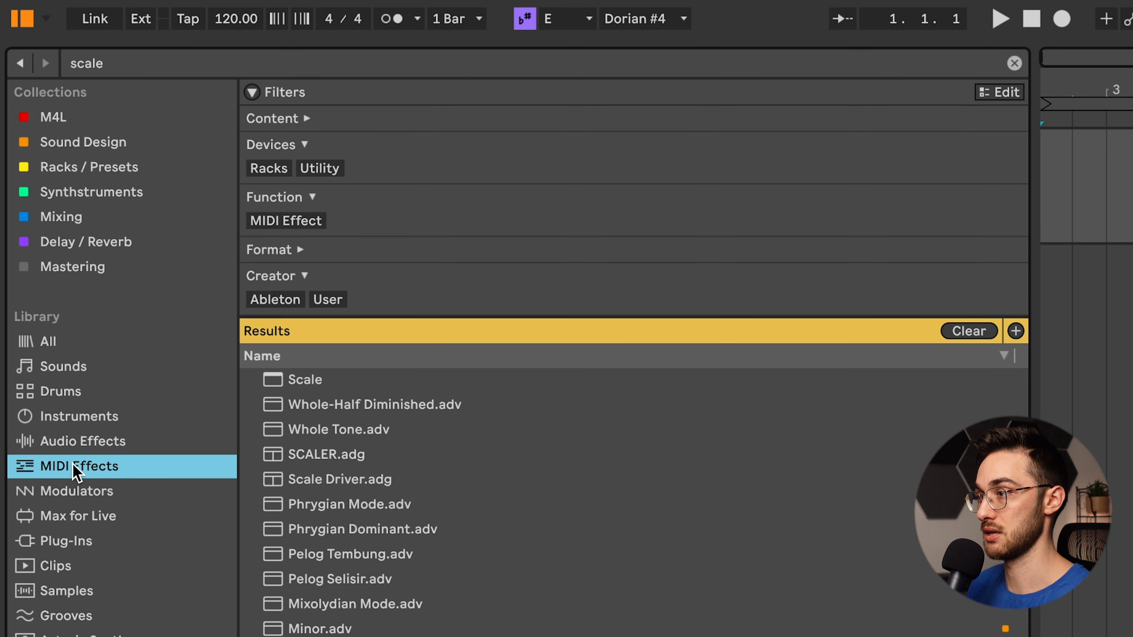
pyautogui.scroll(-5, 342, 439)
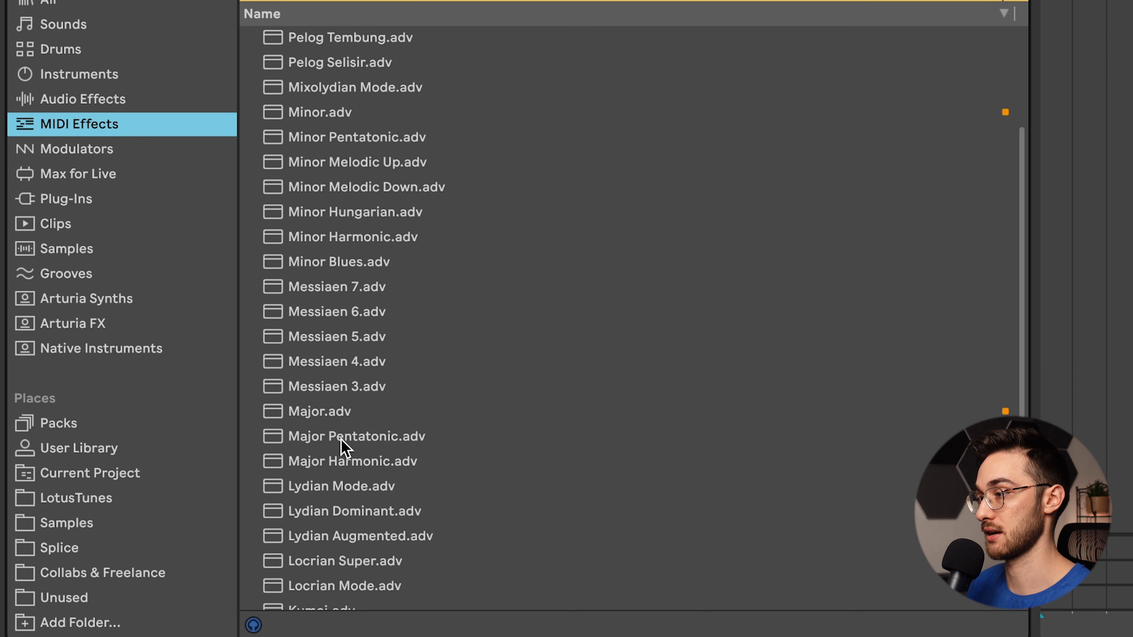
pyautogui.scroll(-7, 342, 445)
pyautogui.click(328, 554)
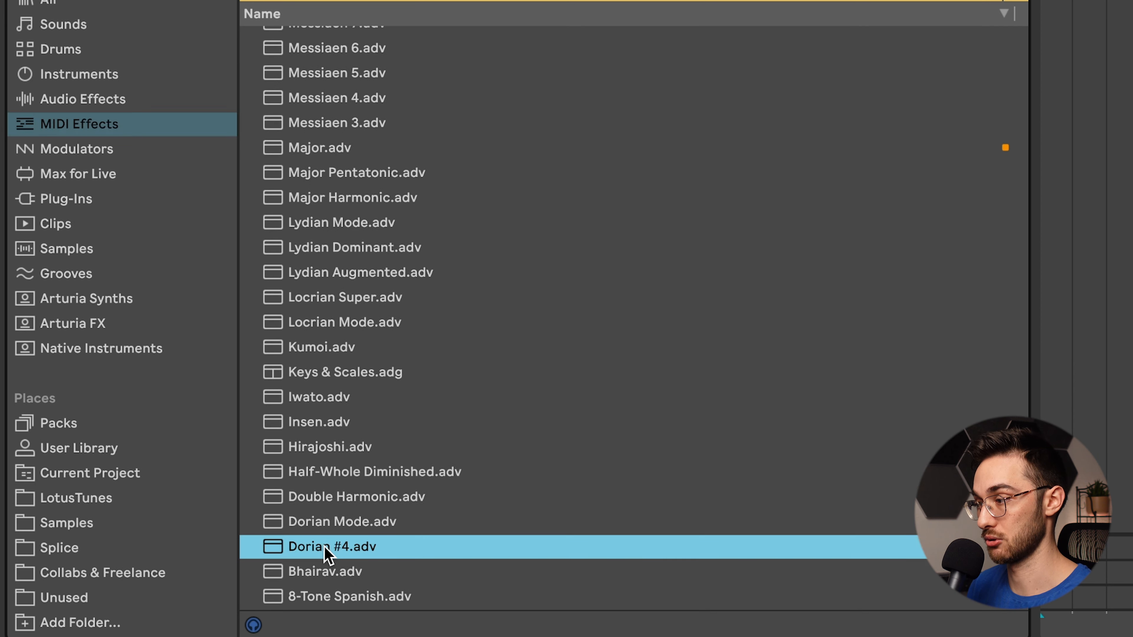
pyautogui.moveTo(326, 547); pyautogui.dragTo(507, 449)
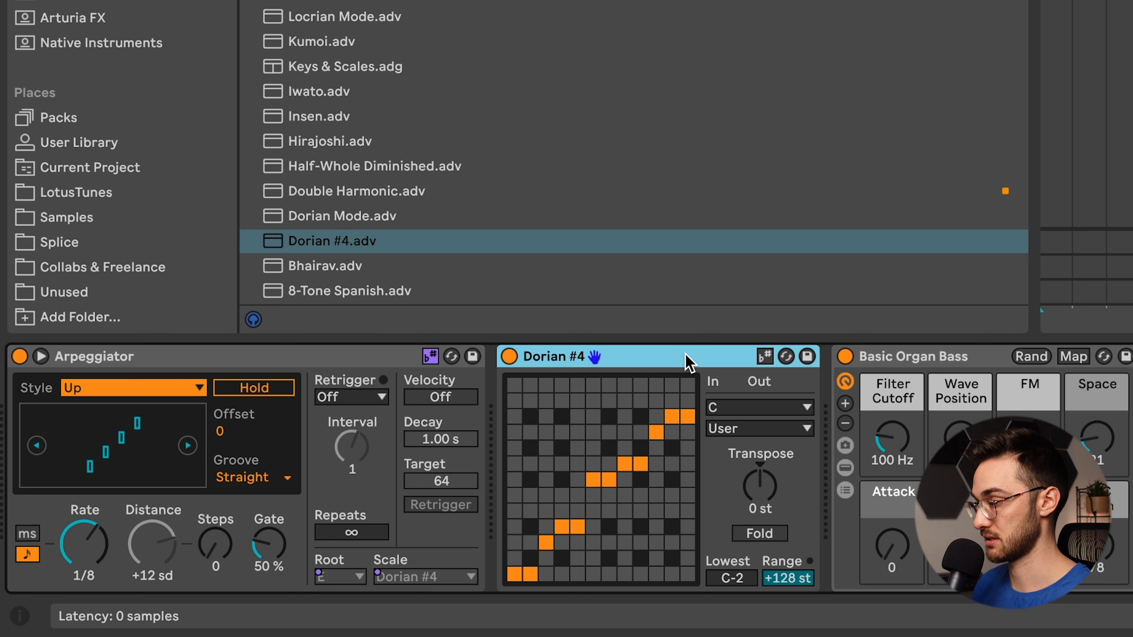
pyautogui.press('Delete')
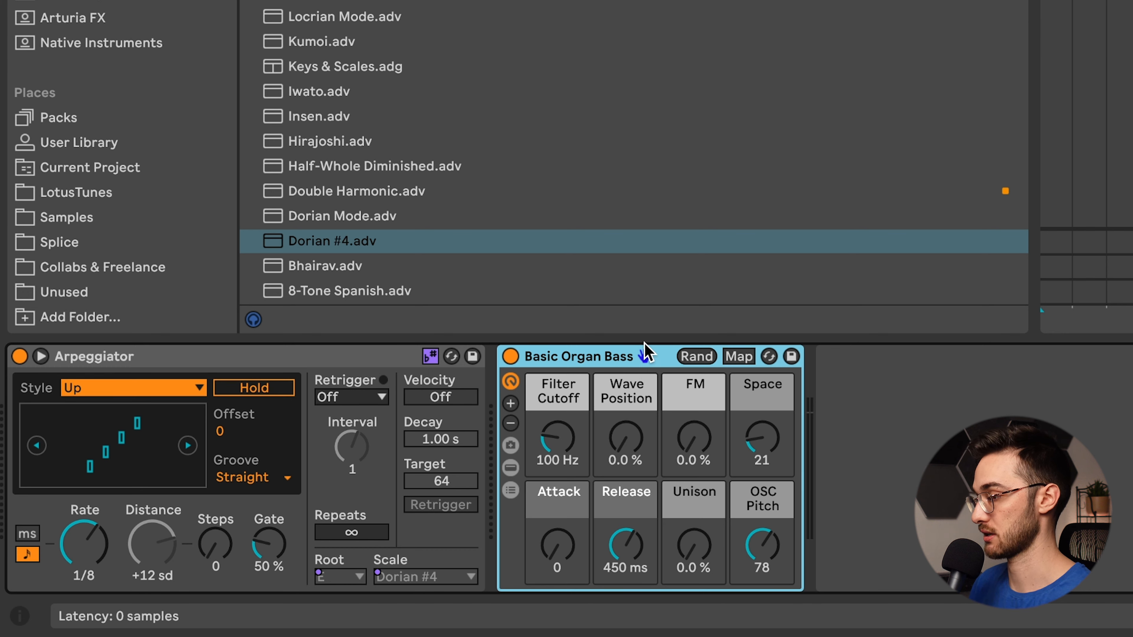
# - Group Basic Organ Bass into an Instrument Rack, show the rack's chain list and select the chain
pyautogui.press('super+g')
pyautogui.click(510, 448)
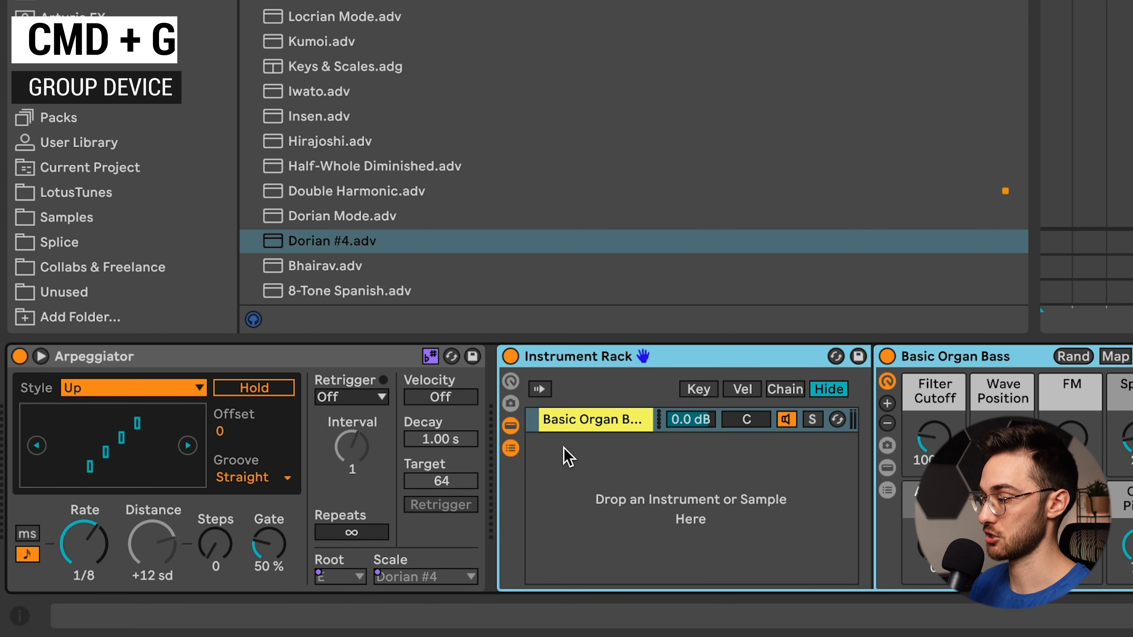
pyautogui.click(603, 424)
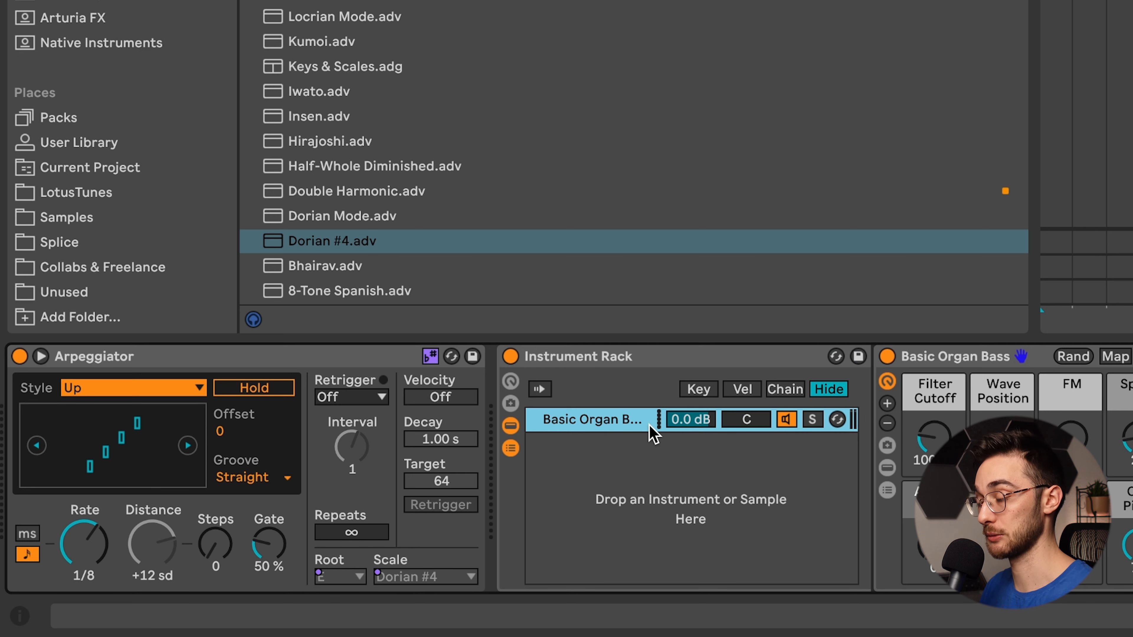
# - Find Diva among the plug-ins, add it as a second chain in the rack and load its ARP 01 – Lovely Little preset
pyautogui.press('super+f')
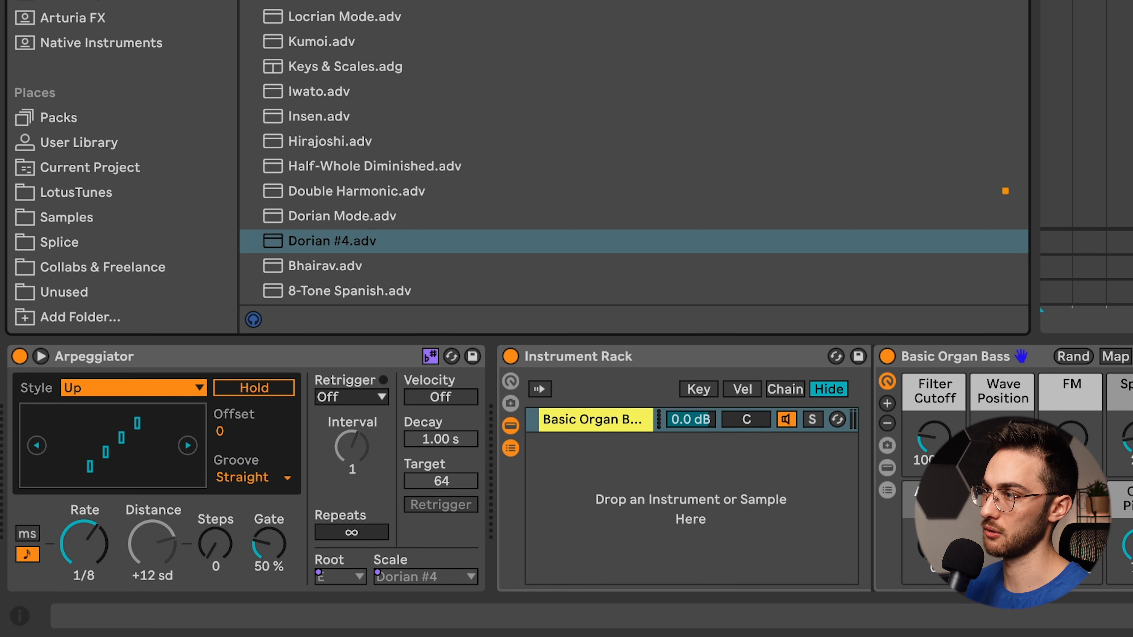
pyautogui.write('op')
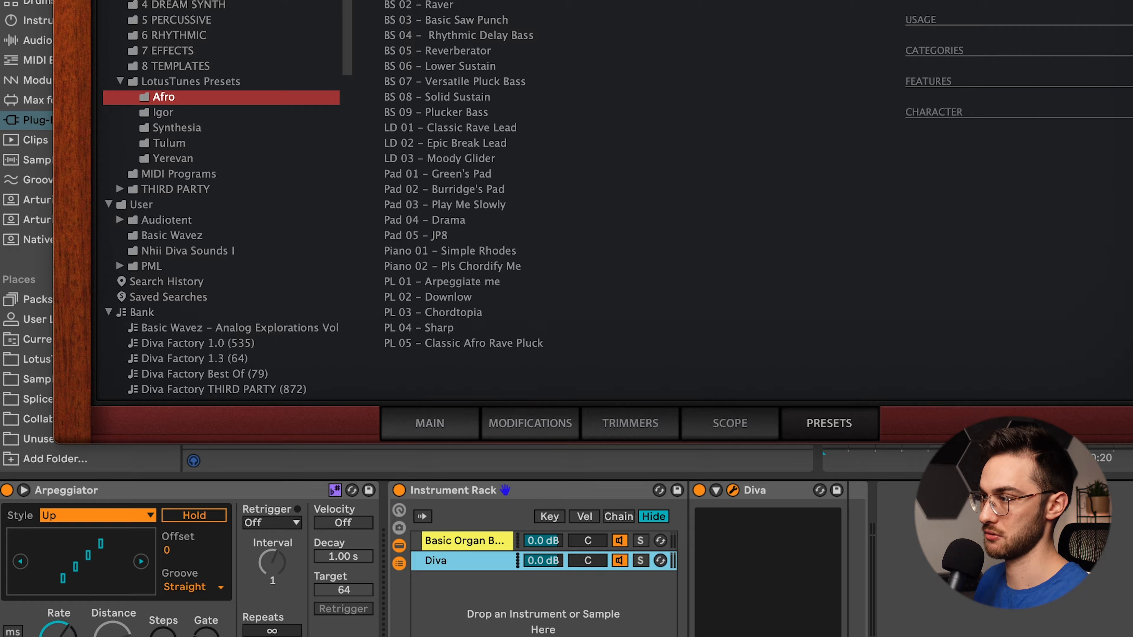
pyautogui.click(362, 186)
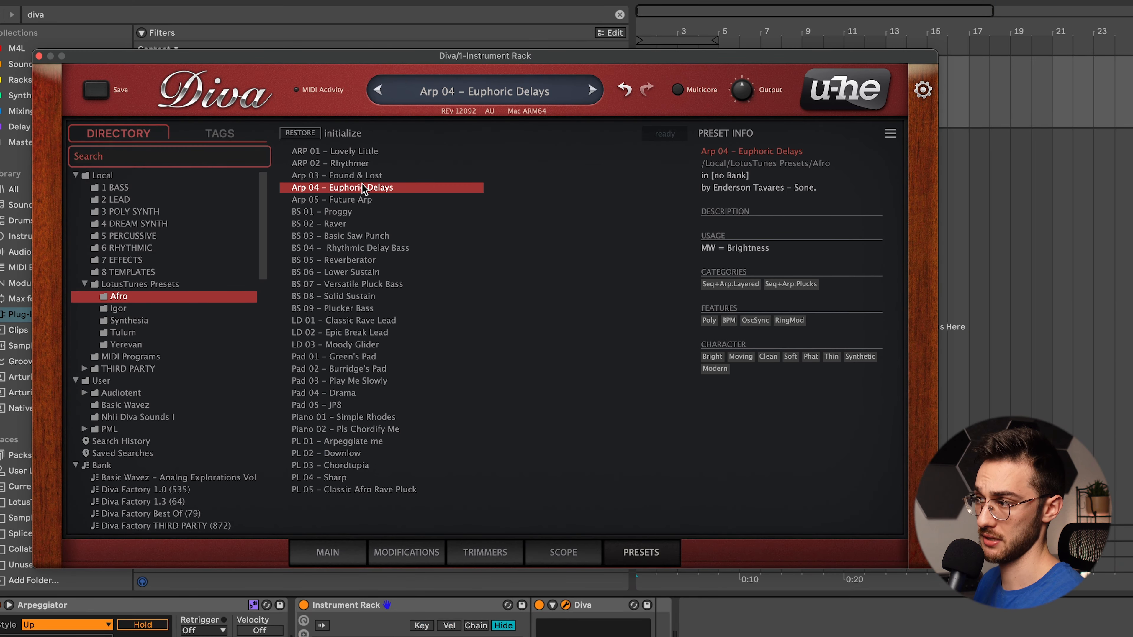
pyautogui.click(337, 152)
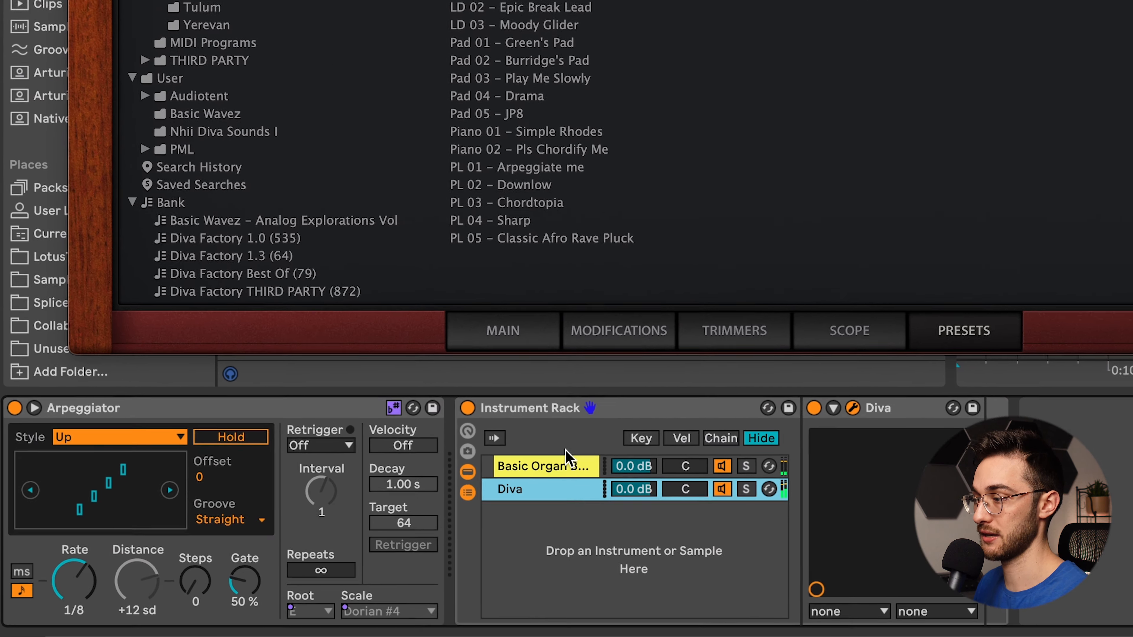
pyautogui.click(370, 636)
# - Duplicate the Diva chain, load the PL 01 – Arpeggiate me preset in the copy and close the plug-in window
pyautogui.click(595, 447)
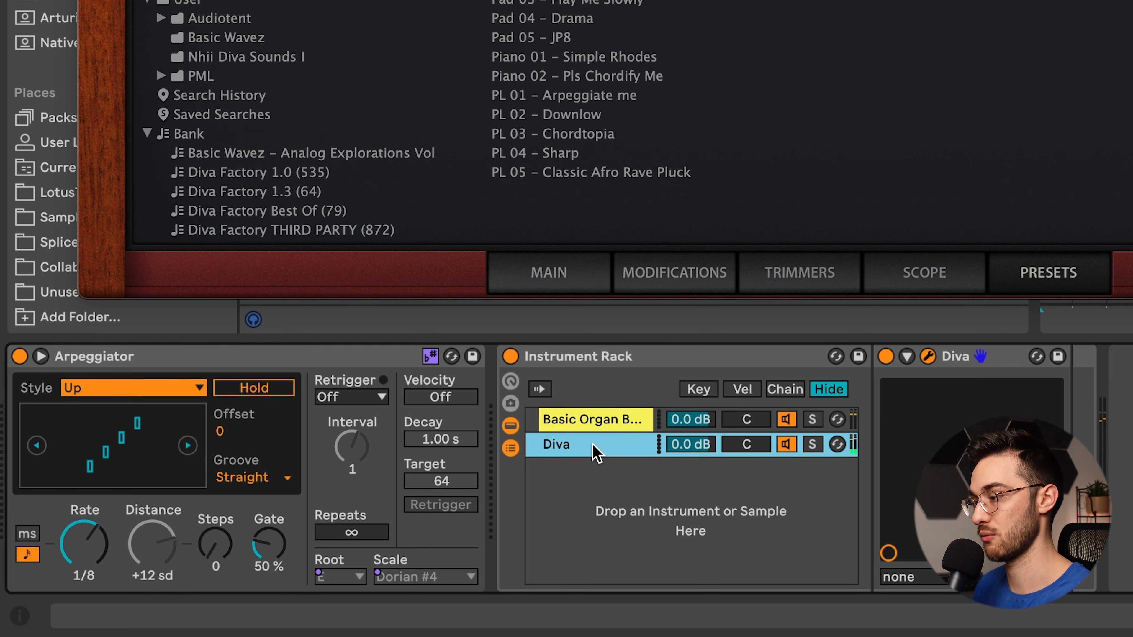
pyautogui.press('super+d')
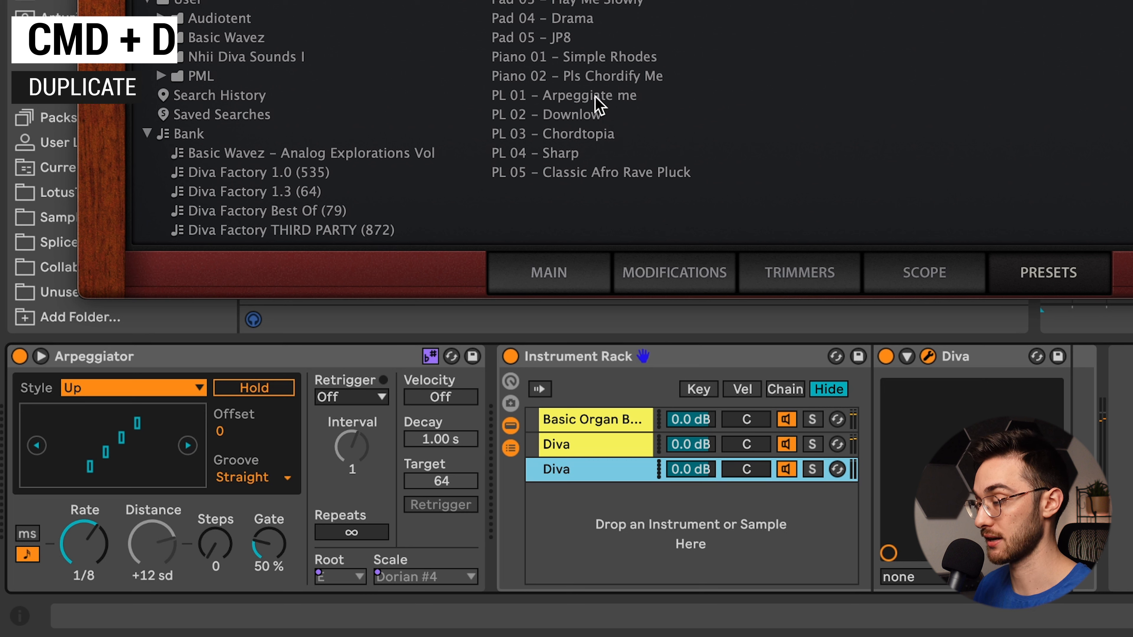
pyautogui.click(595, 96)
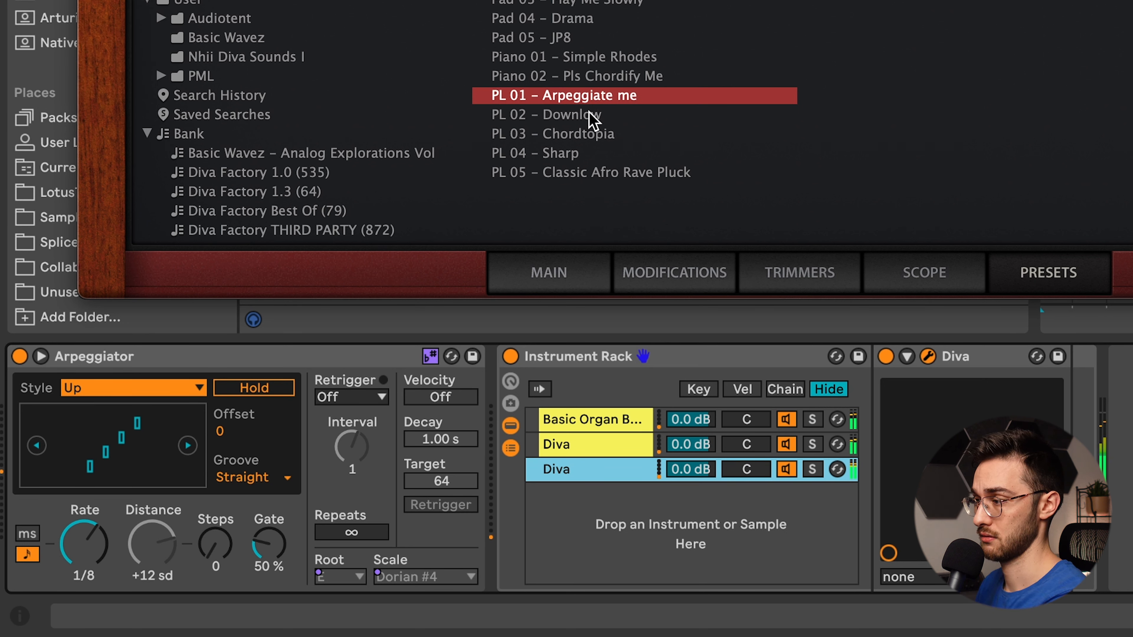
pyautogui.click(619, 422)
pyautogui.click(600, 468)
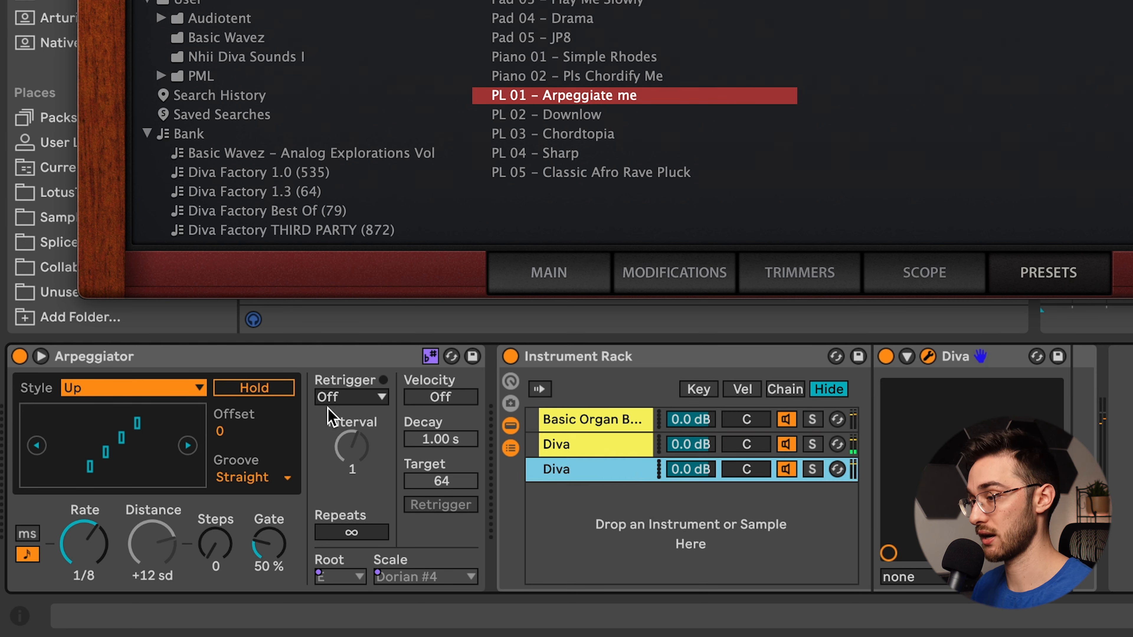
pyautogui.press('super+w')
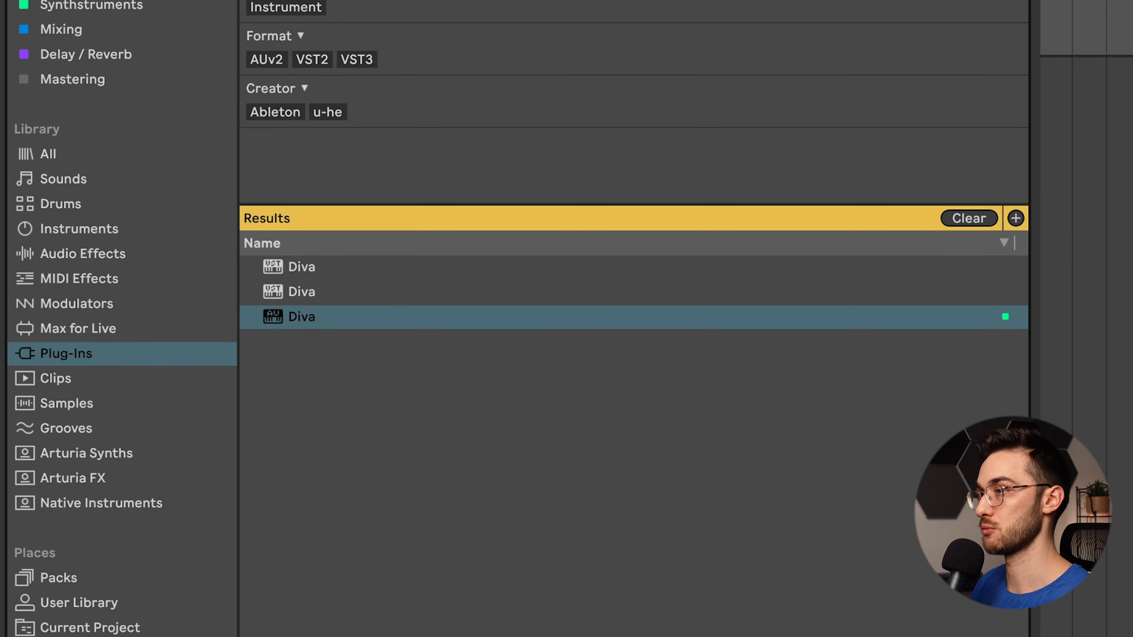
# - Search the browser for "note" and insert Note Triggered Modulator between the Arpeggiator and the Instrument Rack
pyautogui.click(143, 75)
pyautogui.press('BackSpace')
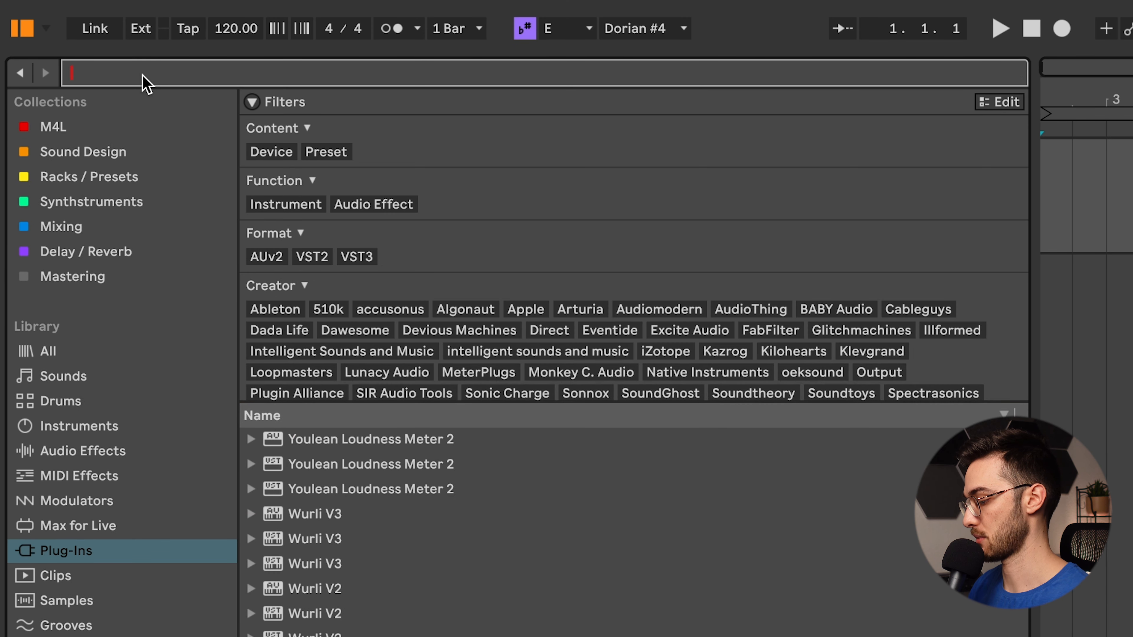
pyautogui.write('note')
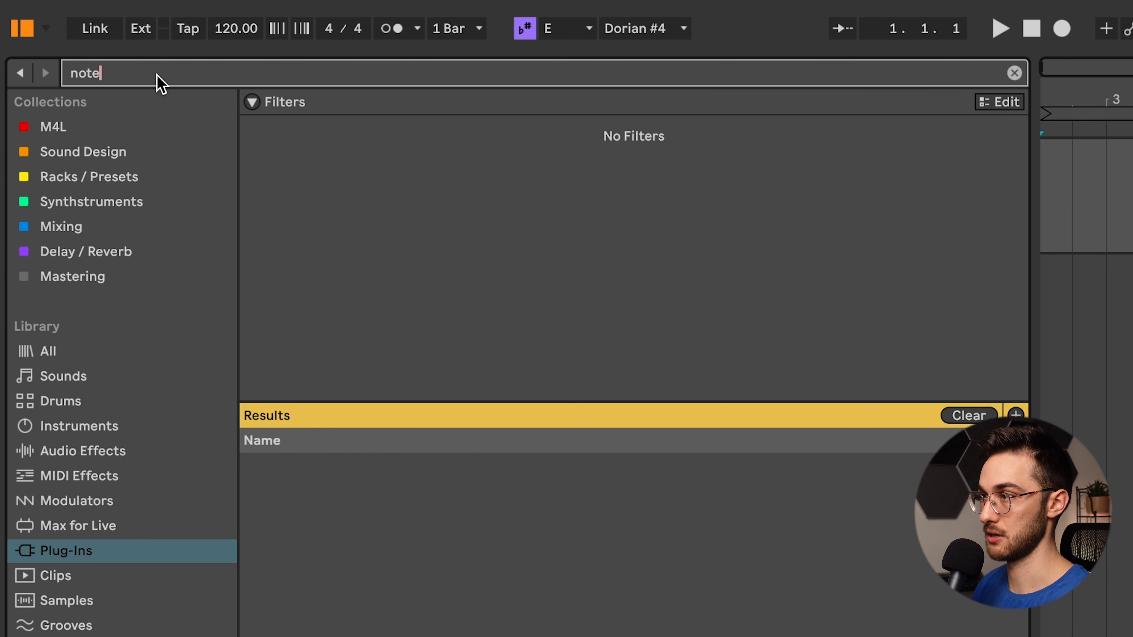
pyautogui.click(388, 353)
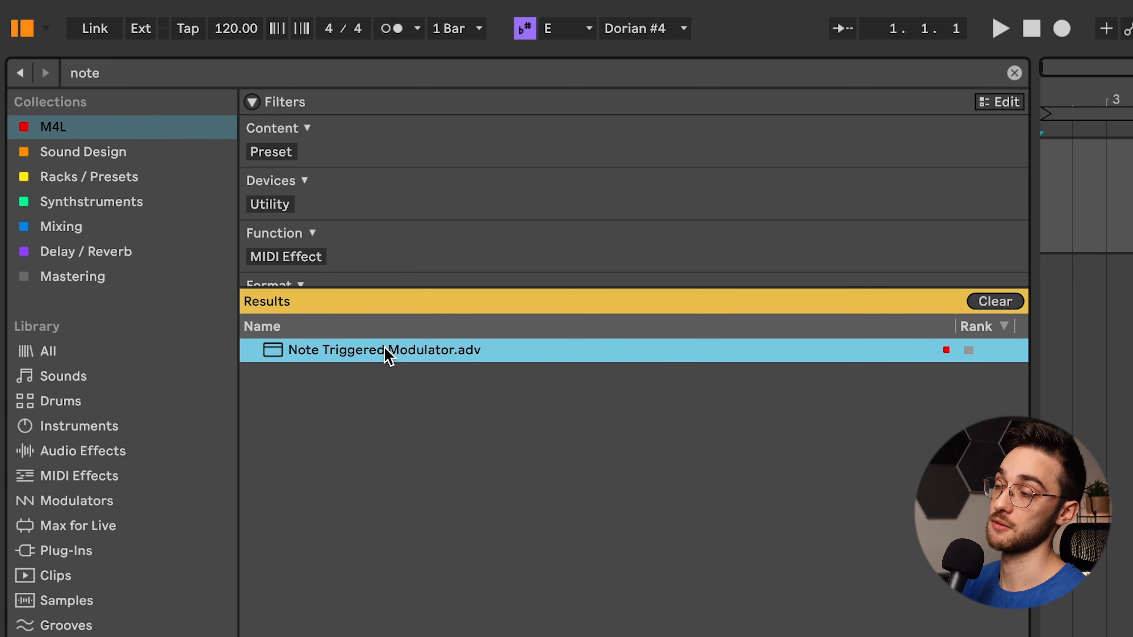
pyautogui.moveTo(388, 355)
pyautogui.mouseDown()
pyautogui.moveTo(387, 374)
pyautogui.moveTo(493, 481)
pyautogui.mouseUp()
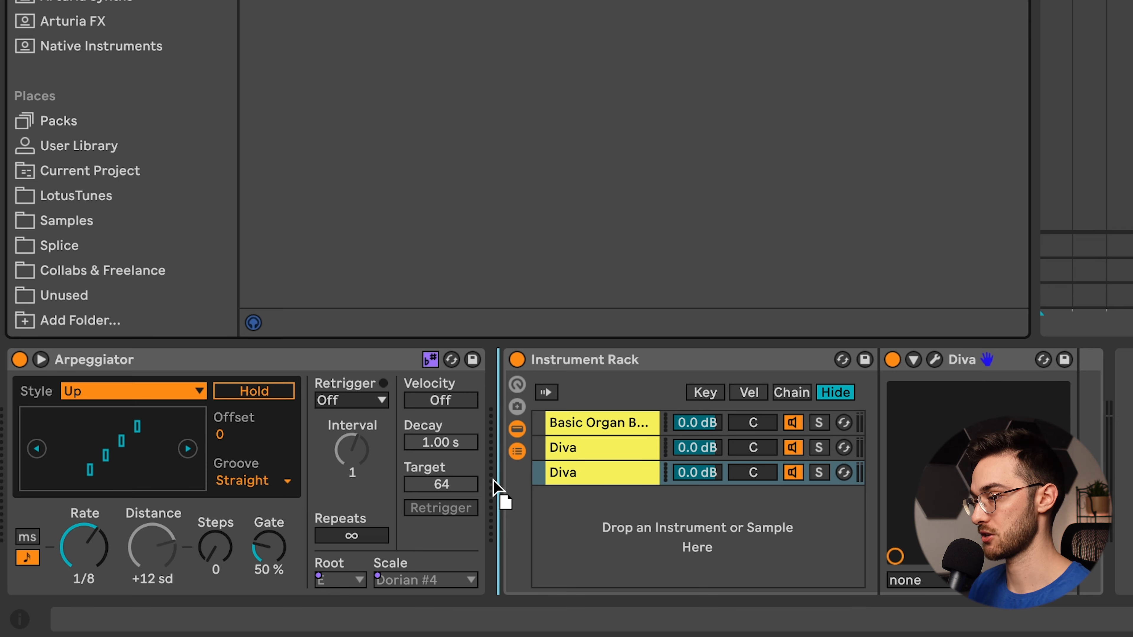
pyautogui.moveTo(494, 481); pyautogui.dragTo(494, 481)
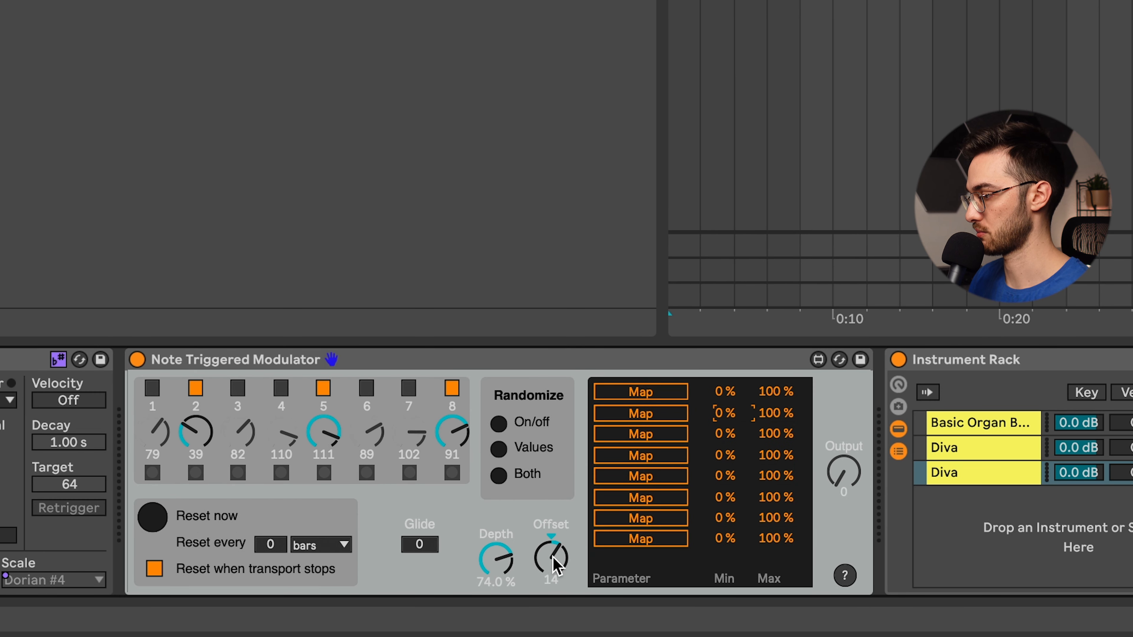
# - Reset the modulator's depth to 100 % and offset to 0, and steps 8, 7 and 6 to 127, 96 and 80
pyautogui.doubleClick(499, 560)
pyautogui.doubleClick(447, 435)
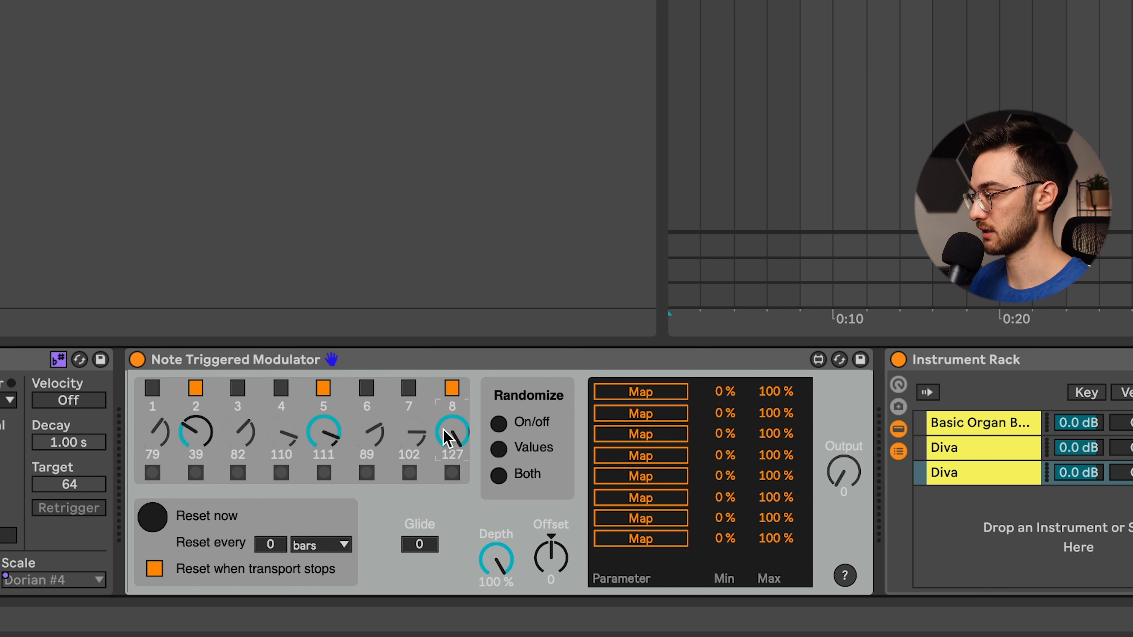
pyautogui.doubleClick(414, 431)
pyautogui.doubleClick(371, 432)
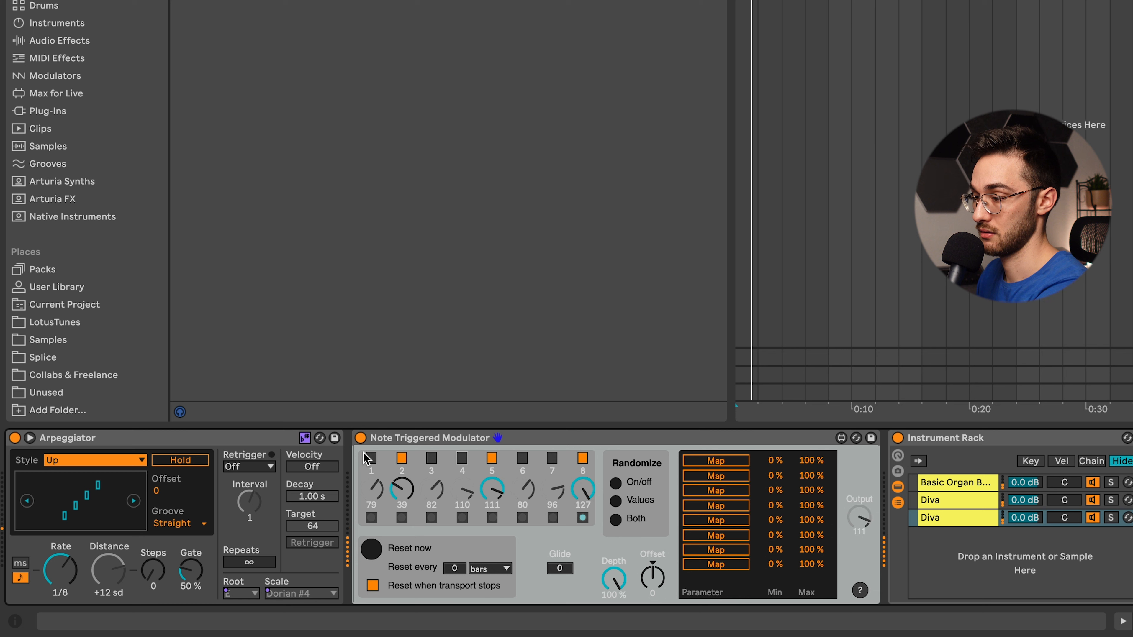
# - Bypass the Arpeggiator temporarily to trigger the modulator without it, and switch the Arpeggiator back on
pyautogui.click(14, 438)
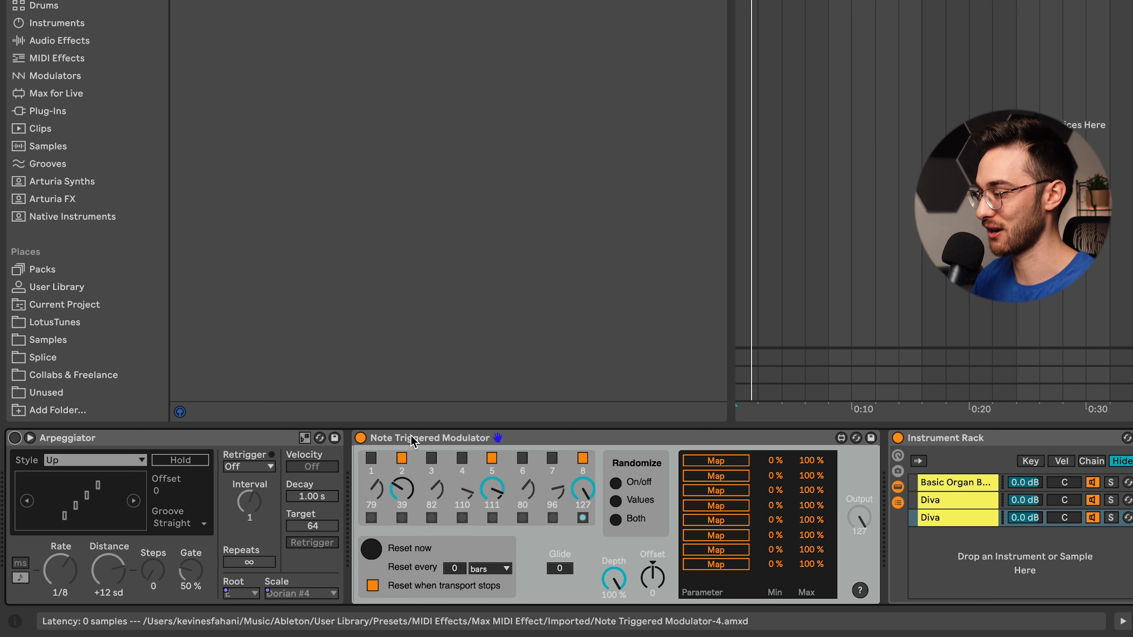
pyautogui.click(17, 443)
pyautogui.click(16, 440)
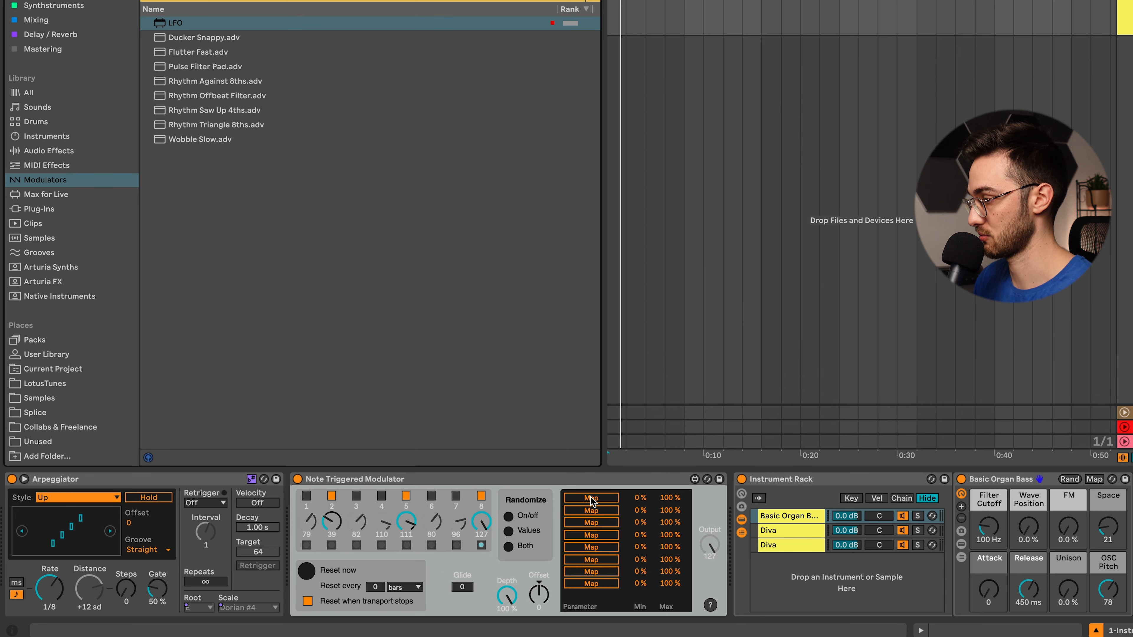
# - Map the modulator's first slot to Basic Organ Bass's Filter Cutoff and turn on steps 3, 4 and 6
pyautogui.click(591, 498)
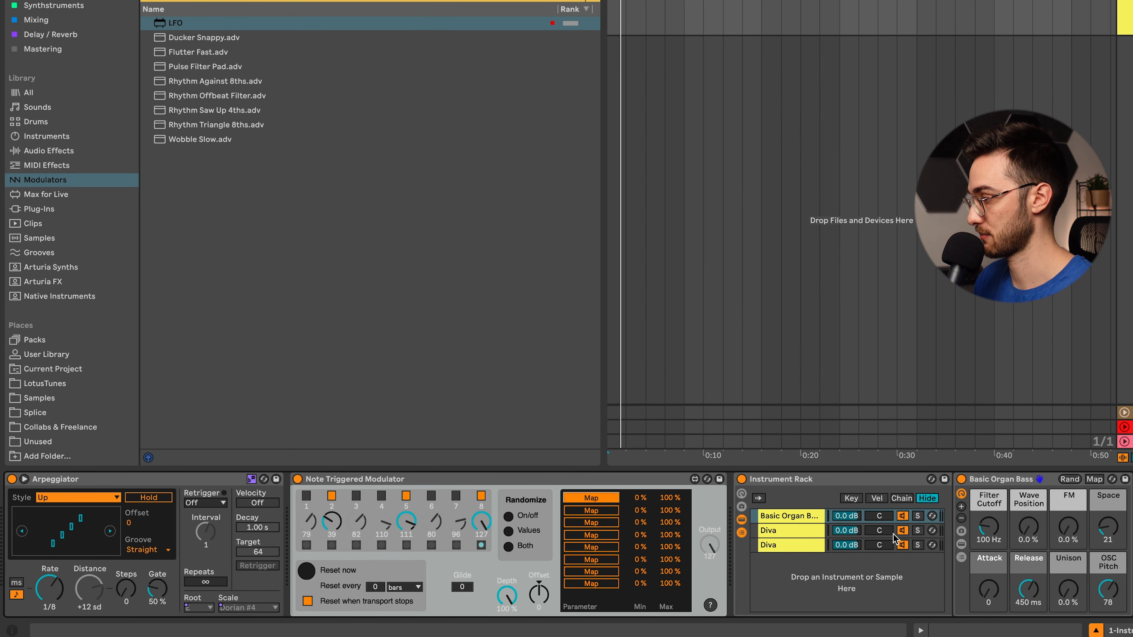
pyautogui.click(989, 529)
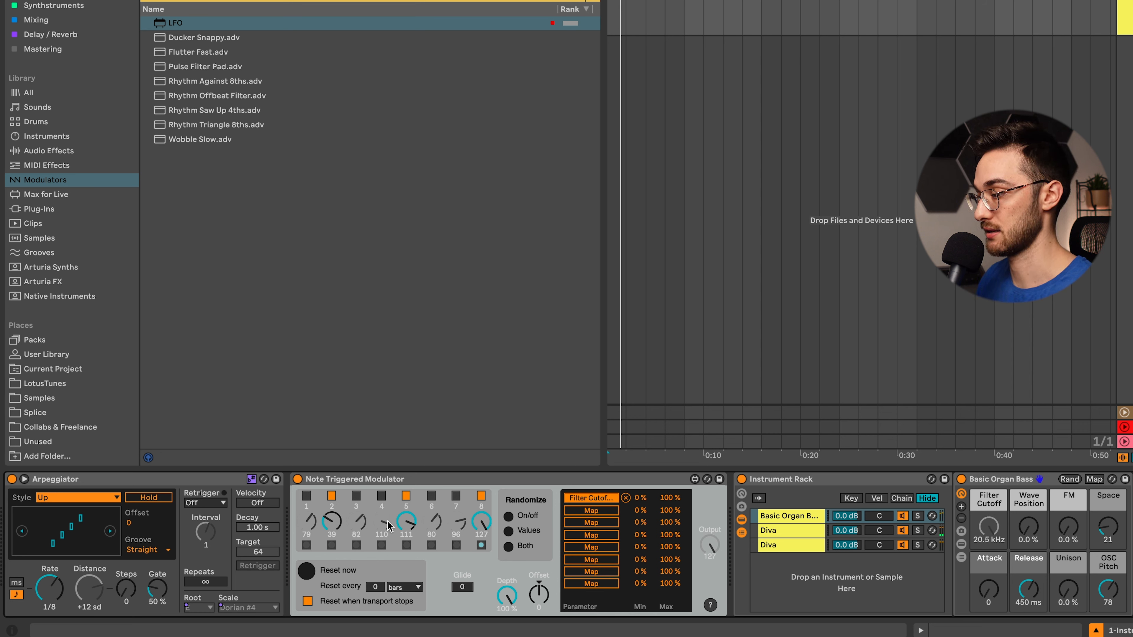
pyautogui.click(355, 496)
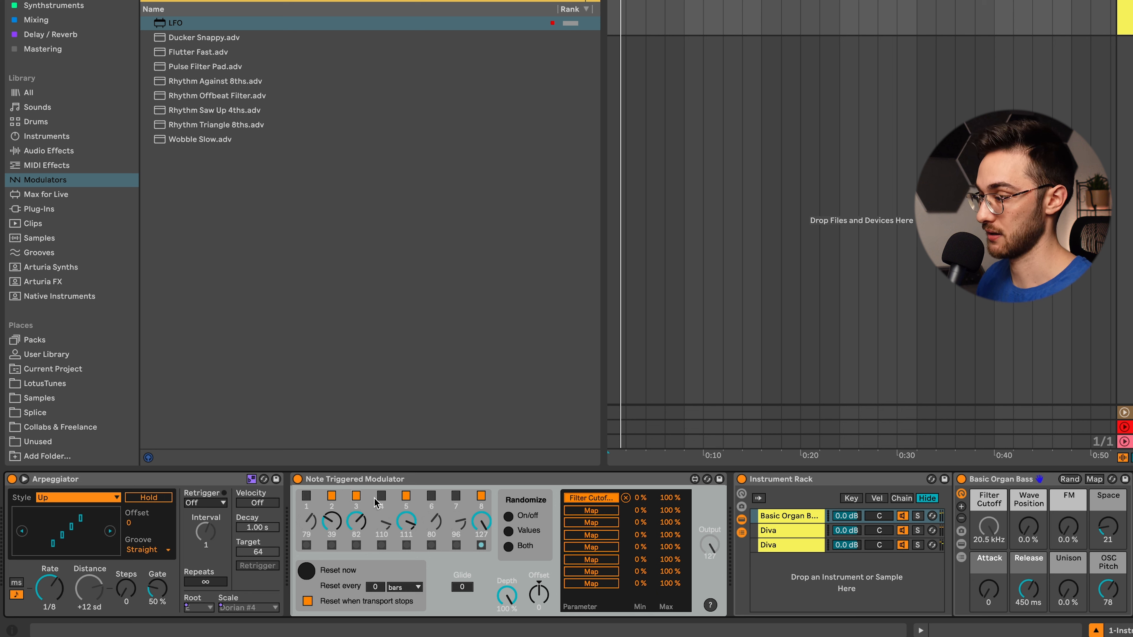
pyautogui.click(382, 496)
pyautogui.click(432, 496)
# - Lower modulator steps 3, 4, 5 and 6 to 41, 33, 45 and 24
pyautogui.moveTo(406, 524); pyautogui.dragTo(406, 549)
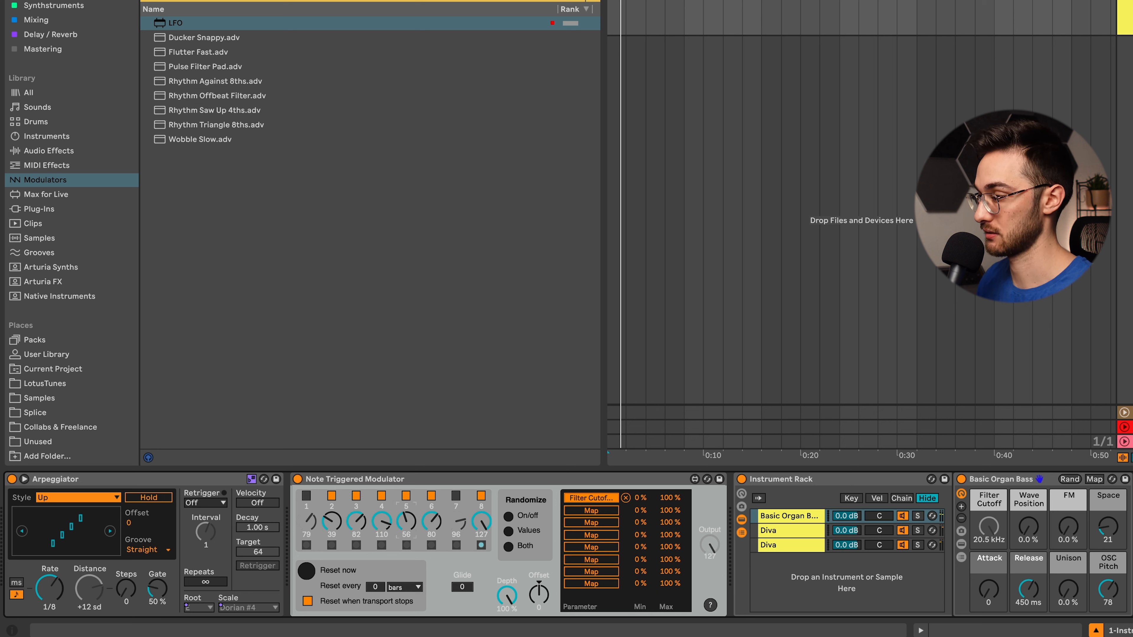
pyautogui.moveTo(356, 520); pyautogui.dragTo(355, 536)
pyautogui.moveTo(436, 515); pyautogui.dragTo(436, 540)
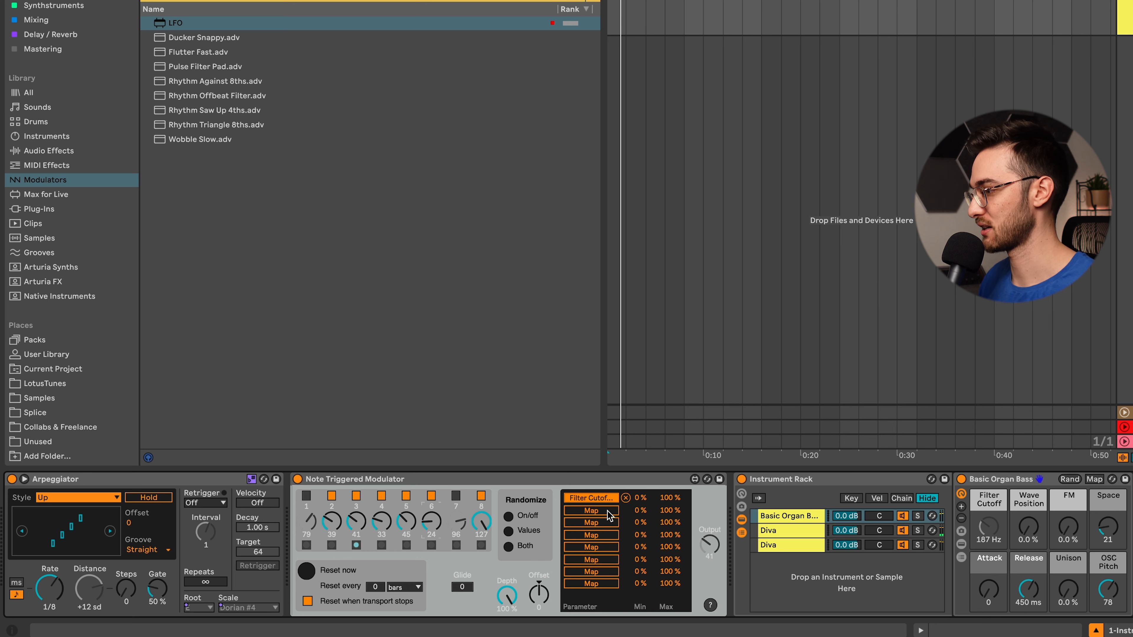
# - Try mapping the modulator's next three slots to Basic Organ Bass's Wave Position, FM and Space
pyautogui.click(597, 519)
pyautogui.click(1028, 527)
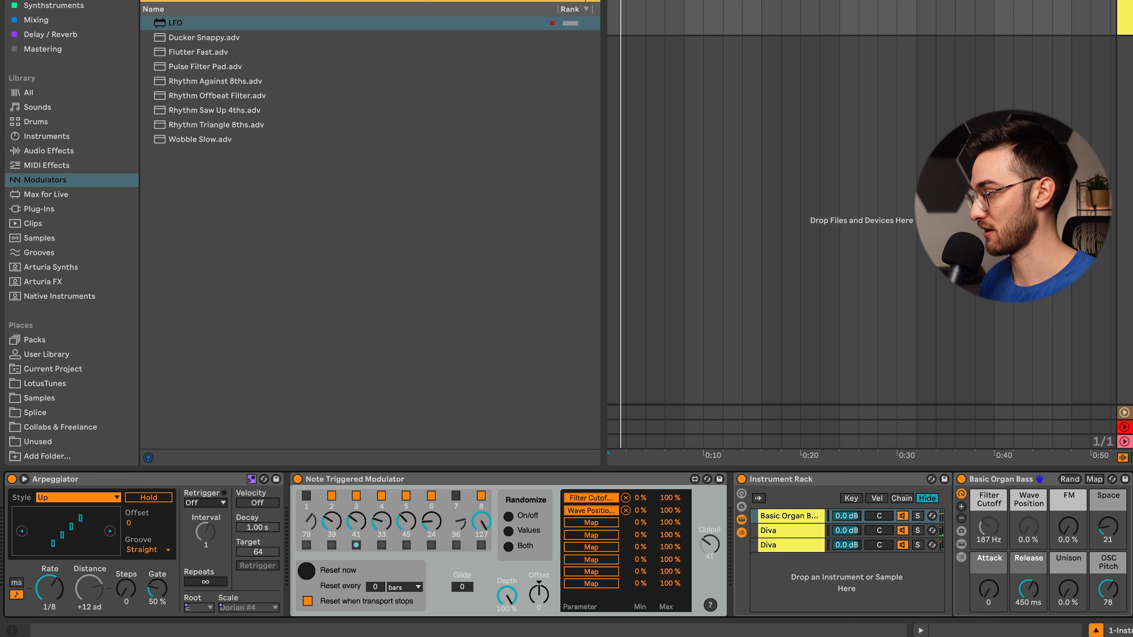
pyautogui.click(591, 522)
pyautogui.click(1068, 526)
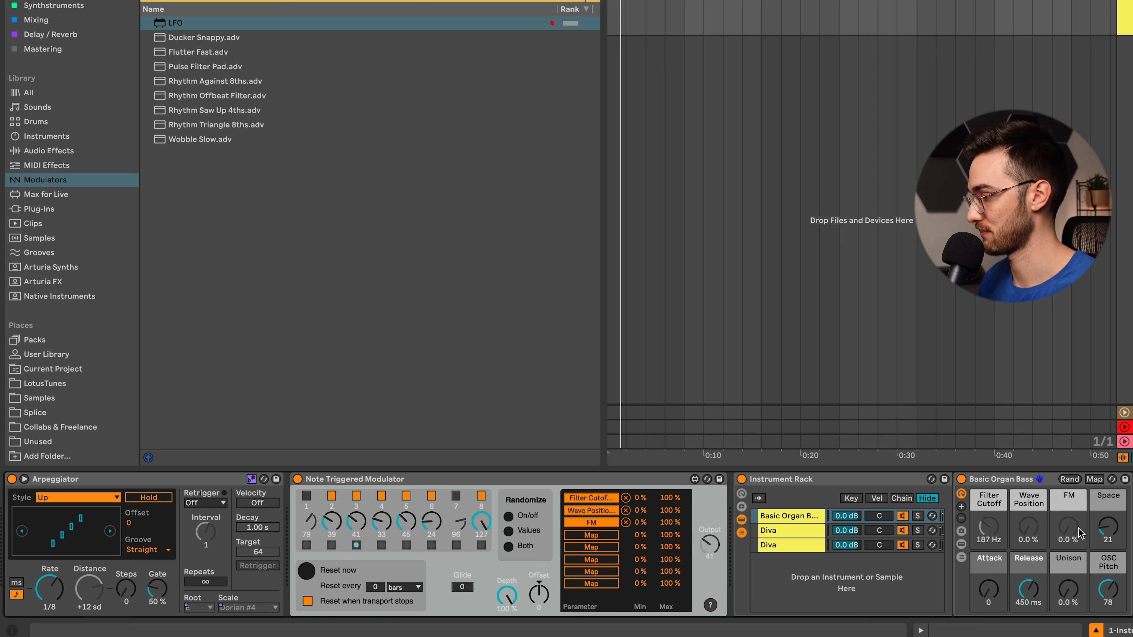
pyautogui.click(1102, 528)
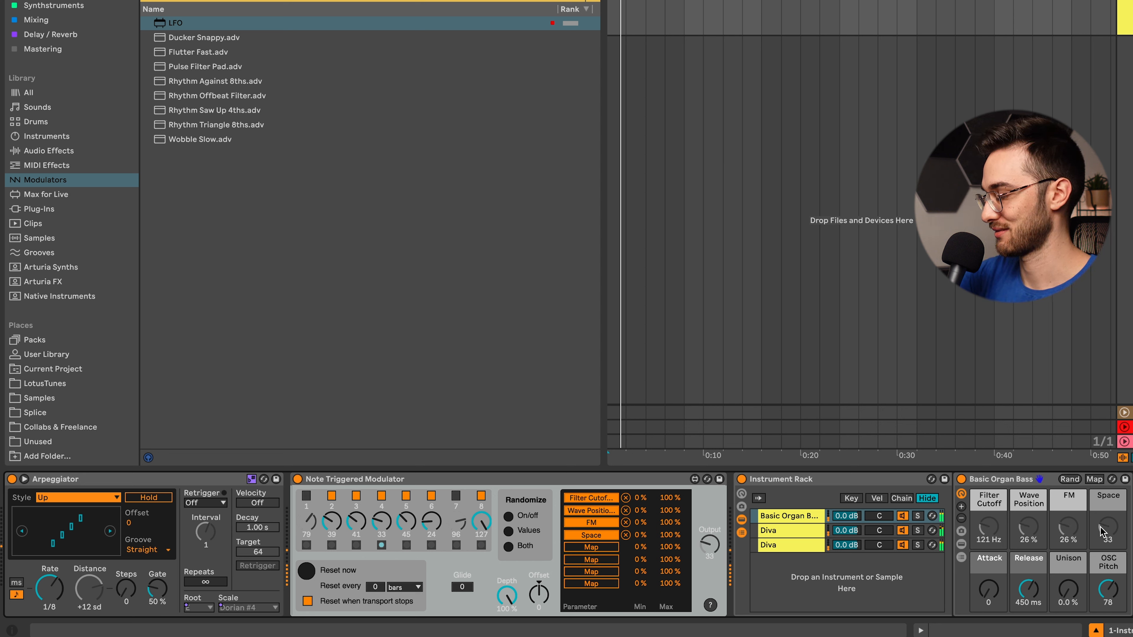
# - Remove the Space, FM and Wave Position mappings and set FM to 0.0 %, Space to 21 and Wave Position to 0.0 %
pyautogui.click(626, 535)
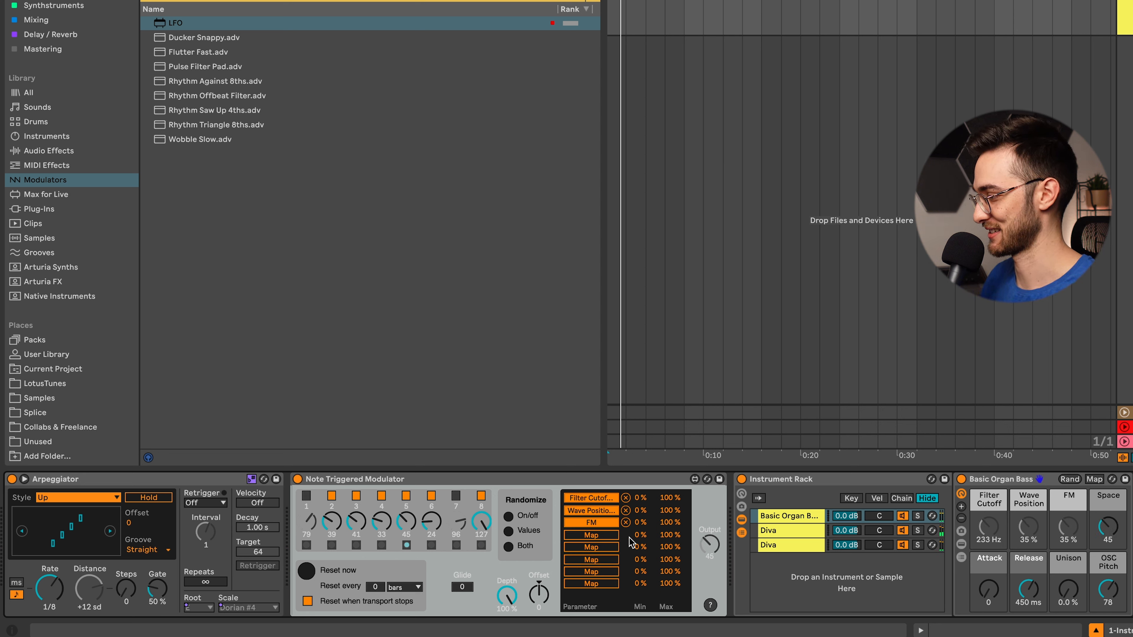
pyautogui.click(626, 523)
pyautogui.click(625, 510)
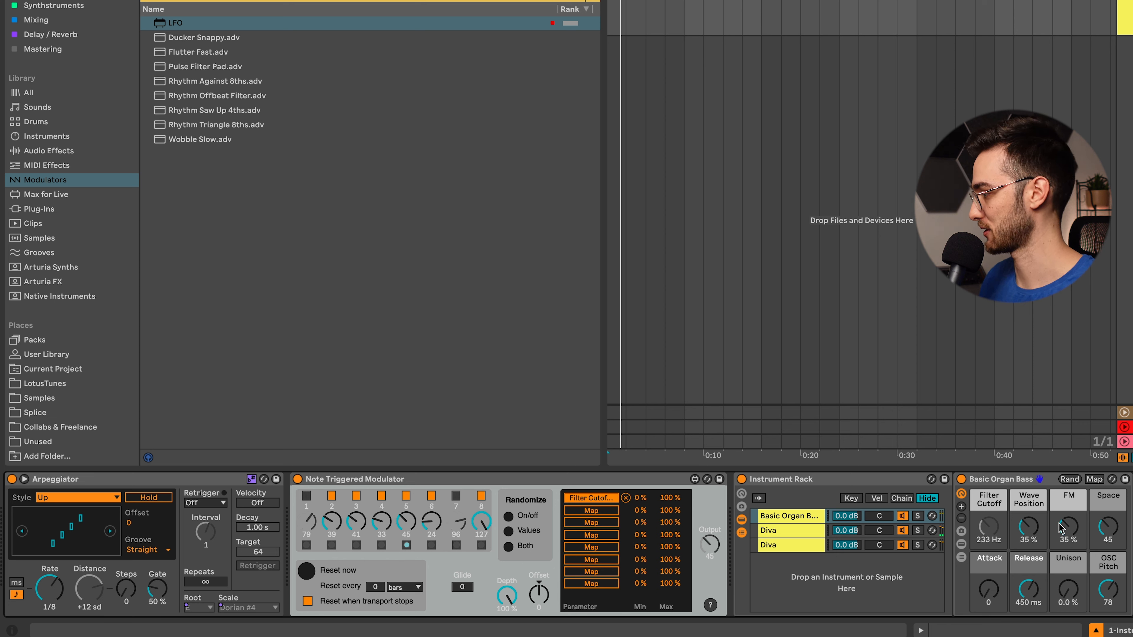
pyautogui.moveTo(1062, 526); pyautogui.dragTo(1062, 564)
pyautogui.moveTo(1113, 527); pyautogui.dragTo(1113, 552)
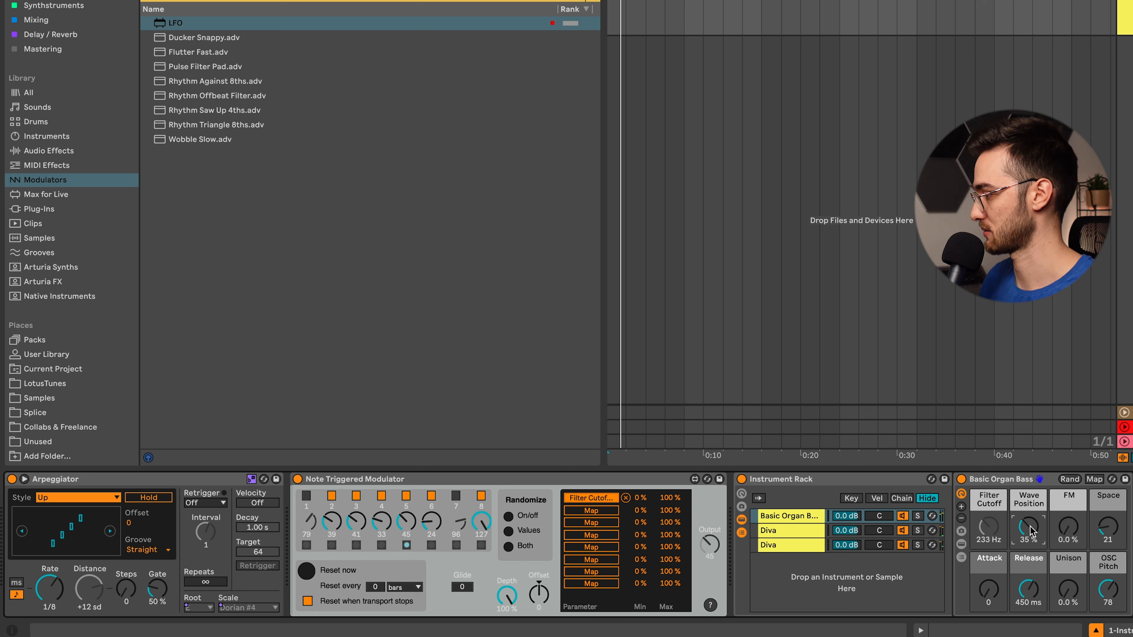
pyautogui.moveTo(1030, 531); pyautogui.dragTo(1031, 556)
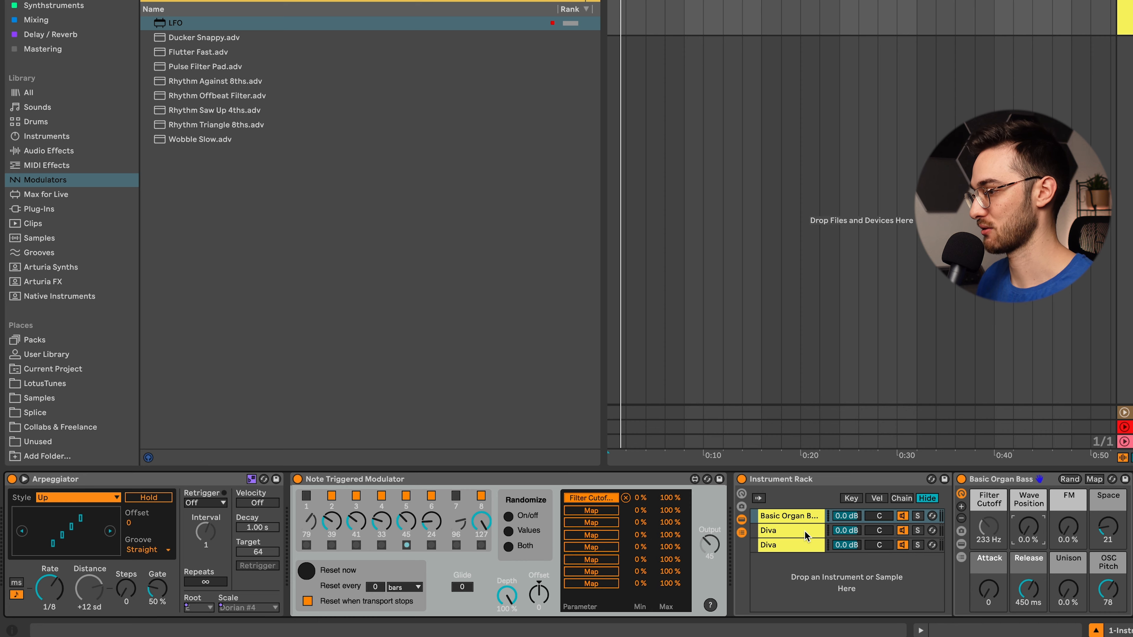
# - Find the Pitch device among the MIDI effects and add it before the instrument in all three chains of the rack
pyautogui.click(149, 55)
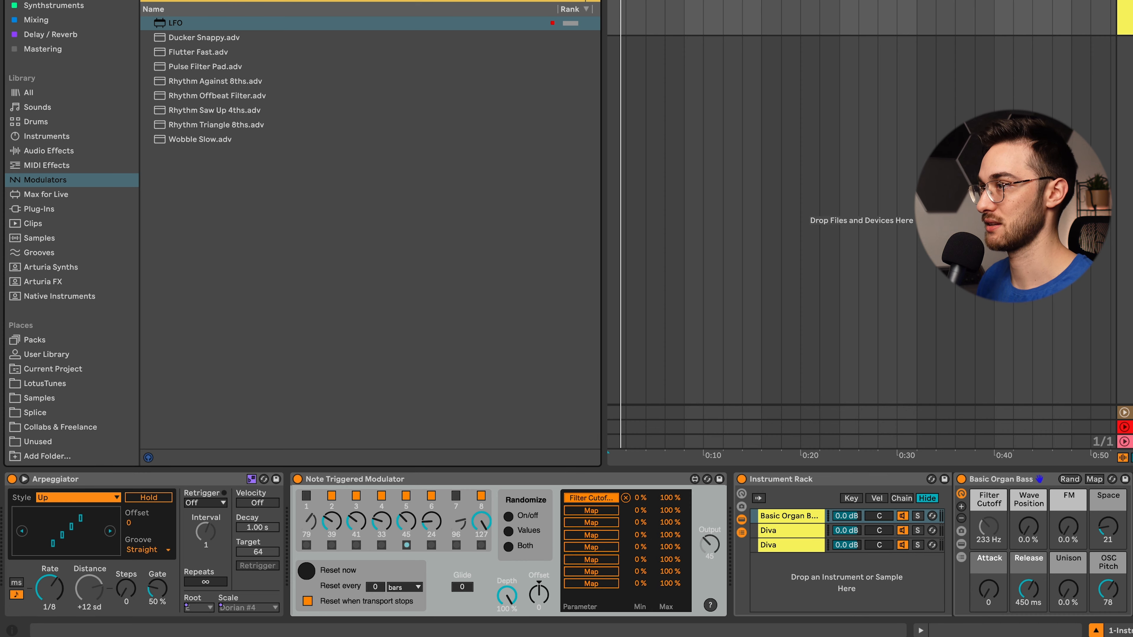
pyautogui.write('pitch')
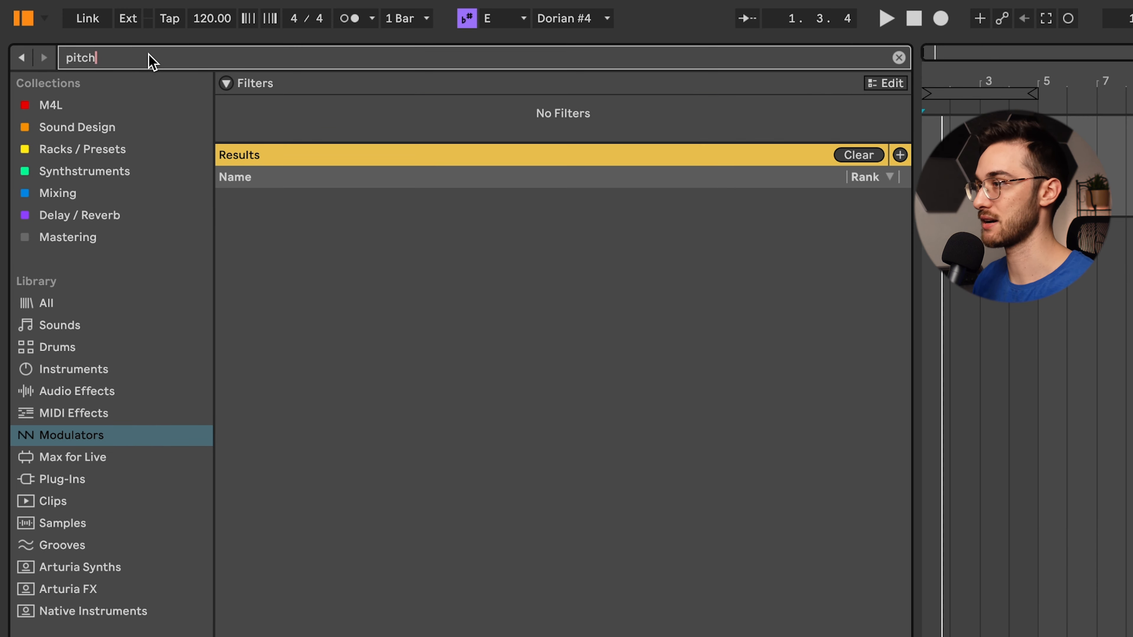
pyautogui.click(55, 413)
pyautogui.moveTo(284, 337); pyautogui.dragTo(537, 453)
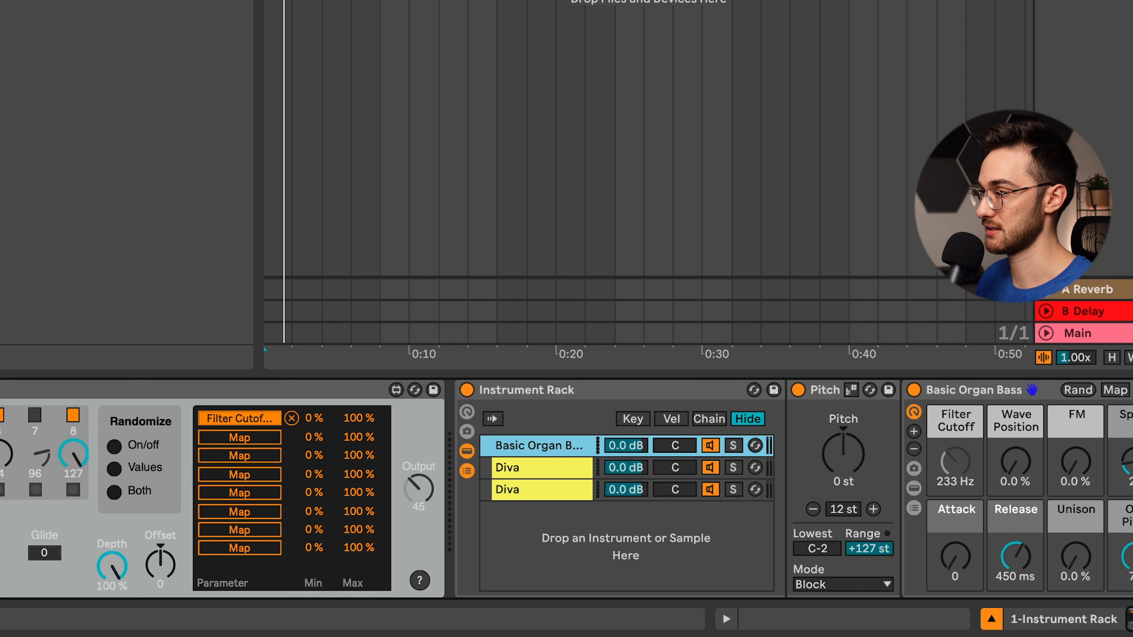
pyautogui.click(534, 467)
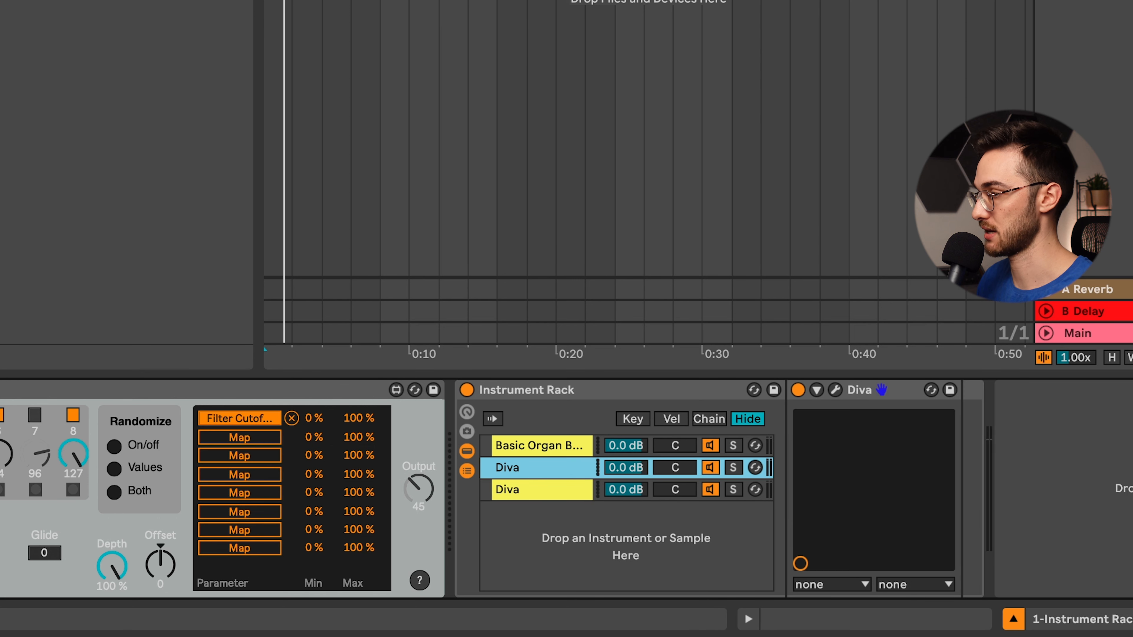
pyautogui.moveTo(5, 5); pyautogui.dragTo(794, 456)
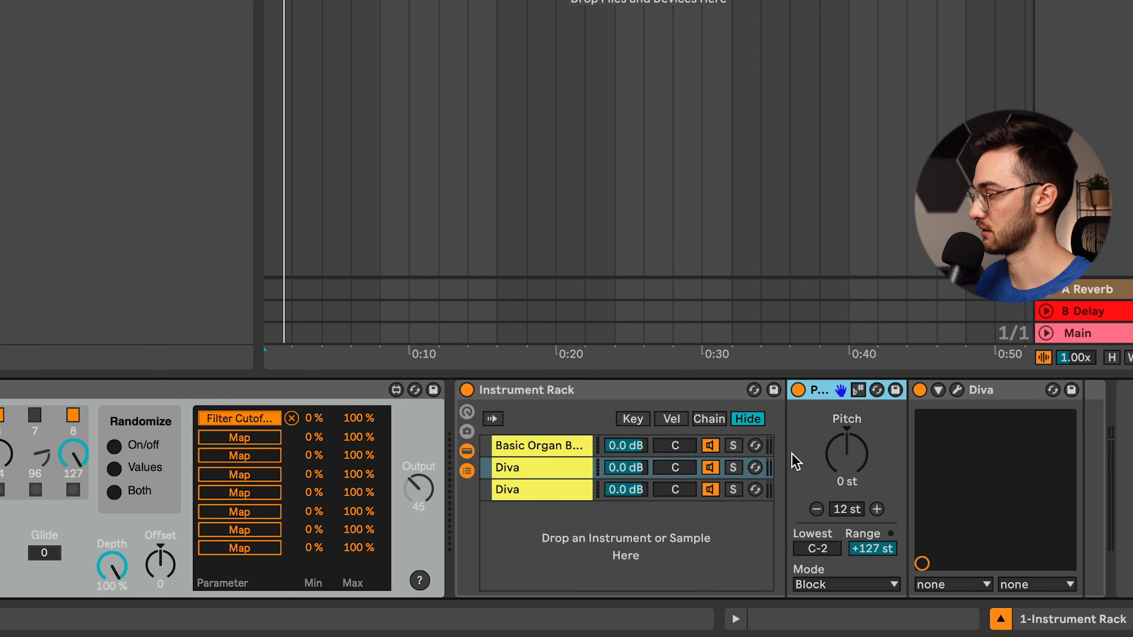
pyautogui.moveTo(4, 4); pyautogui.dragTo(547, 491)
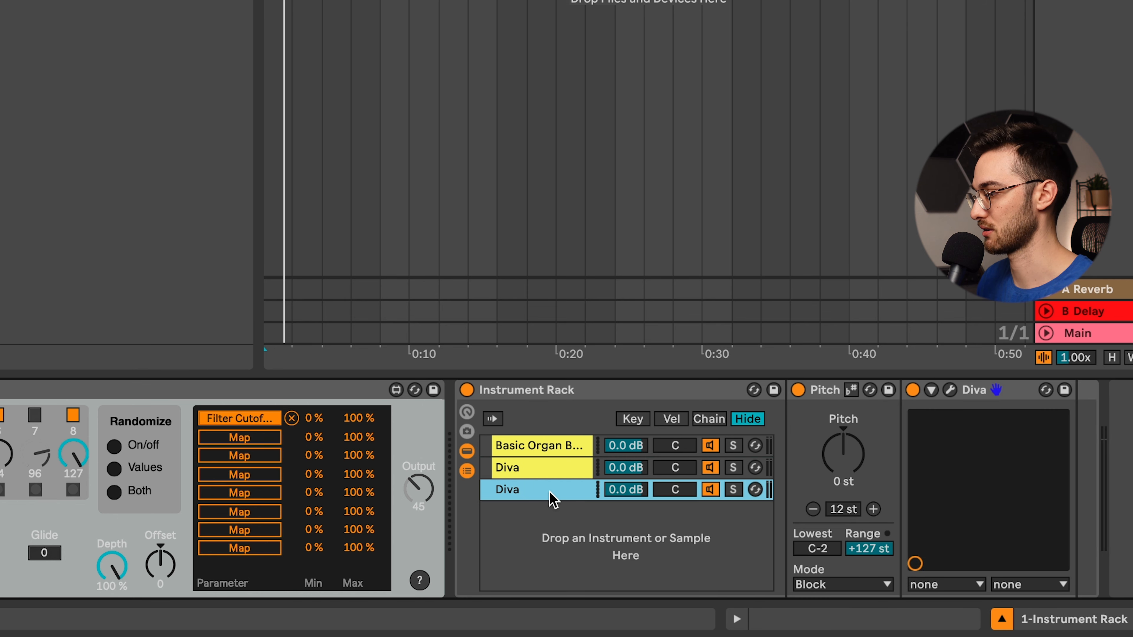
# - Make the Pitch device in the Basic Organ Bass chain and both Diva chains follow the current scale
pyautogui.click(552, 446)
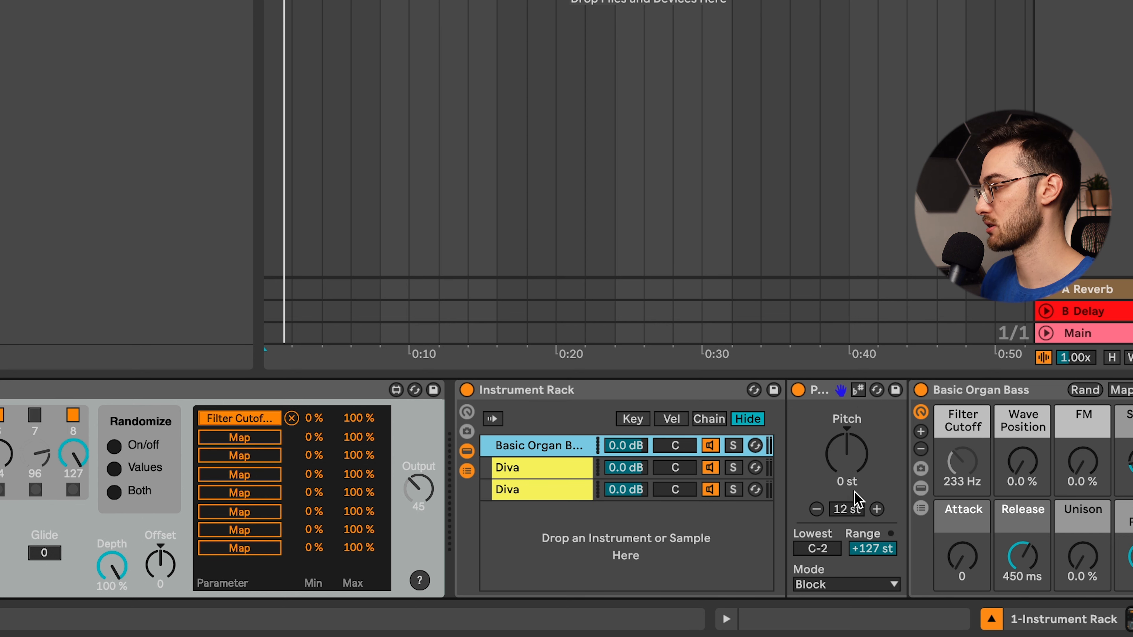
pyautogui.click(859, 391)
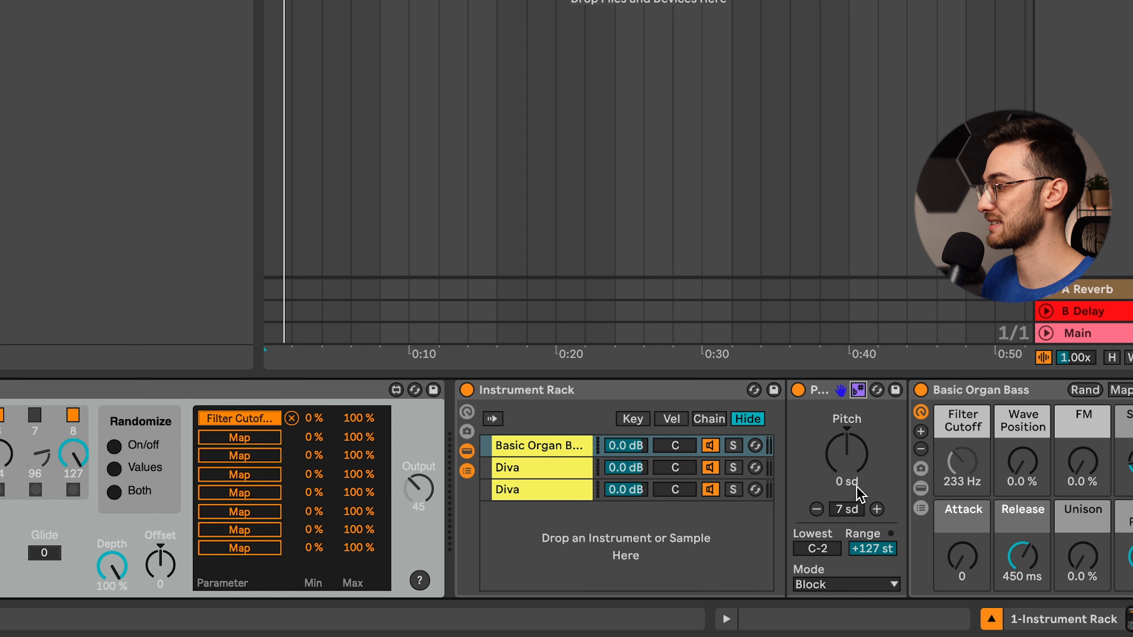
pyautogui.click(504, 469)
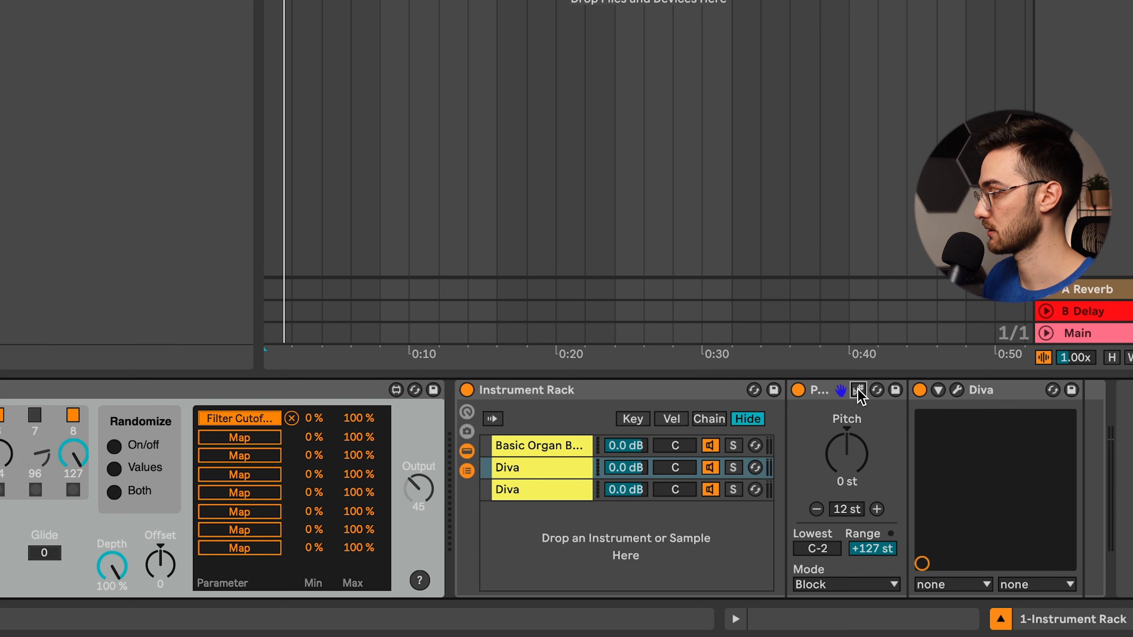
pyautogui.click(858, 391)
pyautogui.click(552, 488)
pyautogui.click(857, 392)
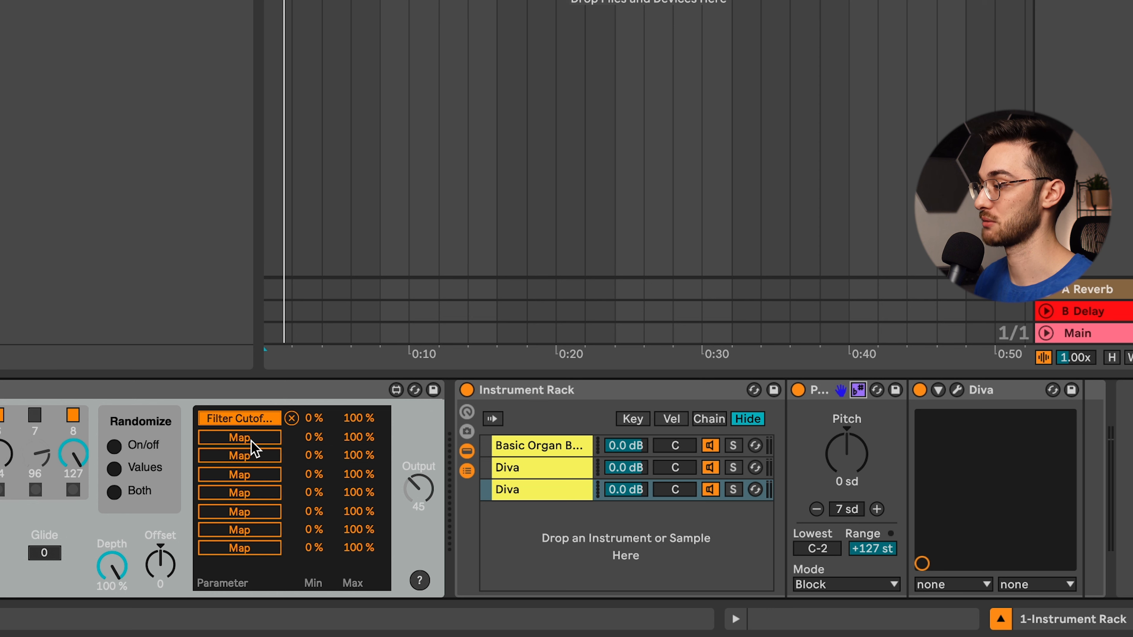
# - Map the modulator's second slot to the Pitch amount in the last Diva chain and limit its range to 31–38 %
pyautogui.click(243, 438)
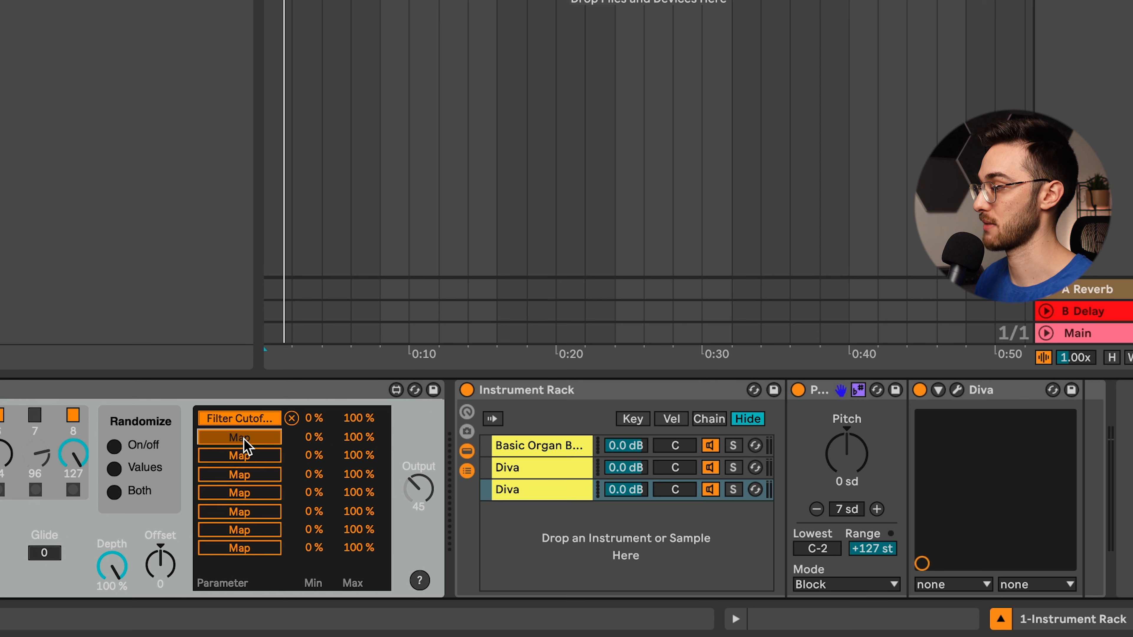
pyautogui.click(850, 463)
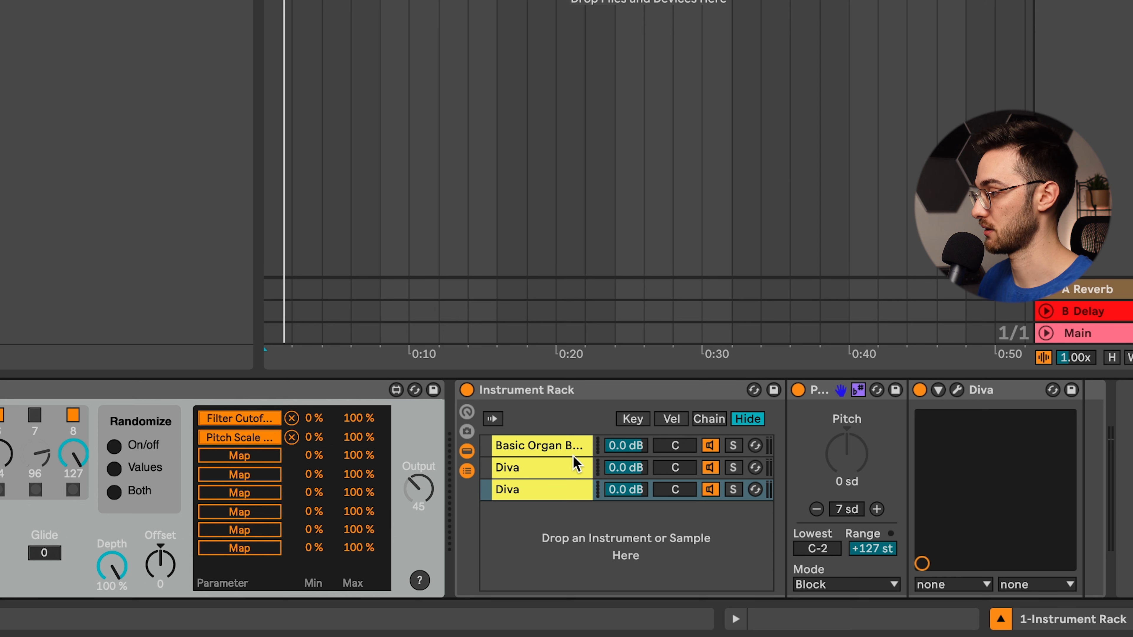
pyautogui.click(526, 495)
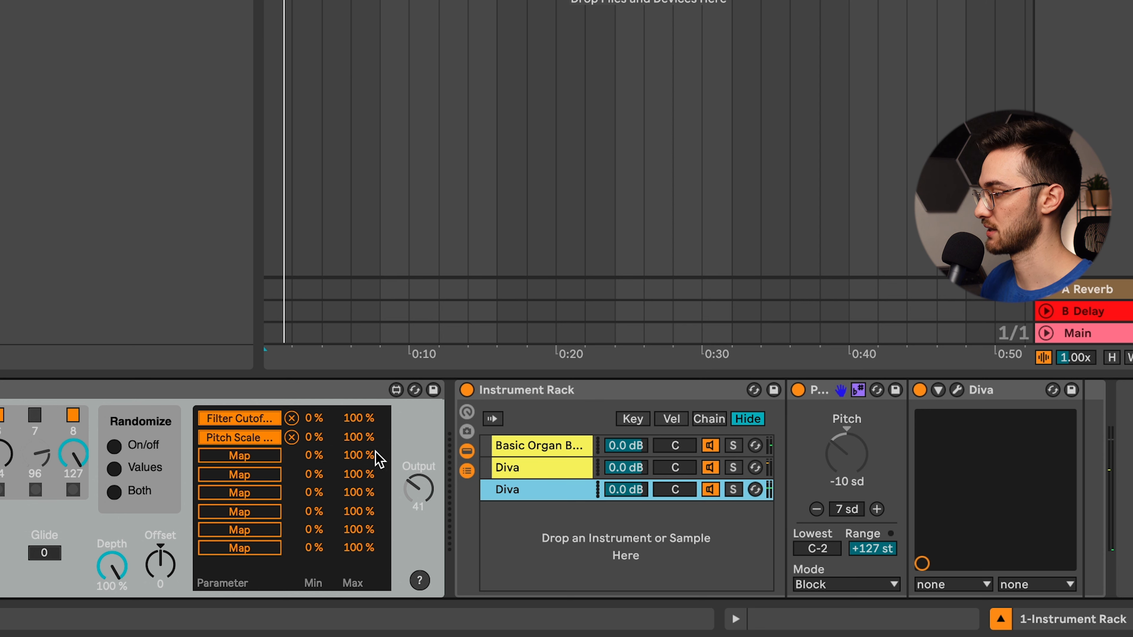
pyautogui.moveTo(358, 437); pyautogui.dragTo(358, 442)
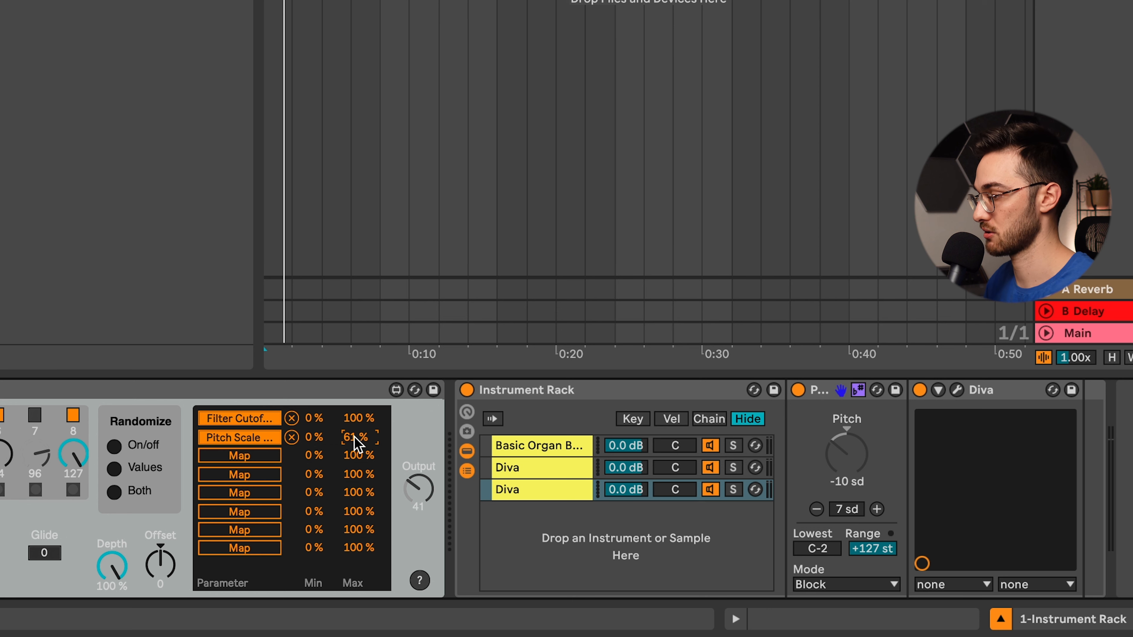
pyautogui.moveTo(354, 433); pyautogui.dragTo(354, 449)
pyautogui.moveTo(354, 449); pyautogui.dragTo(354, 453)
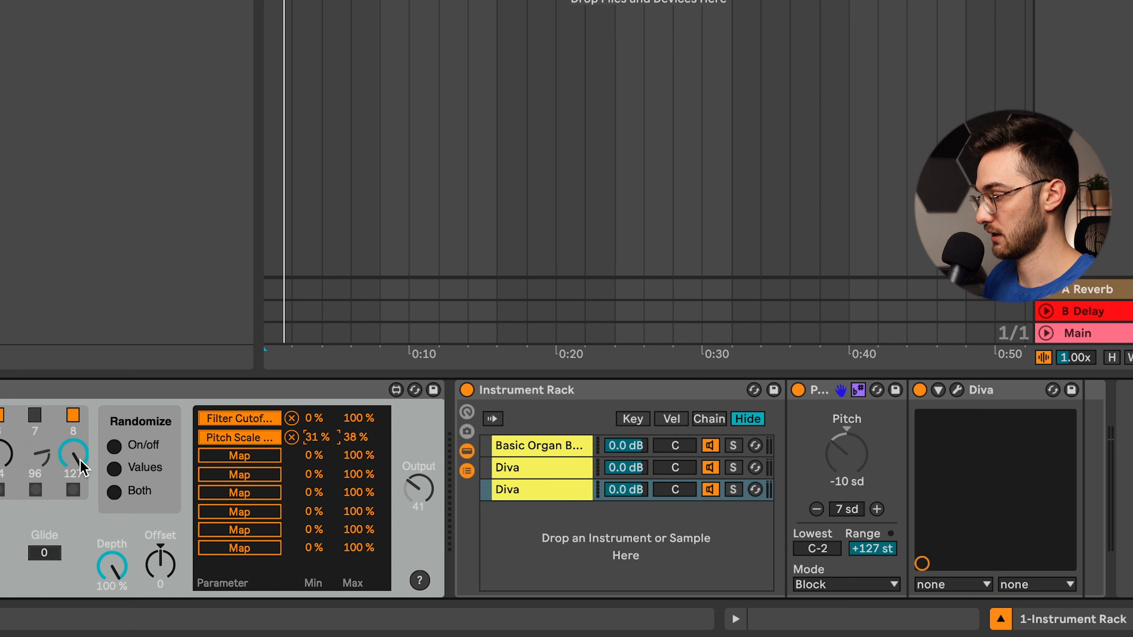
# - Set modulator steps 1, 2, 3, 4, 6 and 8 to 33, 22, 29, 23, 17 and 57, and turn off steps 3 and 5
pyautogui.moveTo(79, 459); pyautogui.dragTo(79, 496)
pyautogui.moveTo(334, 456); pyautogui.dragTo(333, 458)
pyautogui.moveTo(253, 453); pyautogui.dragTo(254, 460)
pyautogui.moveTo(184, 450); pyautogui.dragTo(133, 461)
pyautogui.moveTo(107, 453); pyautogui.dragTo(107, 462)
pyautogui.moveTo(70, 453); pyautogui.dragTo(70, 473)
pyautogui.click(145, 415)
pyautogui.click(219, 416)
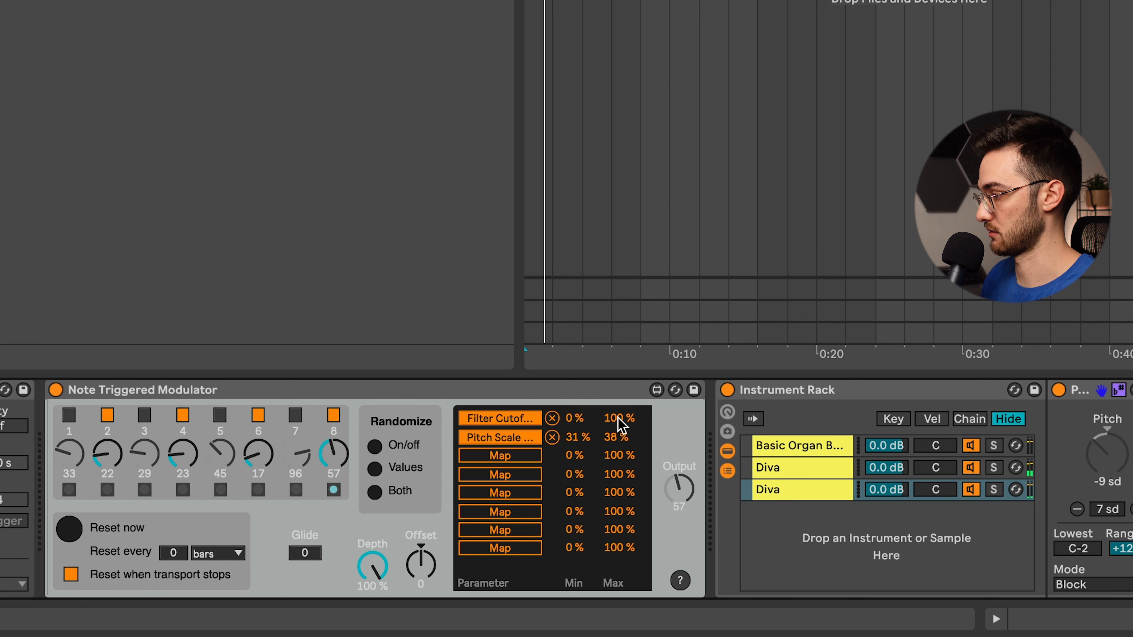
# - Limit the range of the modulator's second slot to 48–61 % and audition the last Diva chain with the other two chains turned off
pyautogui.moveTo(616, 438); pyautogui.dragTo(575, 435)
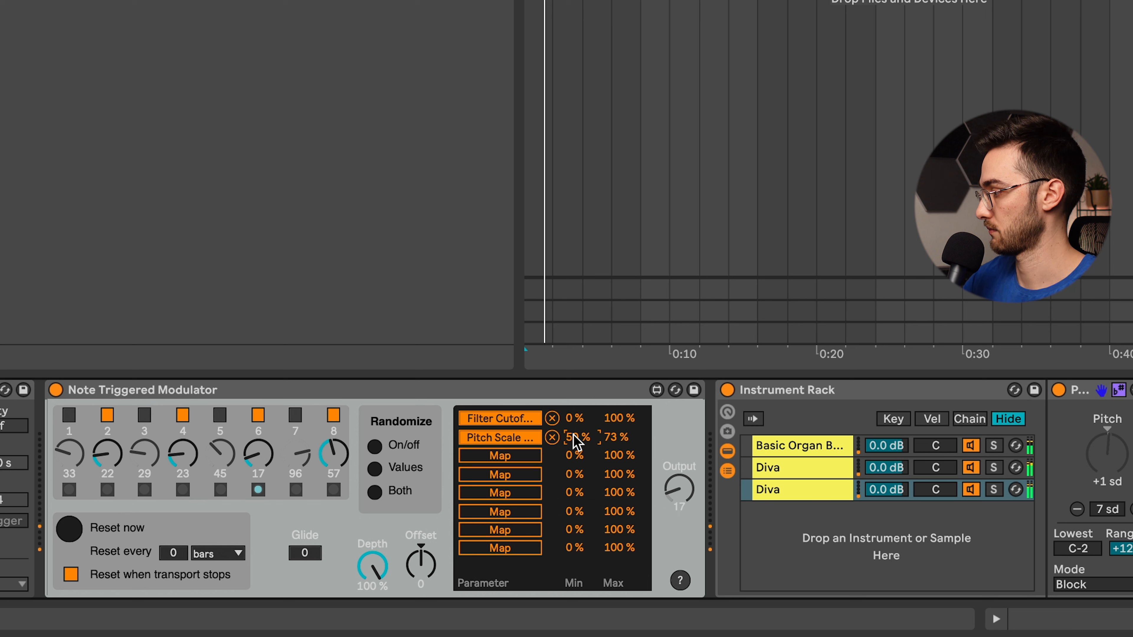
pyautogui.click(973, 445)
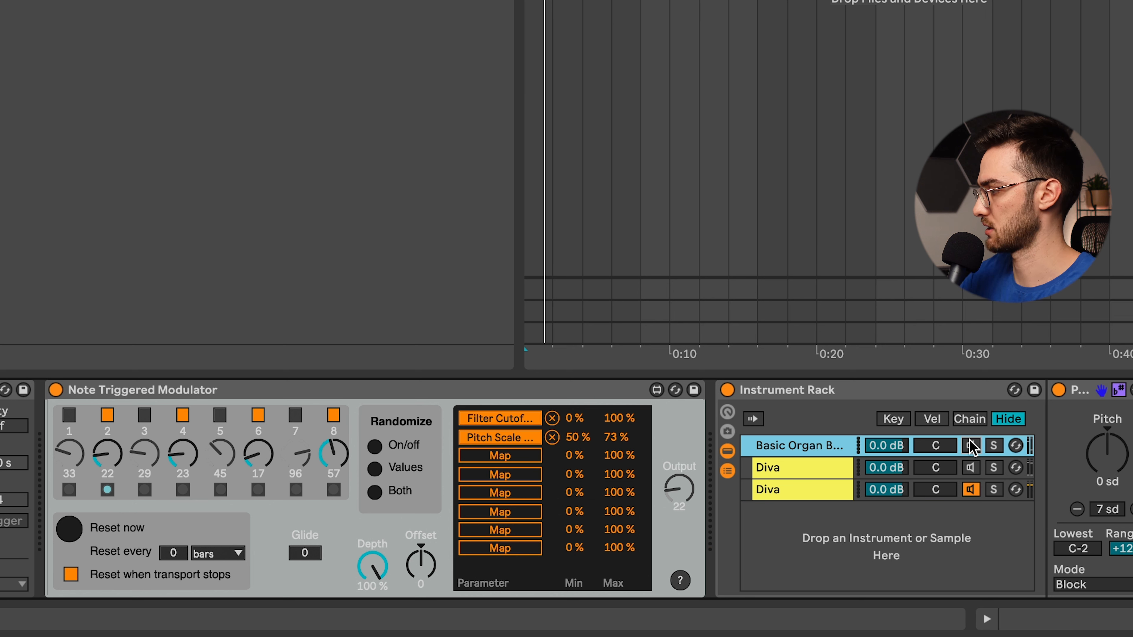
pyautogui.click(811, 491)
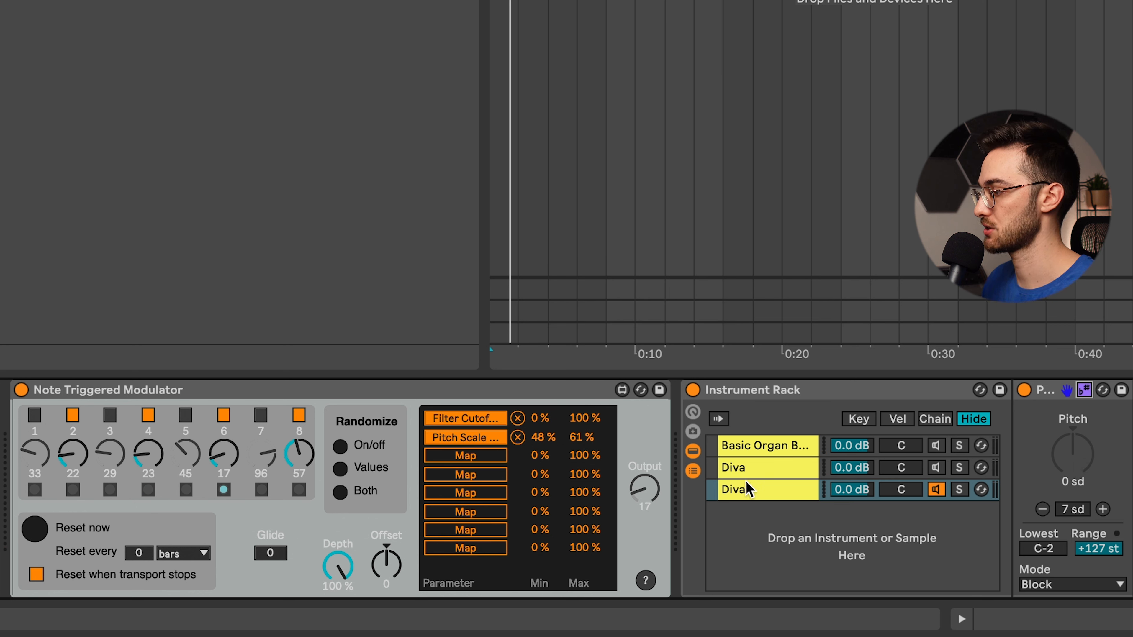
pyautogui.click(747, 492)
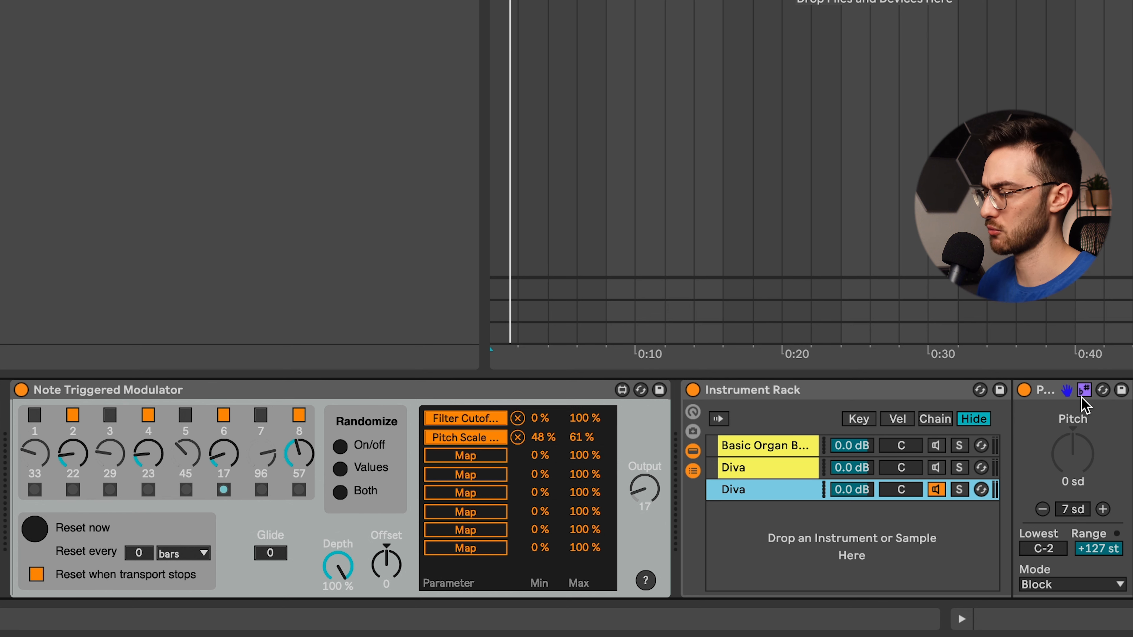
# - Turn the organ and first Diva chains back on and map the modulator's third slot to the Pitch amount in the first Diva chain
pyautogui.click(936, 467)
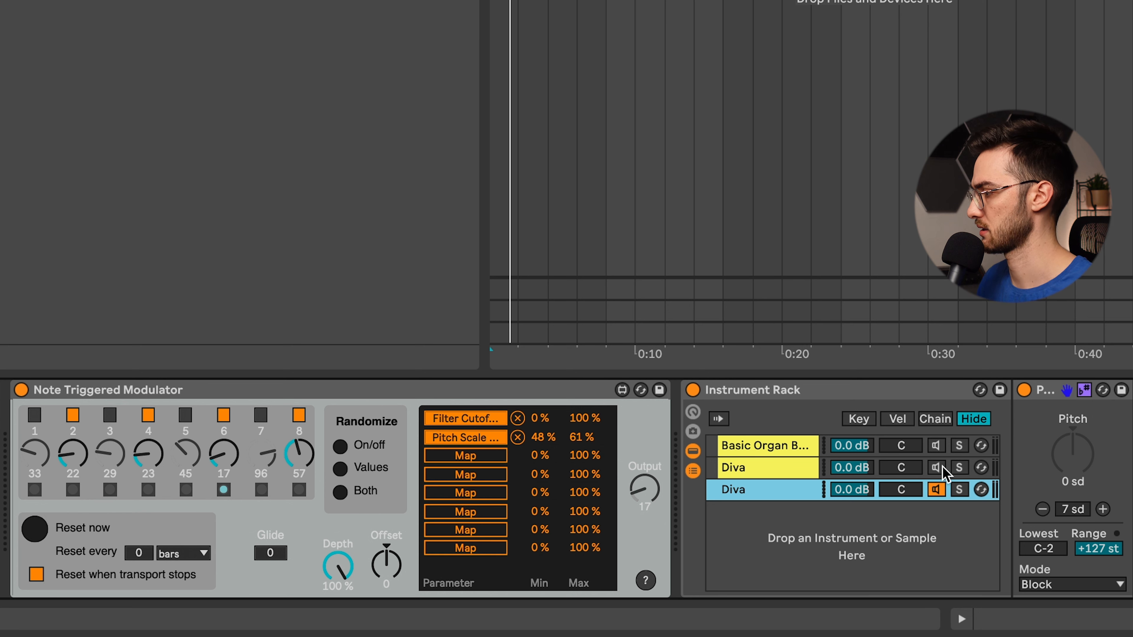
pyautogui.click(936, 445)
pyautogui.click(785, 470)
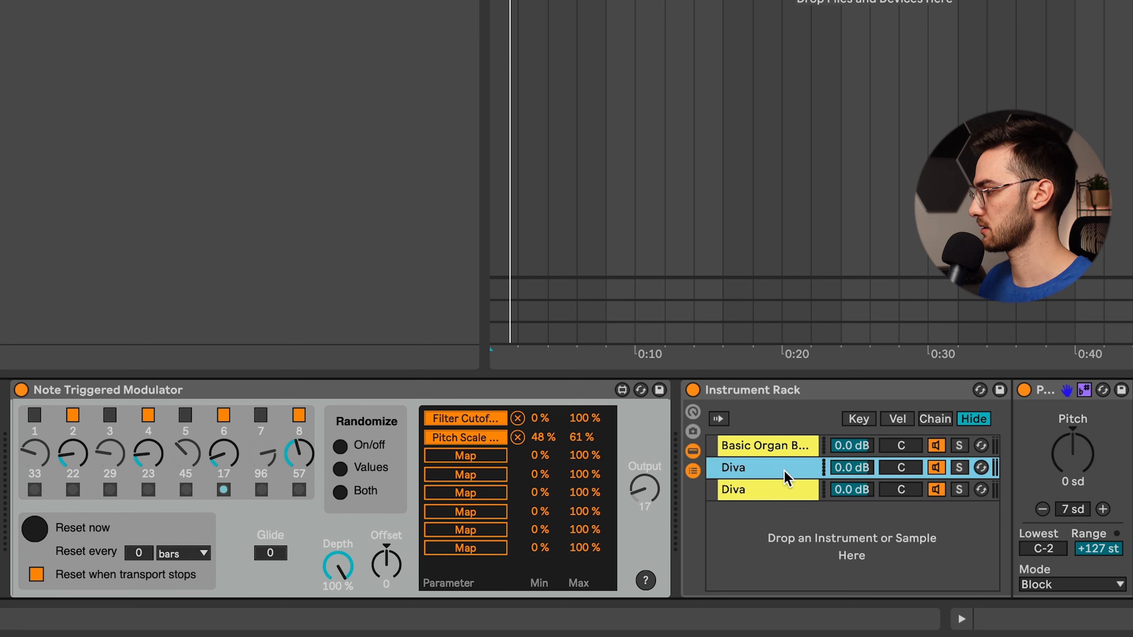
pyautogui.click(468, 456)
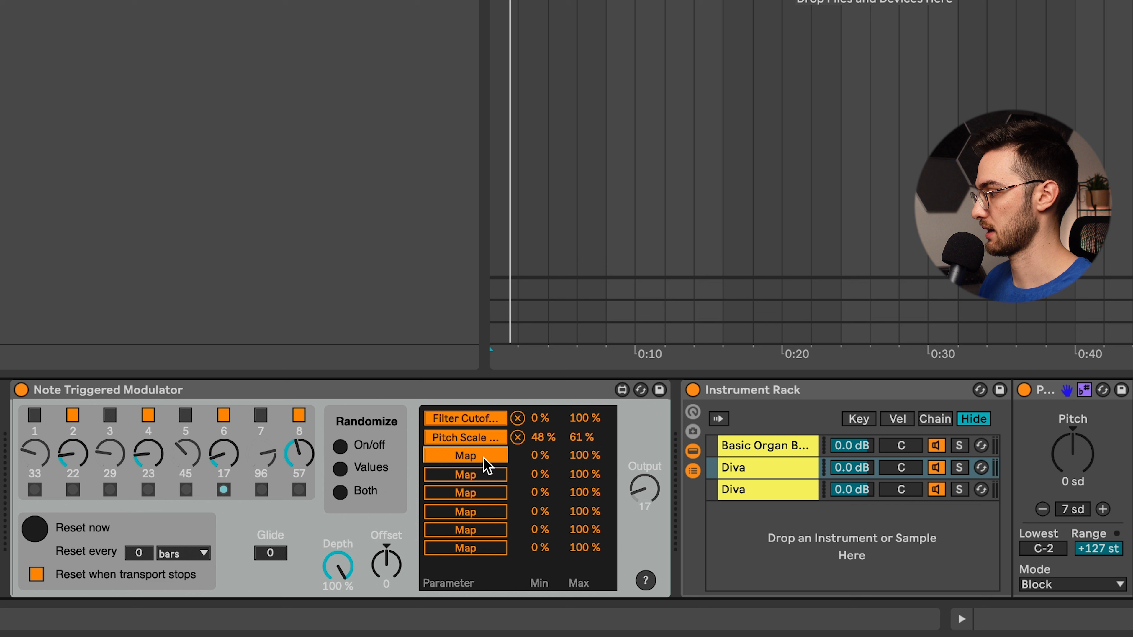
pyautogui.click(1069, 462)
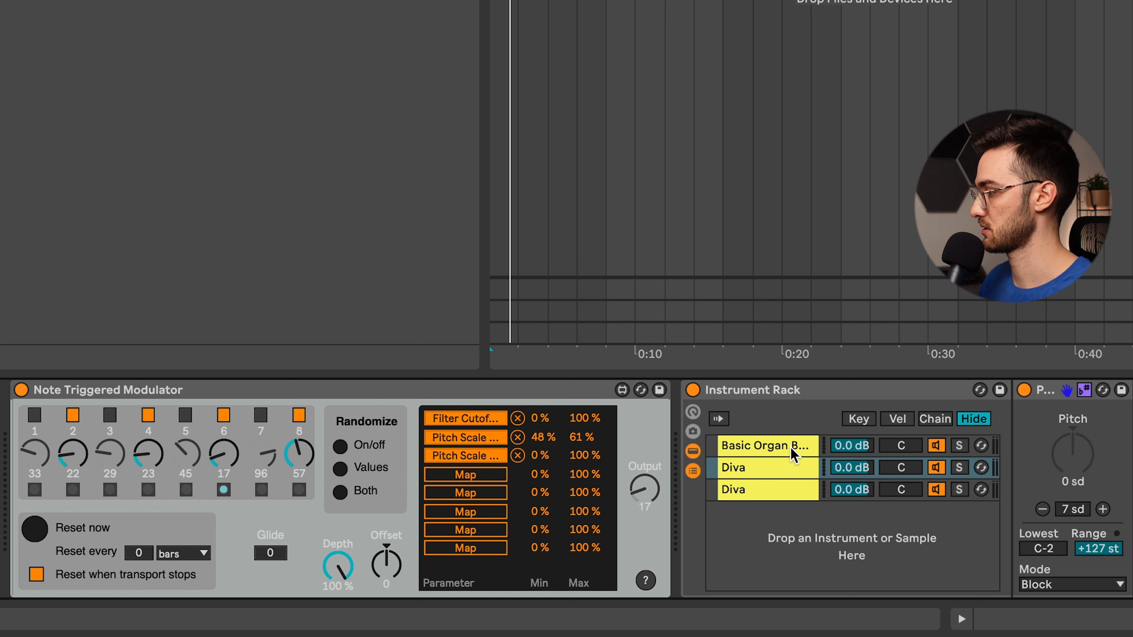
# - Isolate the first Diva chain by turning off the other two, and try a range of 28–75 % for the modulator's third slot
pyautogui.click(939, 451)
pyautogui.click(936, 492)
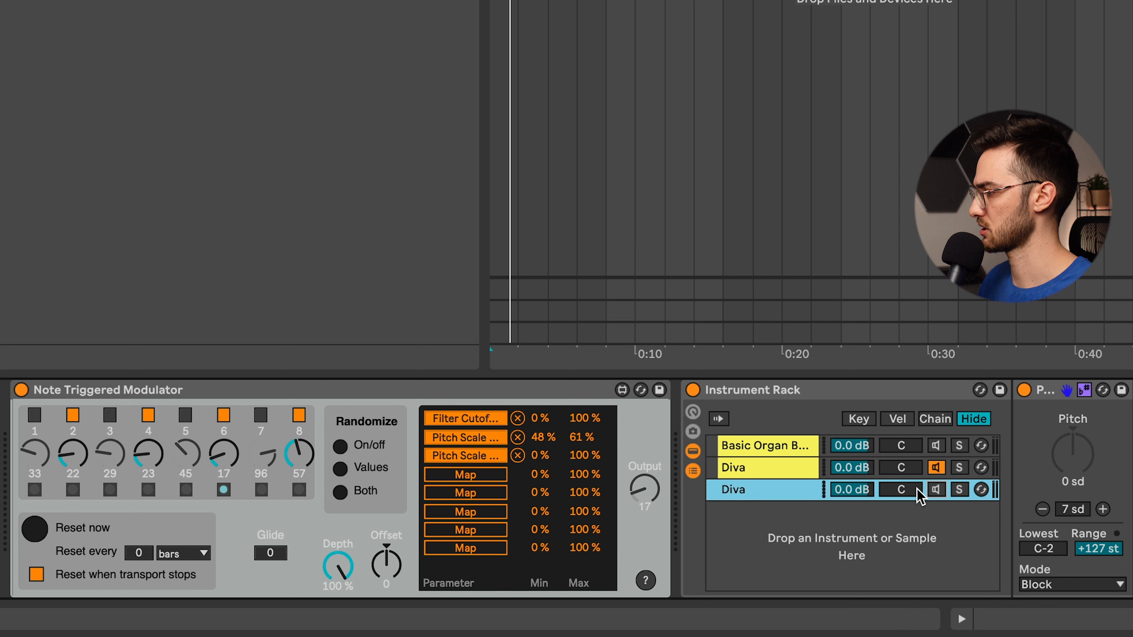
pyautogui.click(741, 473)
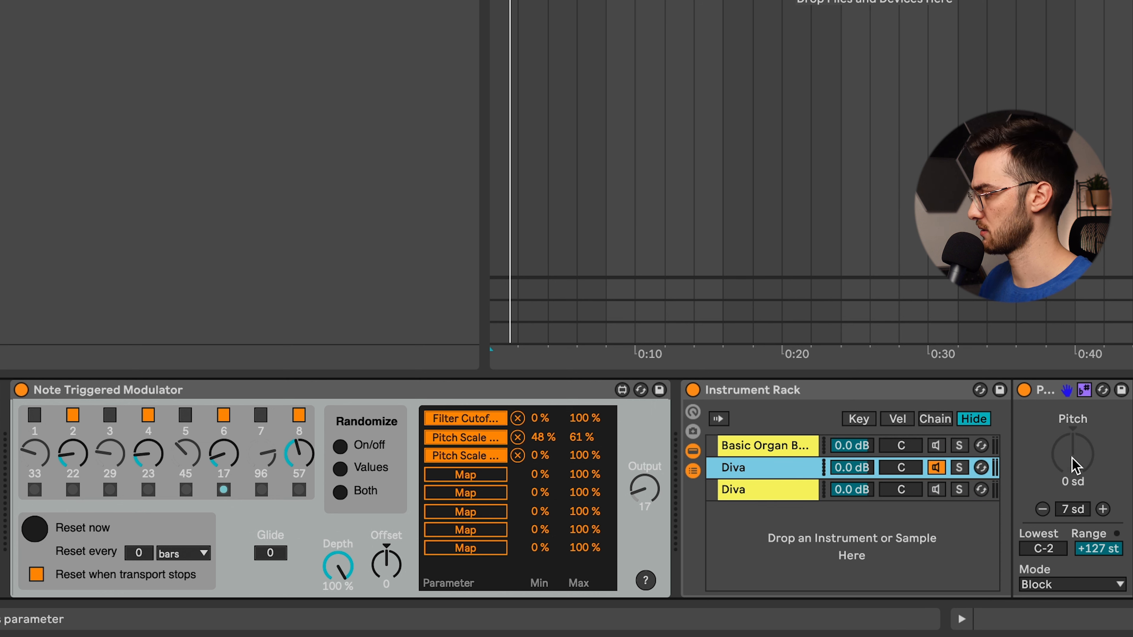
pyautogui.moveTo(1072, 458); pyautogui.dragTo(1072, 485)
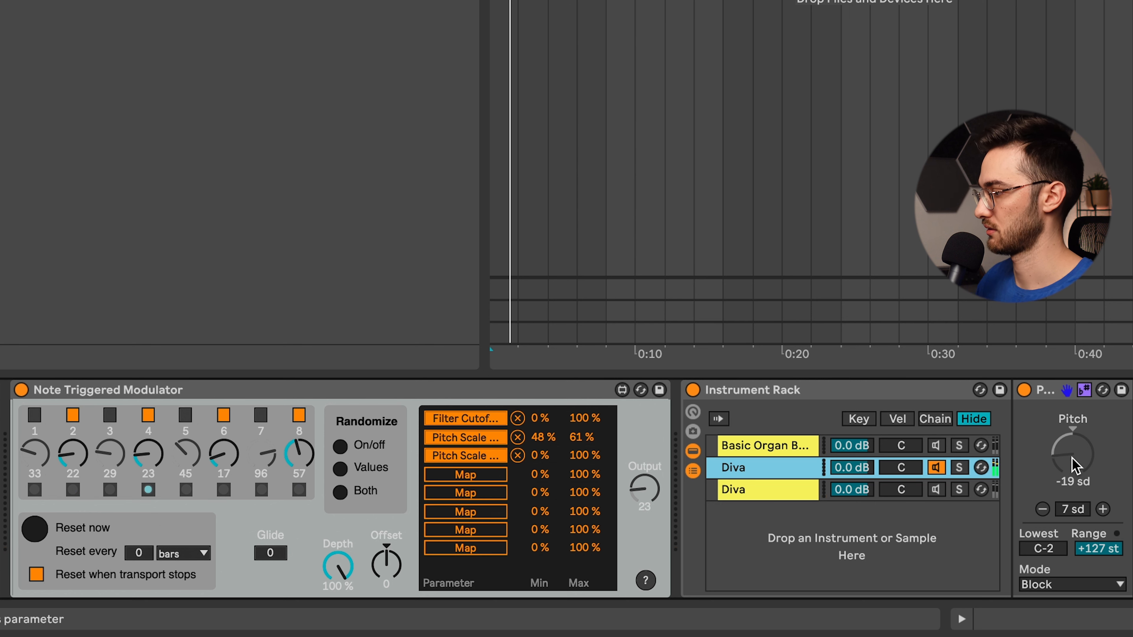
pyautogui.moveTo(584, 456); pyautogui.dragTo(541, 441)
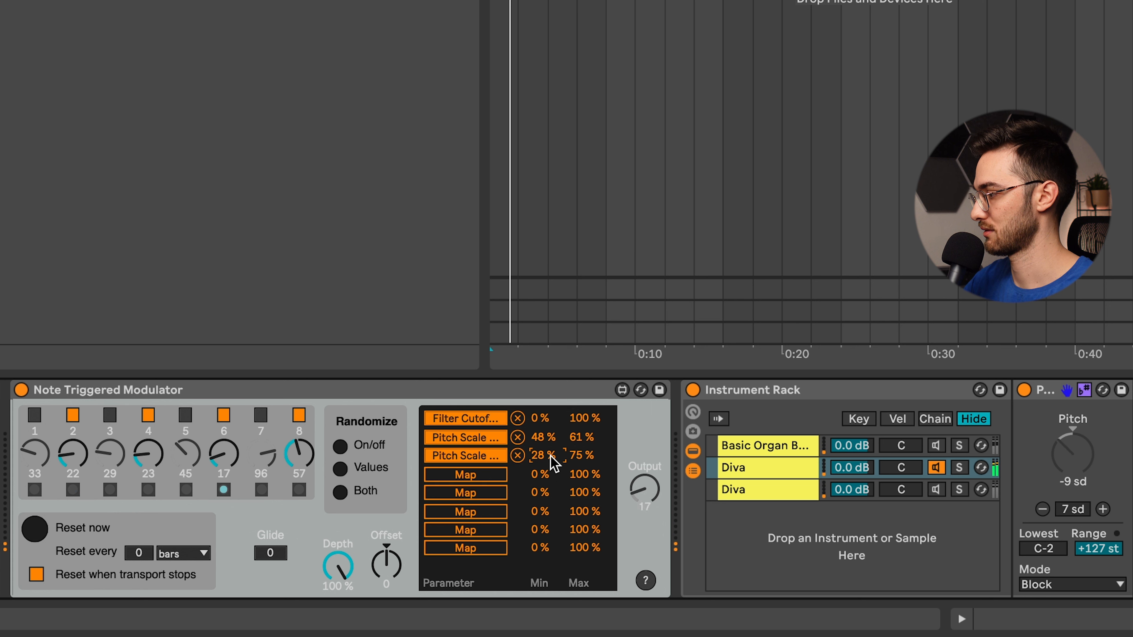
# - Turn the last Diva chain back on and change the song's scale to Minor
pyautogui.click(747, 486)
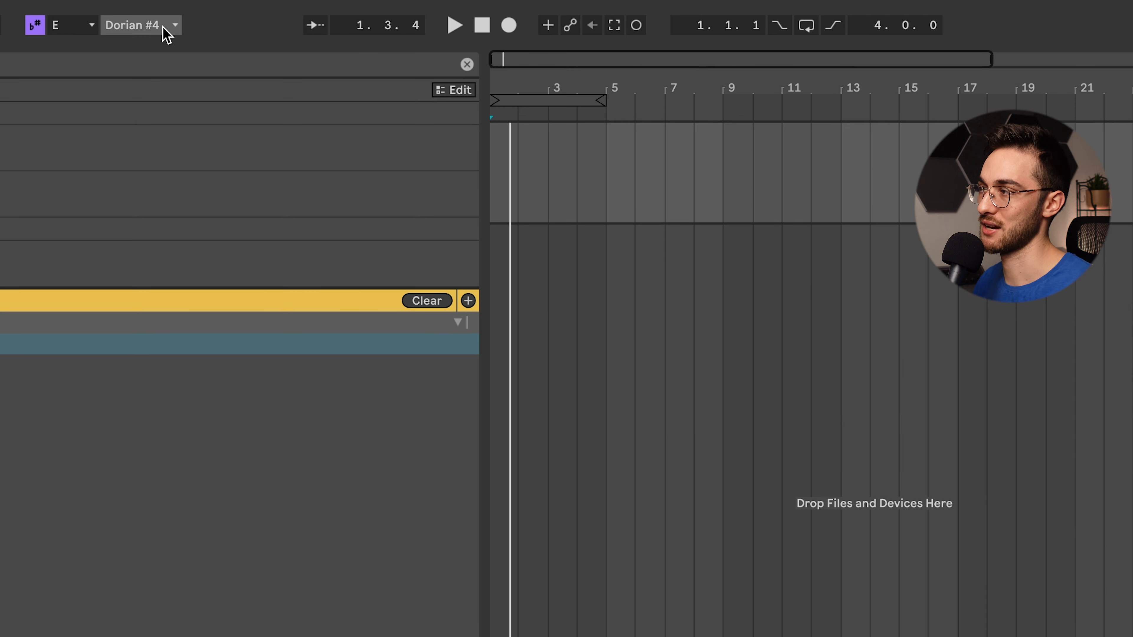
pyautogui.click(153, 34)
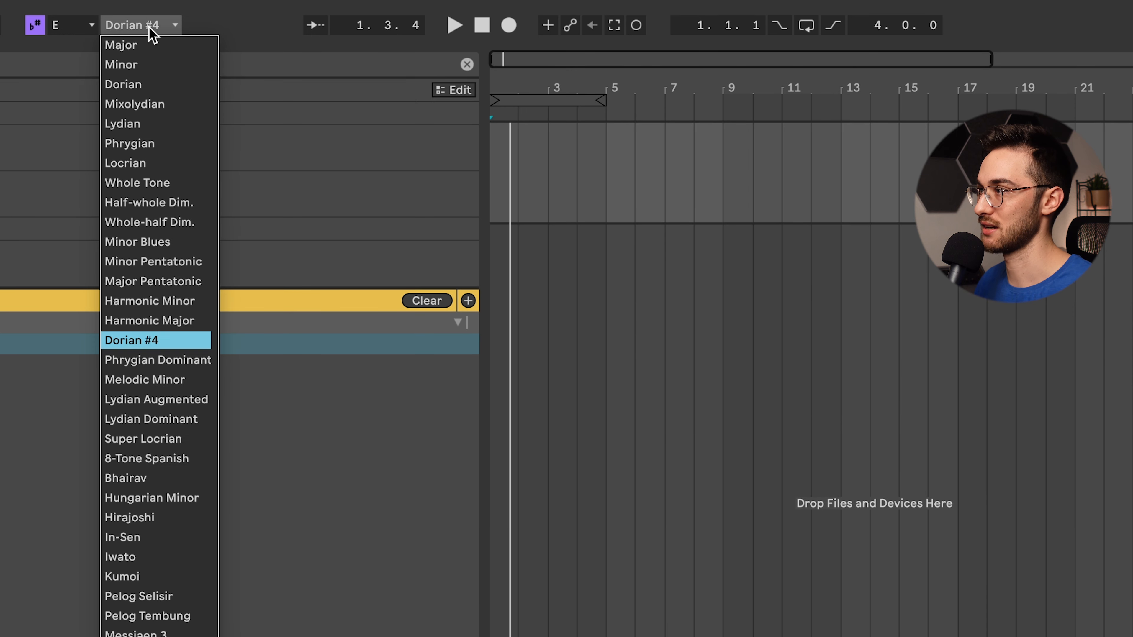
pyautogui.click(123, 68)
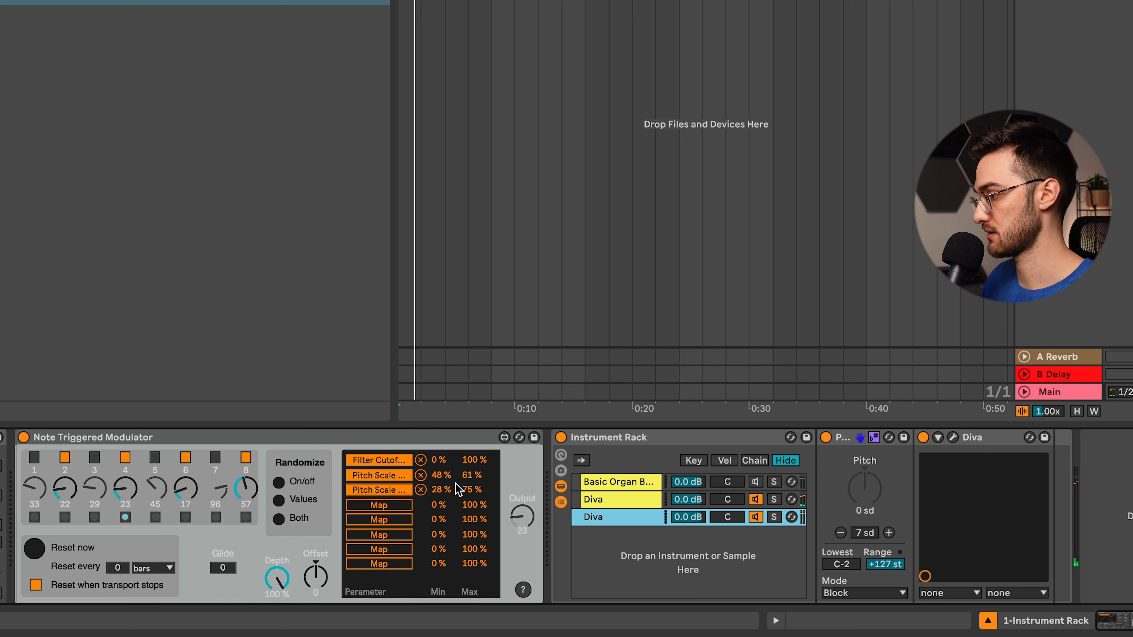
# - Set the range of the modulator's third slot to 48–61 %
pyautogui.click(446, 491)
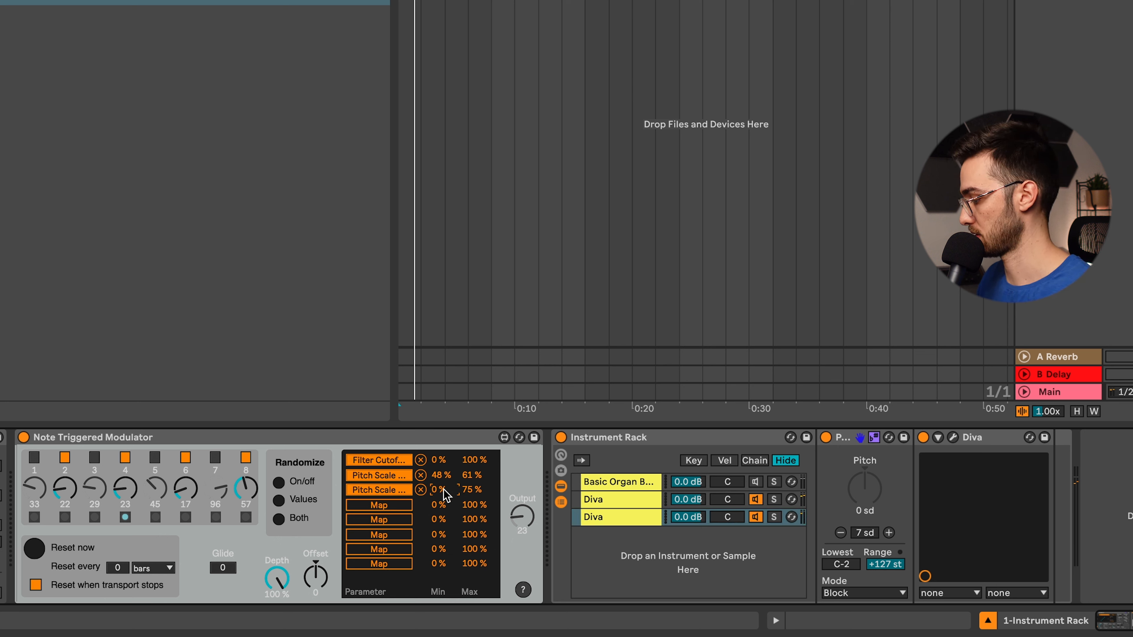
pyautogui.write('48')
pyautogui.press('Return')
pyautogui.doubleClick(472, 489)
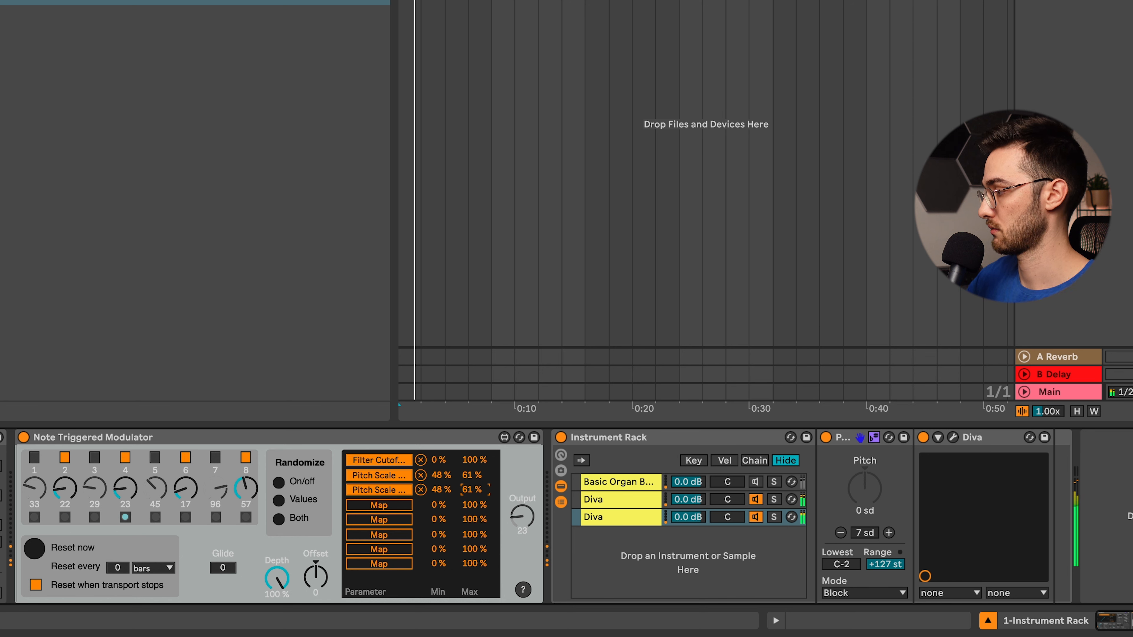
# - Turn the organ chain back on and rename the three rack chains Organ, Diva 1 and Diva 2
pyautogui.click(755, 482)
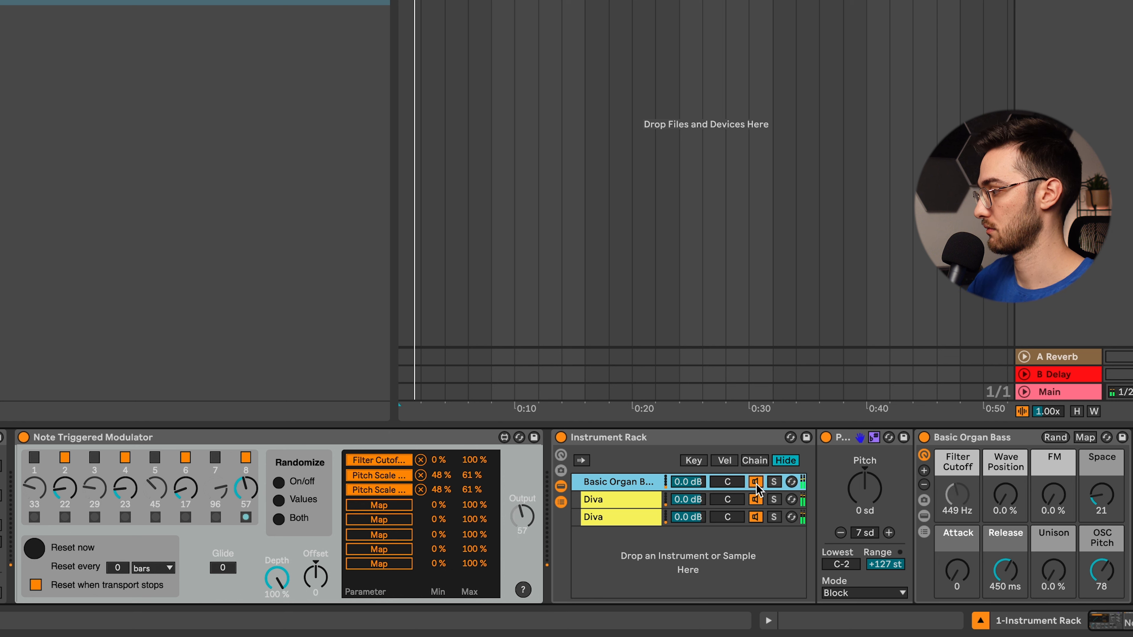
pyautogui.doubleClick(606, 484)
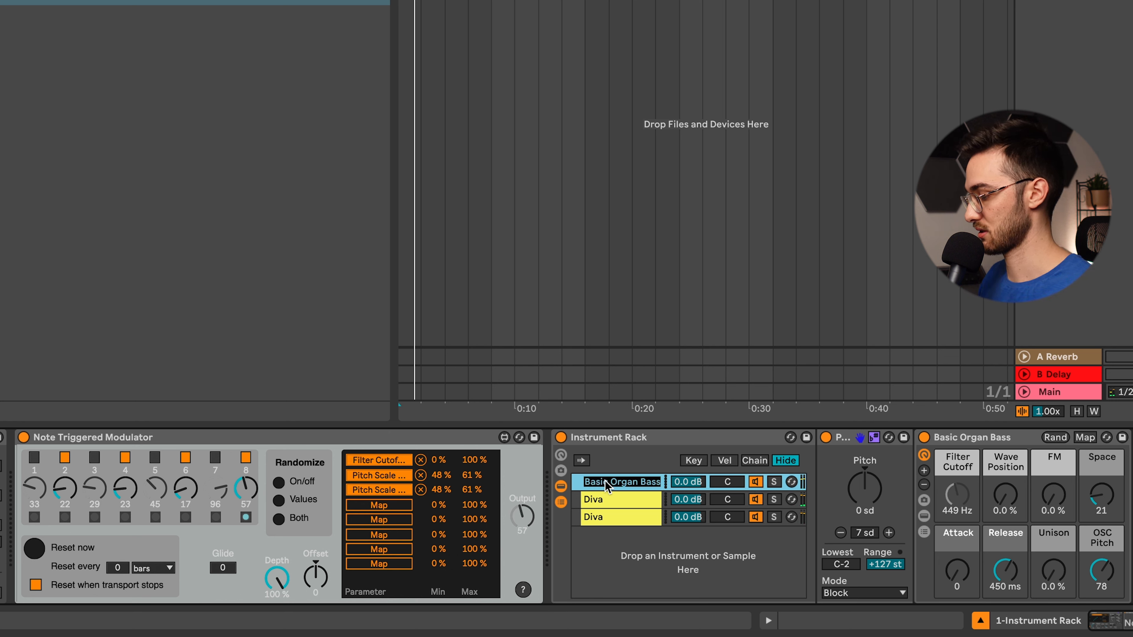
pyautogui.write('Organ')
pyautogui.click(599, 501)
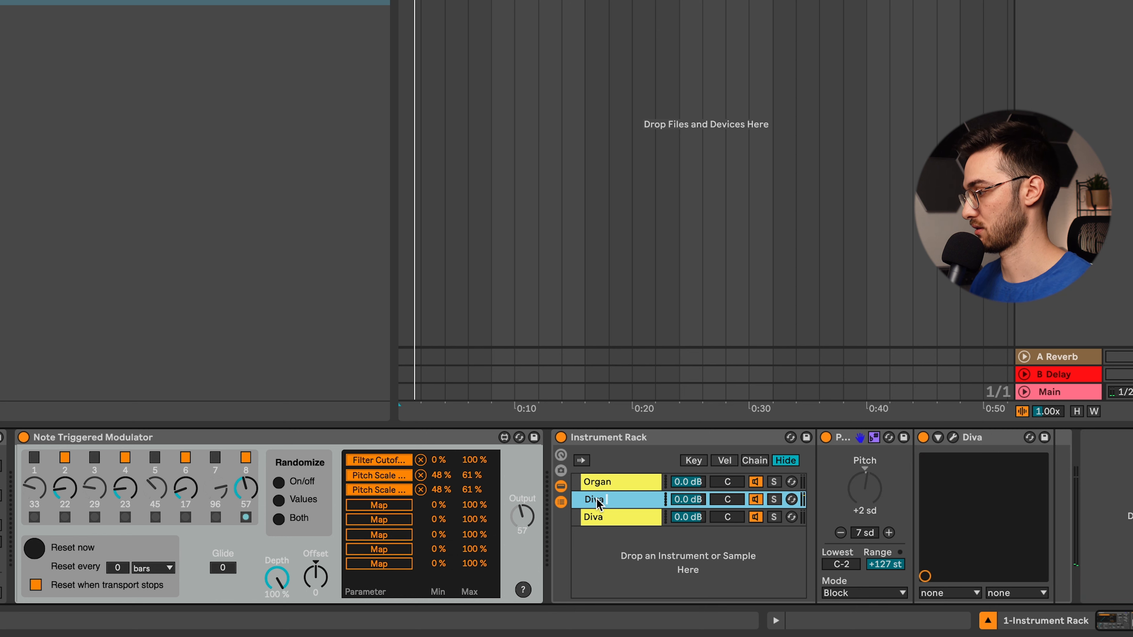
pyautogui.click(596, 517)
# - Set the Arpeggiator's rate to 1/16 and its style to Thumb UpDown
pyautogui.moveTo(62, 569); pyautogui.dragTo(61, 581)
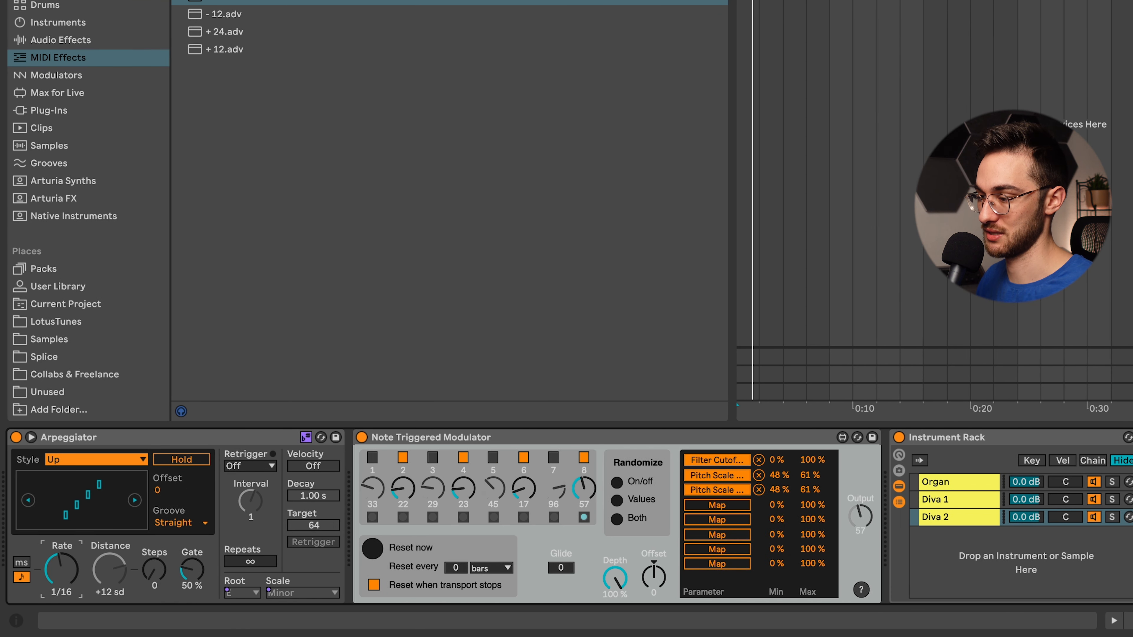
pyautogui.click(77, 464)
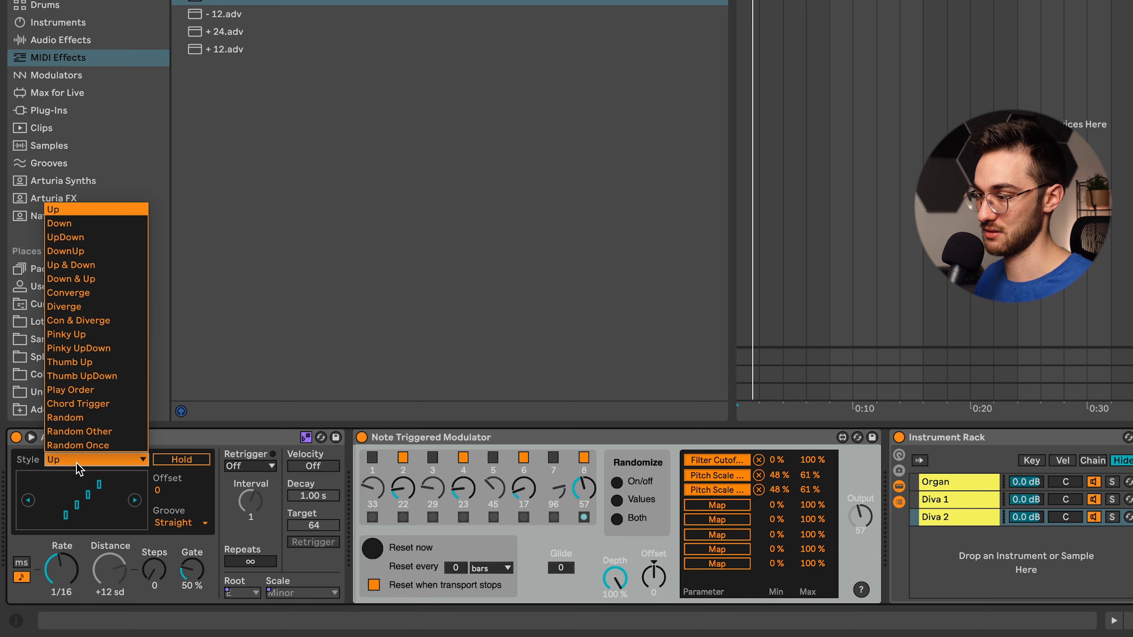
pyautogui.click(94, 376)
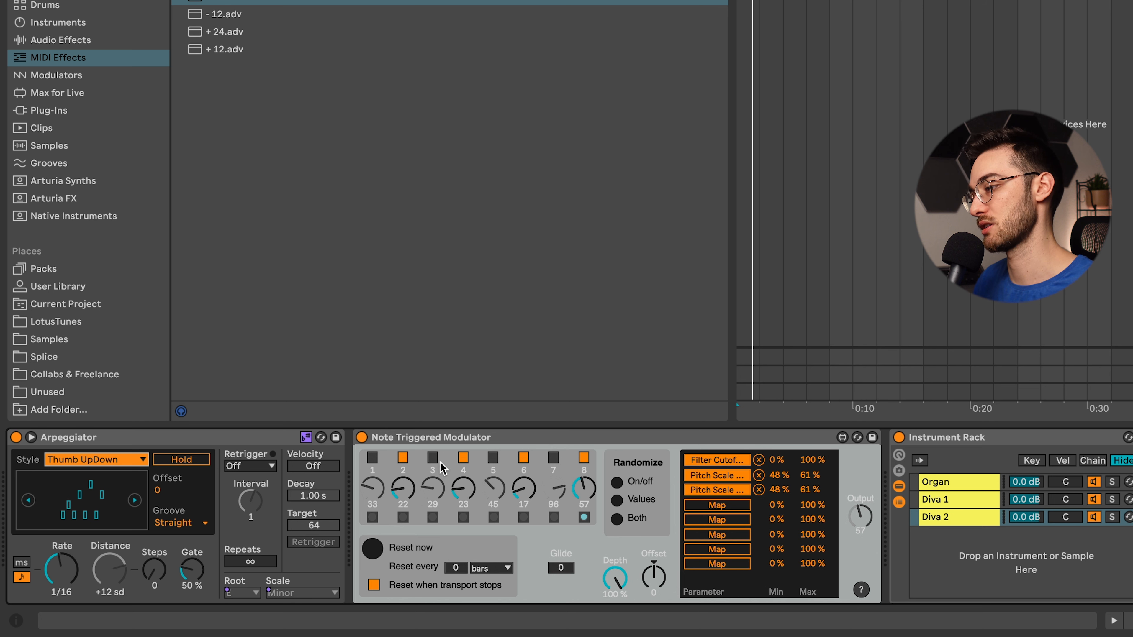
# - Turn on modulator steps 3, 5 and 7, turn off steps 2 and 4, and limit the Filter Cutoff mapping's maximum to 75 %
pyautogui.click(432, 457)
pyautogui.click(403, 457)
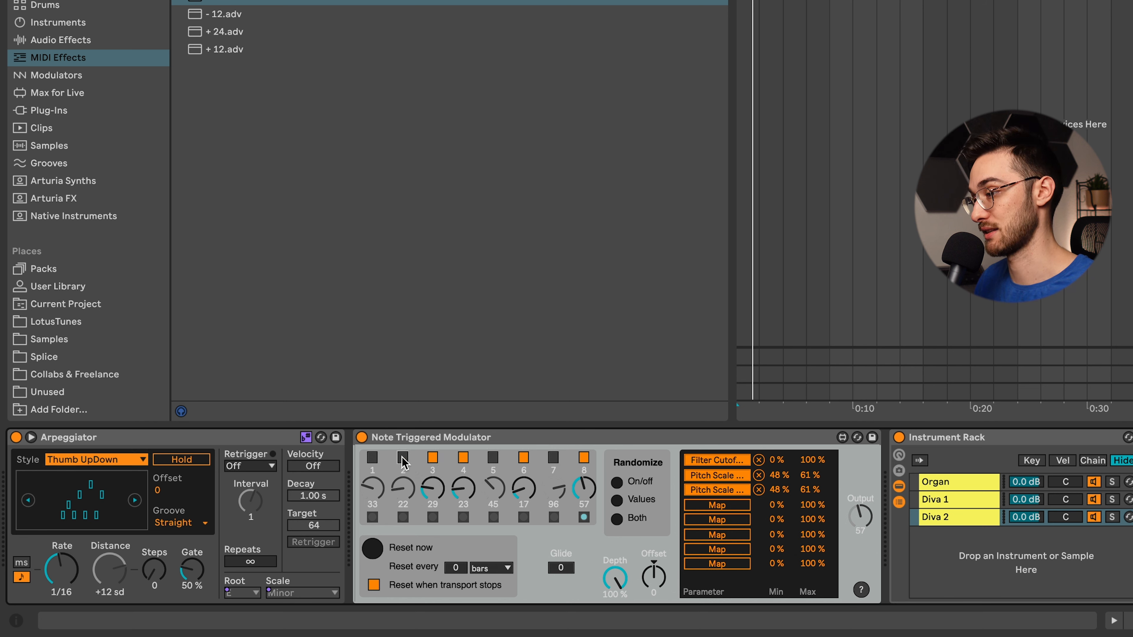
pyautogui.click(466, 458)
pyautogui.click(493, 457)
pyautogui.click(554, 457)
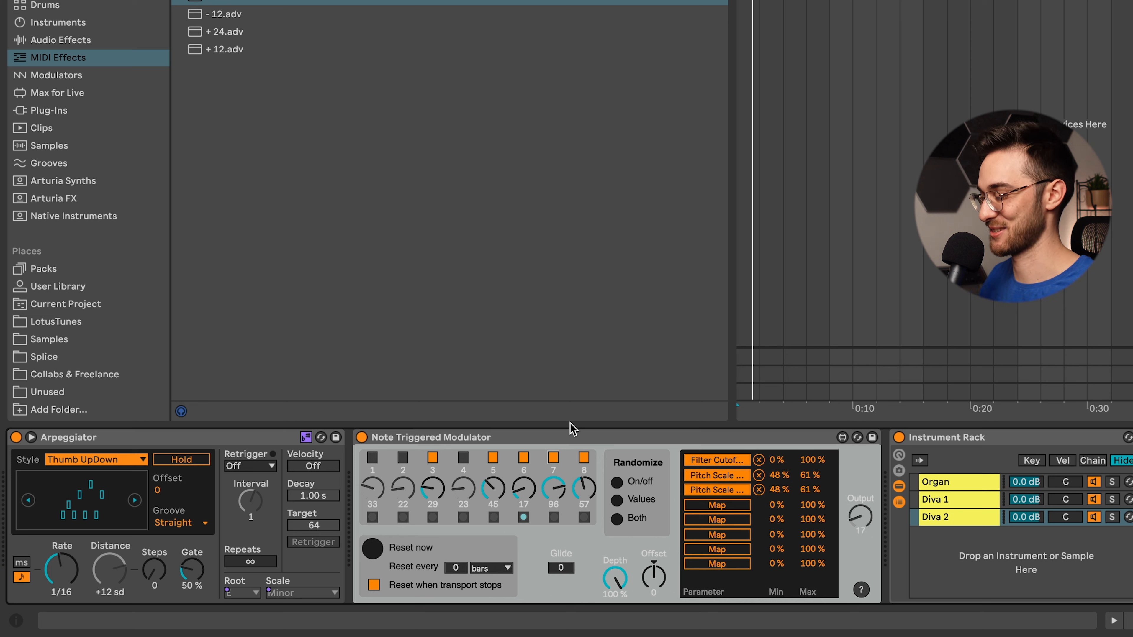
pyautogui.click(968, 483)
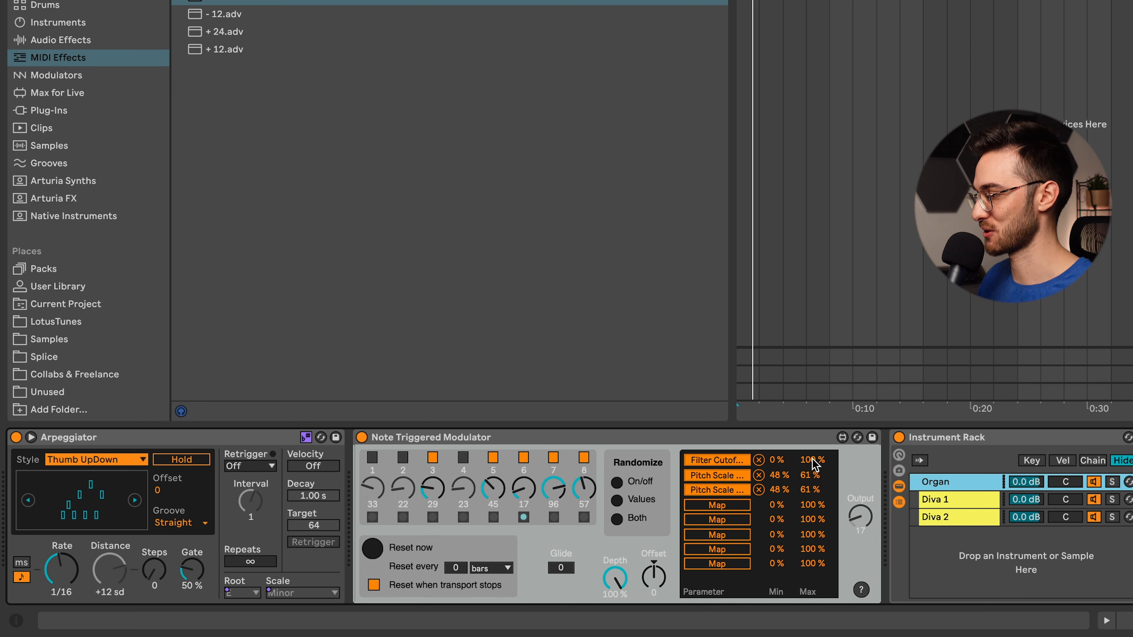
pyautogui.moveTo(812, 464); pyautogui.dragTo(813, 473)
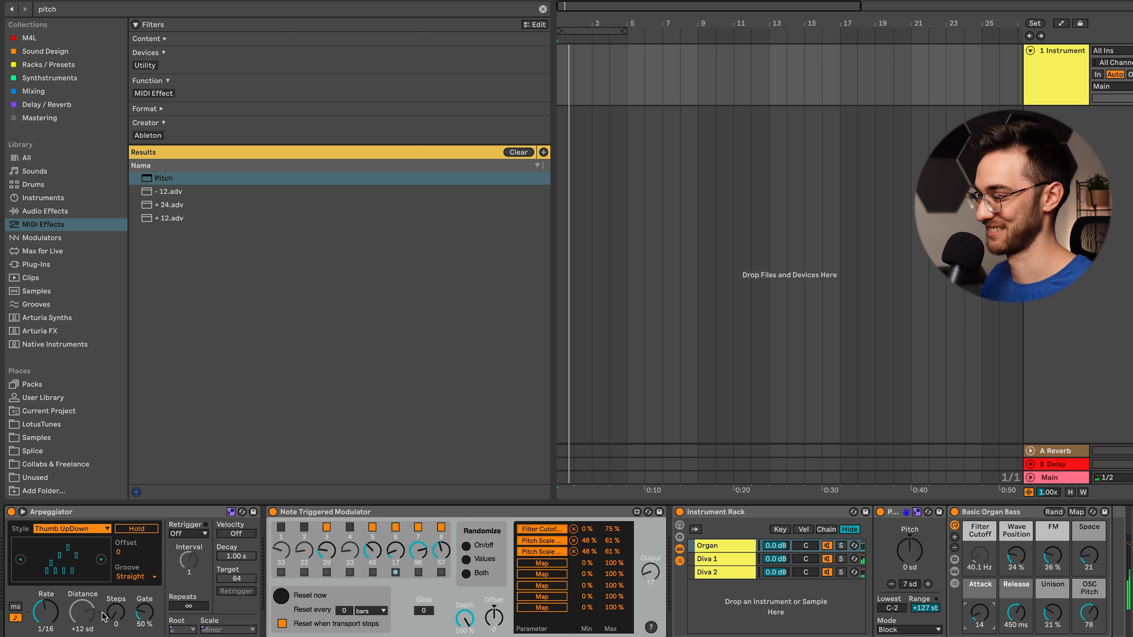
# - Try the Arpeggiator with a free rate of up to 334 ms, and return it to the tempo-synced rate
pyautogui.click(16, 608)
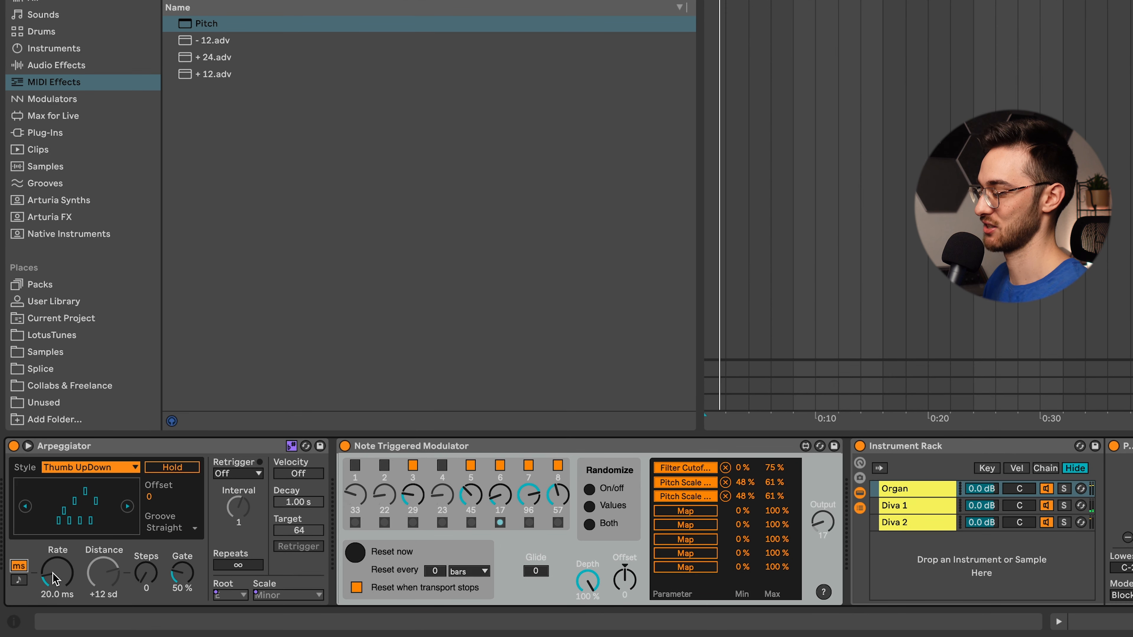
pyautogui.moveTo(54, 579)
pyautogui.mouseDown()
pyautogui.moveTo(54, 556)
pyautogui.moveTo(55, 589)
pyautogui.moveTo(54, 568)
pyautogui.mouseUp()
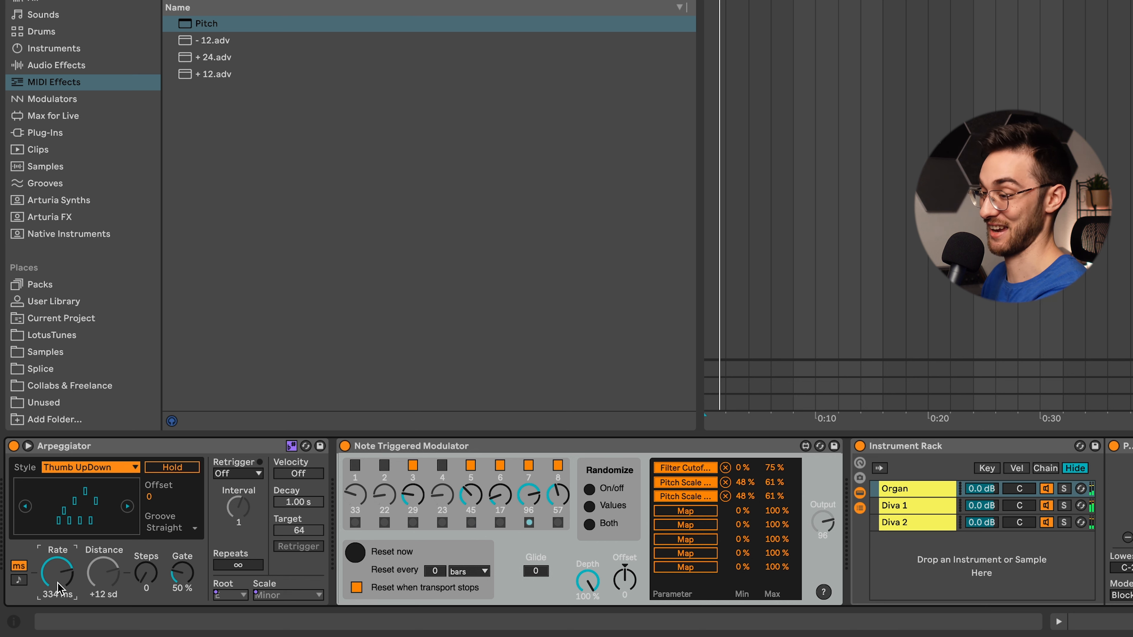
pyautogui.click(19, 580)
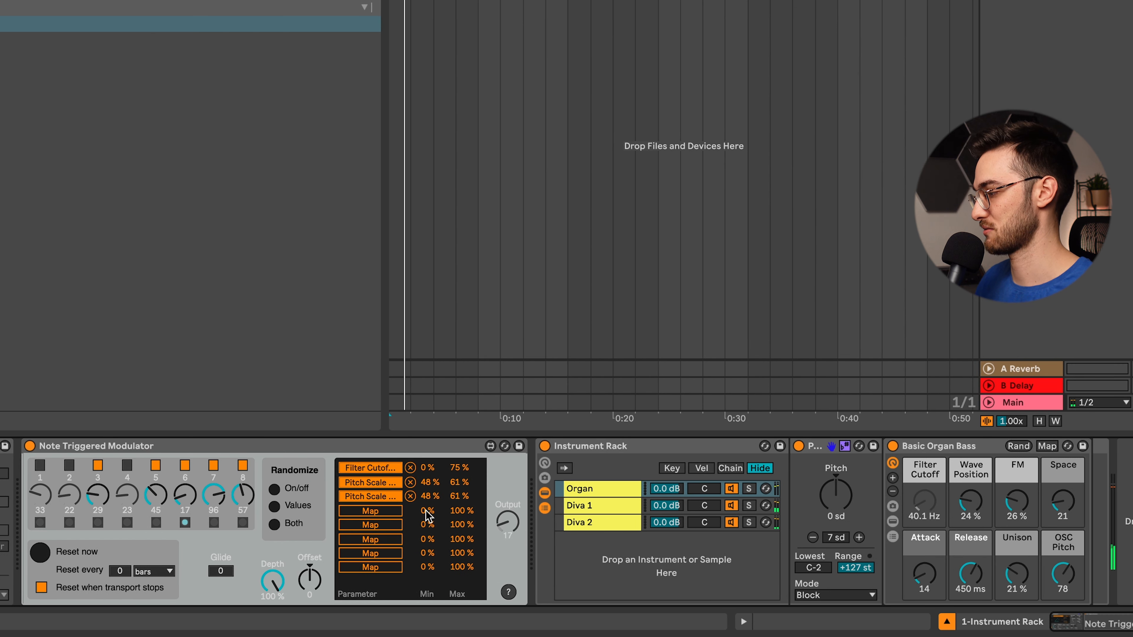
# - Map the modulator's fourth and fifth slots to the Release and Unison macros of the Basic Organ Bass
pyautogui.click(378, 513)
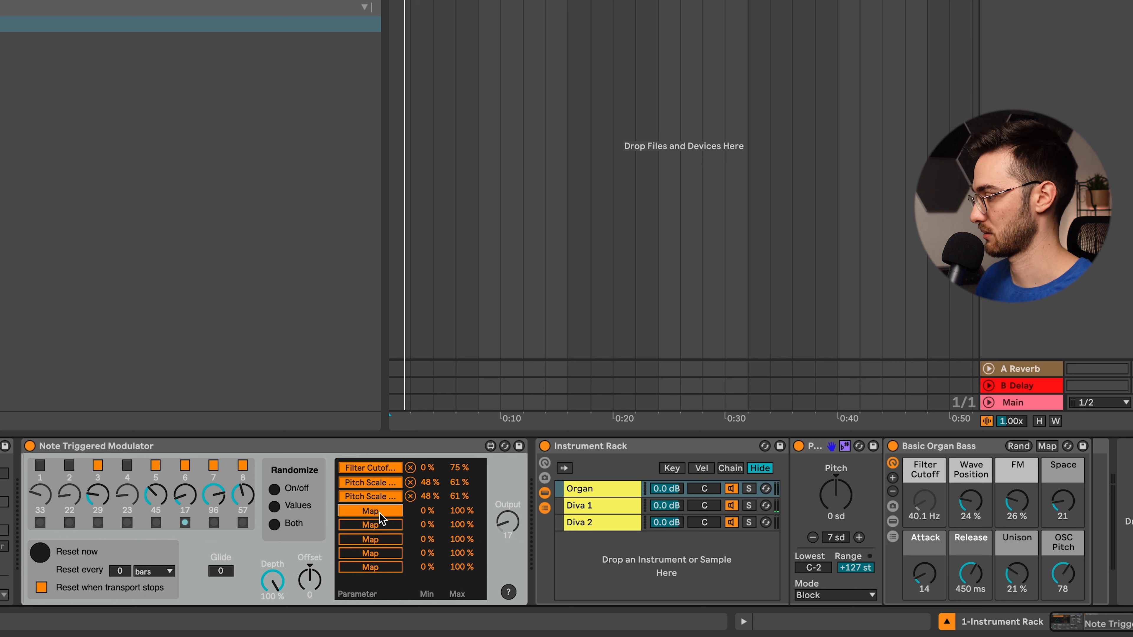
pyautogui.click(968, 577)
pyautogui.click(370, 525)
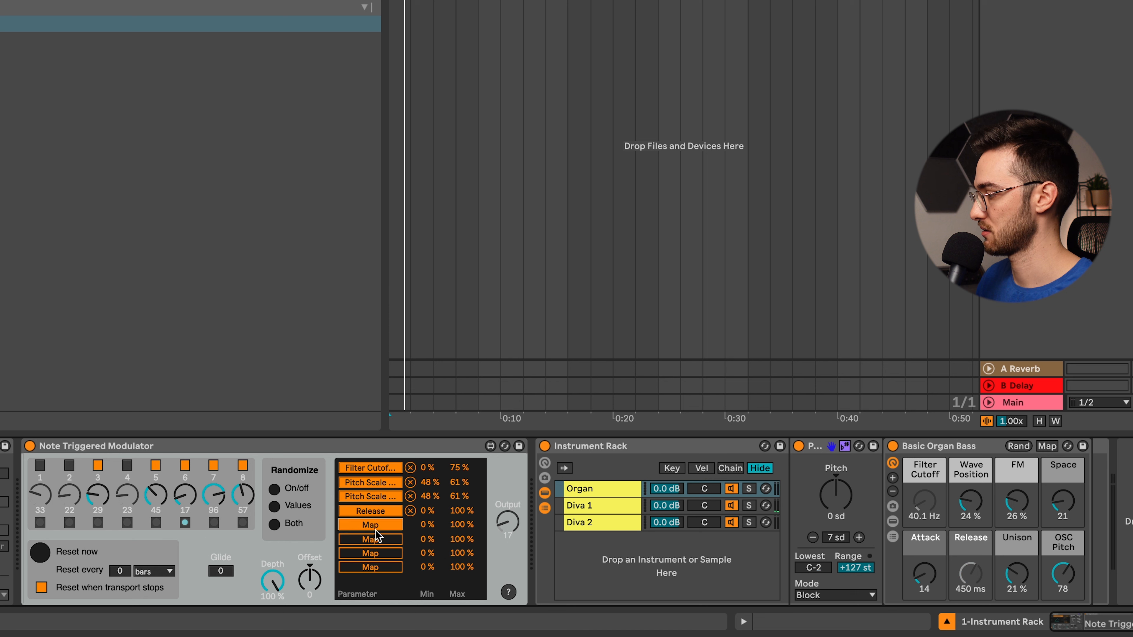
pyautogui.click(1022, 580)
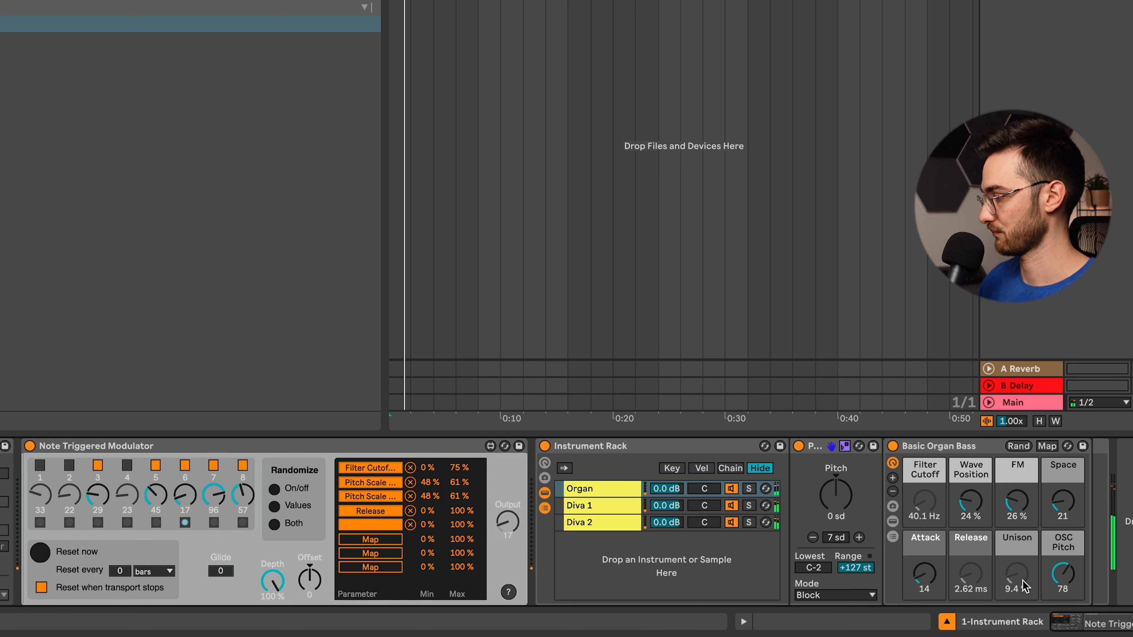
# - Configure the Diva on the Diva 1 chain to expose its VCF cutoff Frequency and an envelope Decay as device parameters
pyautogui.click(639, 506)
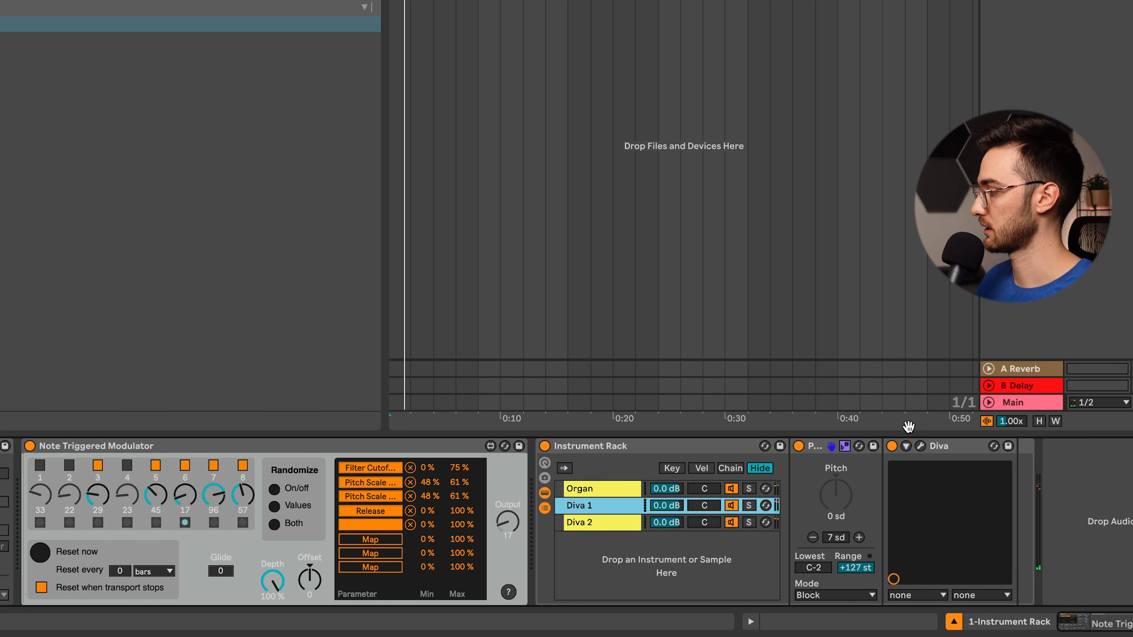
pyautogui.click(909, 448)
pyautogui.click(1042, 446)
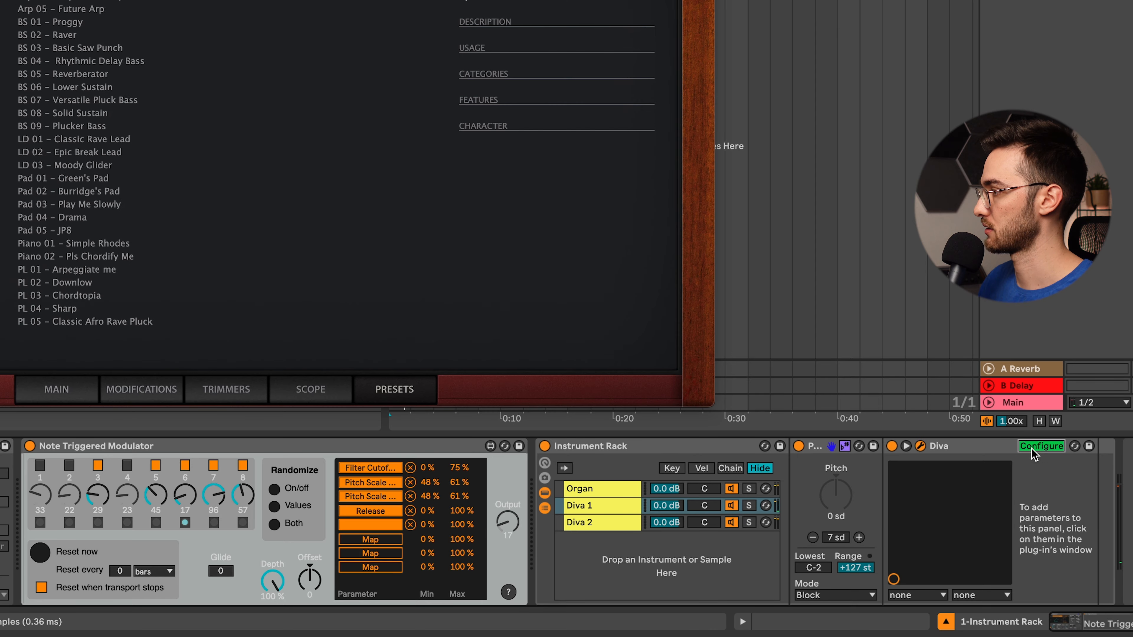
pyautogui.click(63, 393)
pyautogui.click(430, 186)
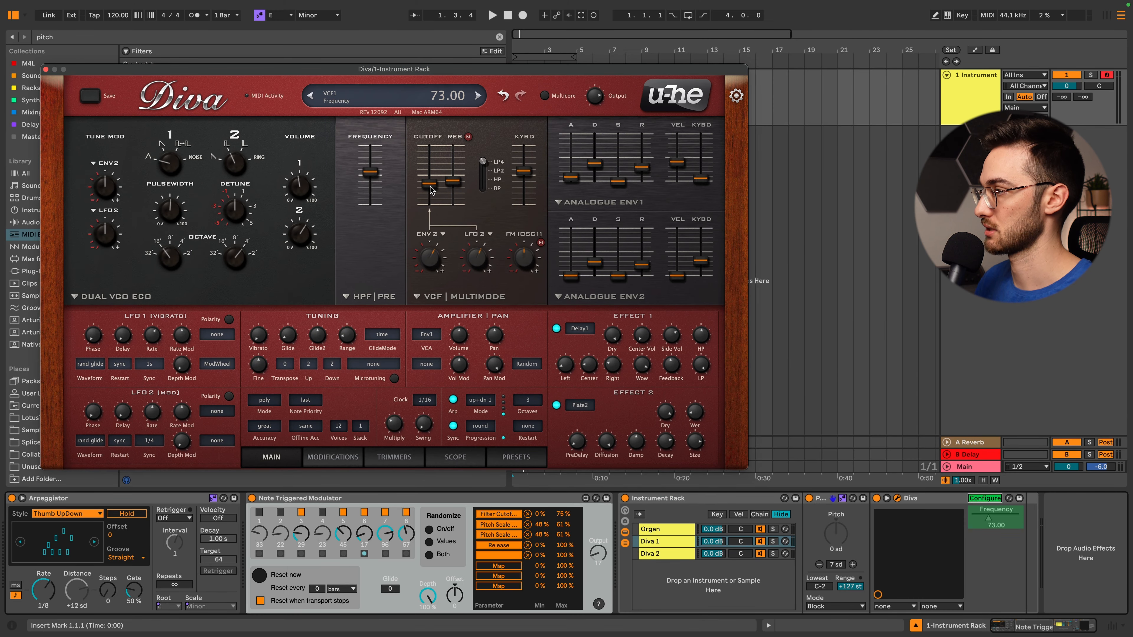
pyautogui.click(597, 169)
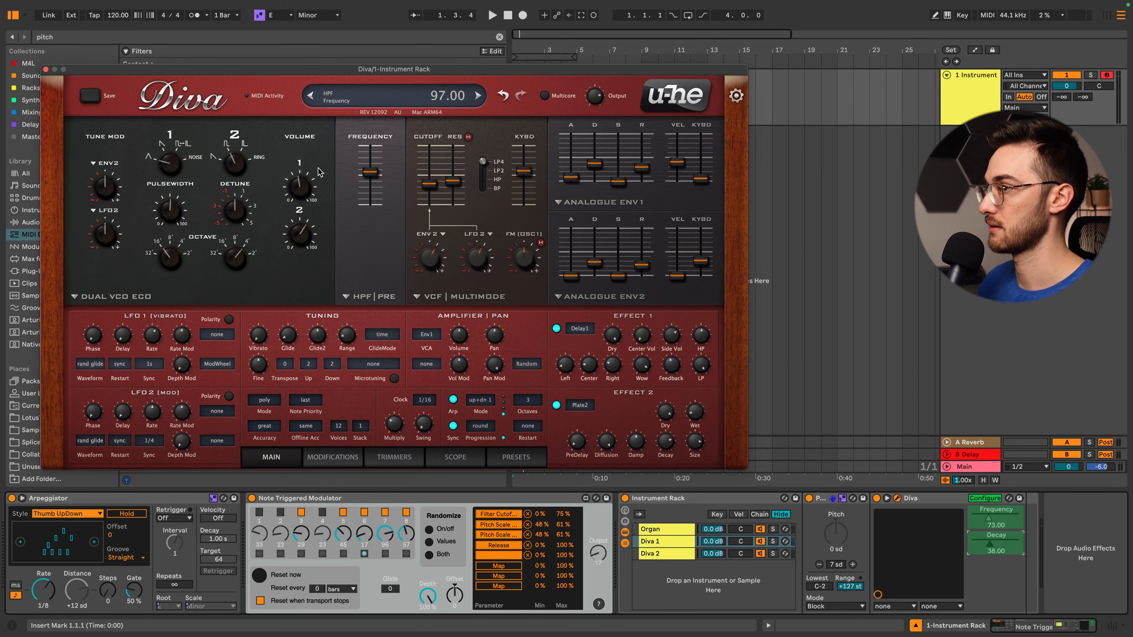
pyautogui.click(45, 69)
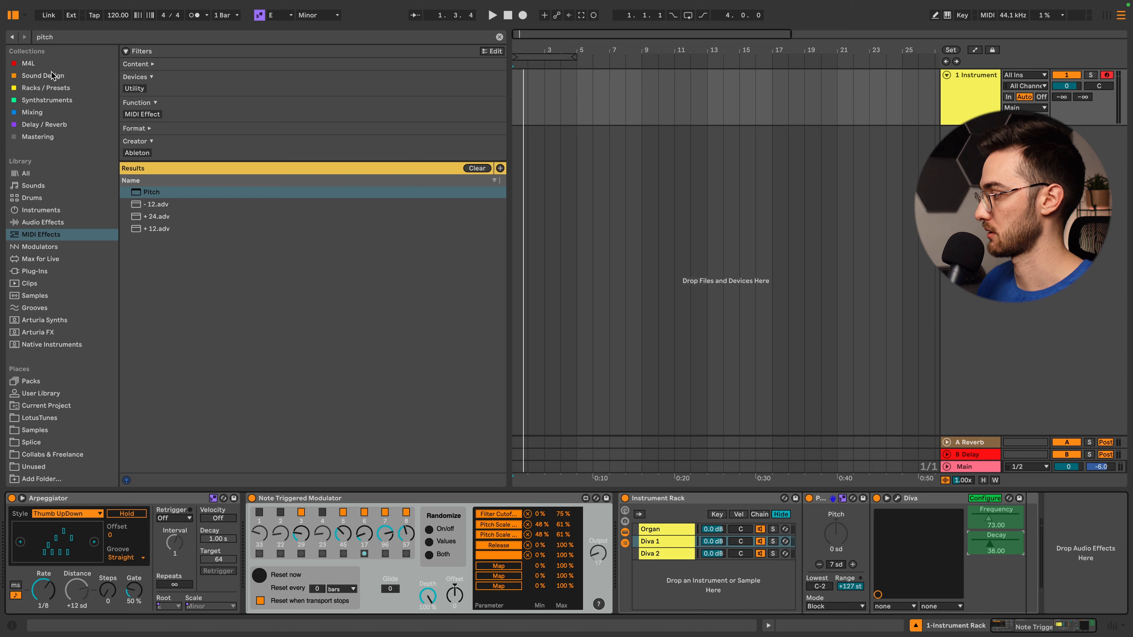
pyautogui.click(985, 498)
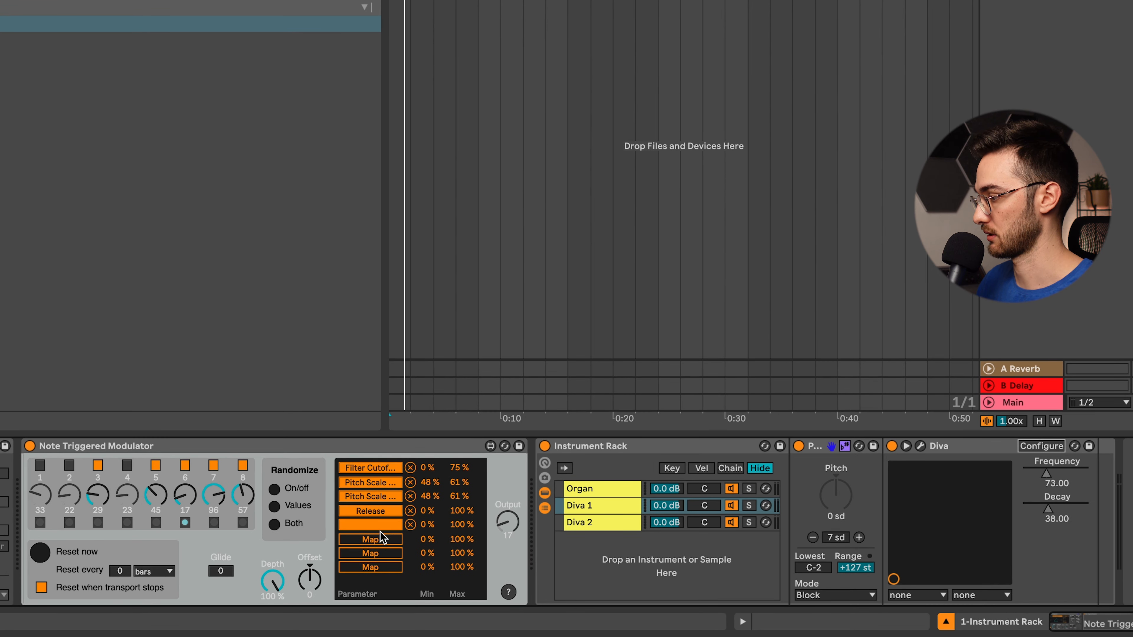
# - Map the modulator's sixth and seventh slots to Diva 1's Frequency and Decay, and limit both mappings' maximum to 58 %
pyautogui.click(381, 538)
pyautogui.click(1050, 474)
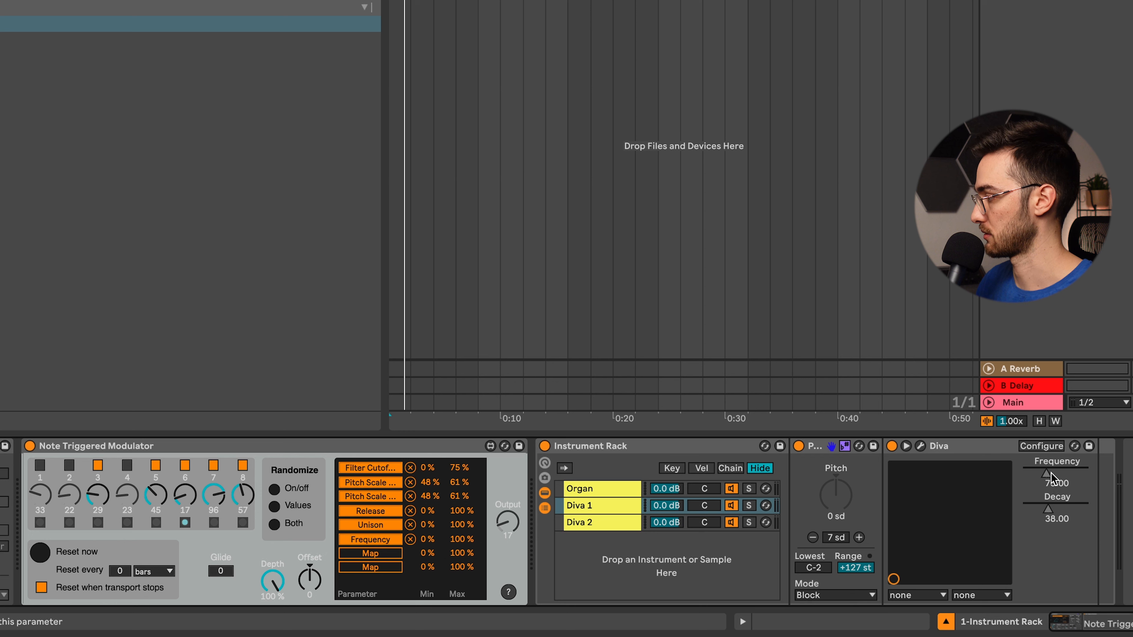
pyautogui.click(371, 553)
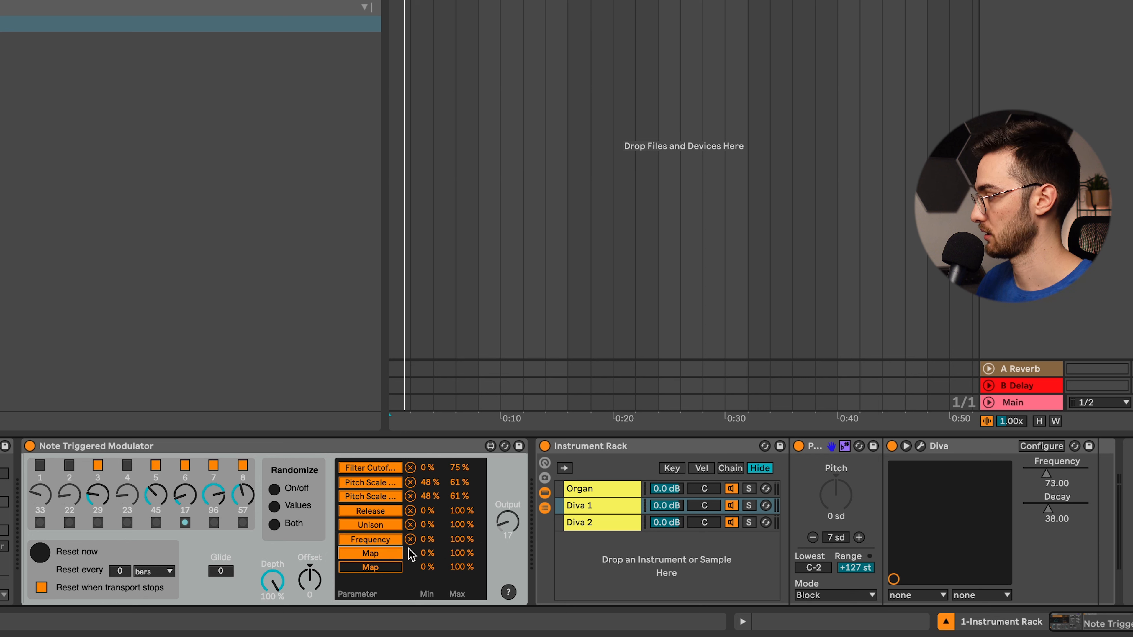
pyautogui.click(1053, 506)
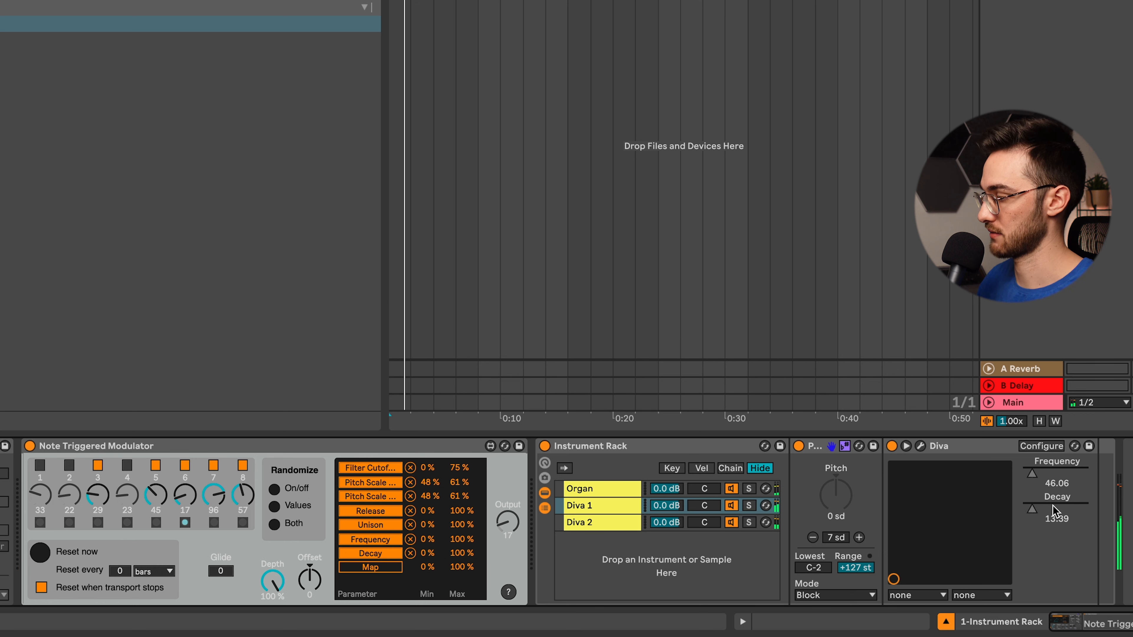
pyautogui.moveTo(460, 539); pyautogui.dragTo(460, 573)
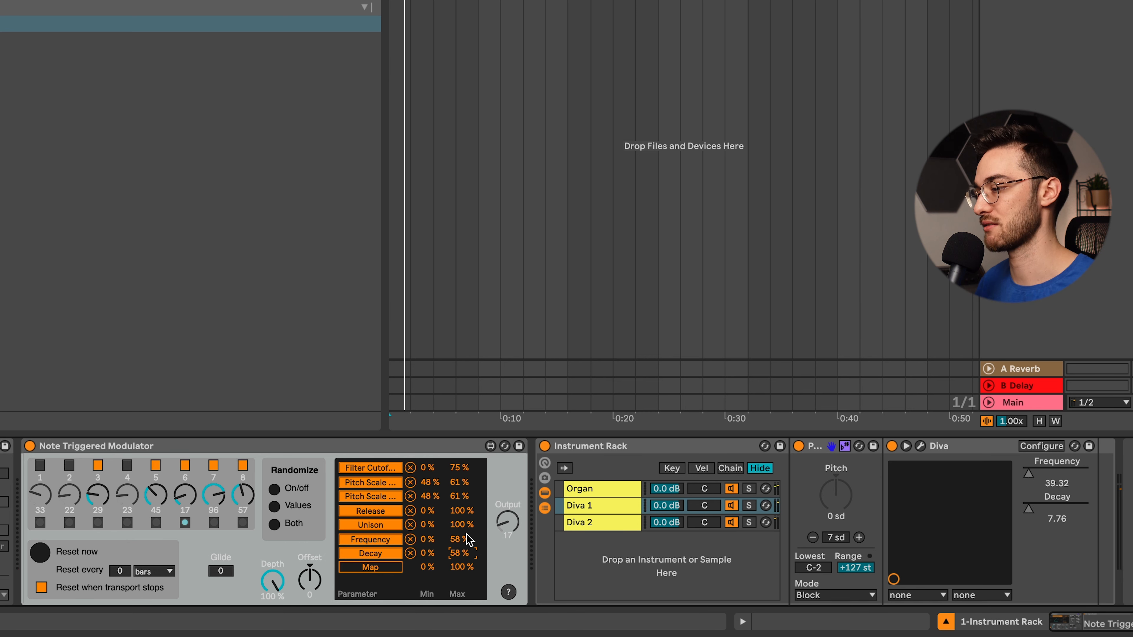
# - Compare the arpeggio with Note Triggered Modulator bypassed and active, and review the modulated devices on the Organ, Diva 1 and Diva 2 chains
pyautogui.click(30, 445)
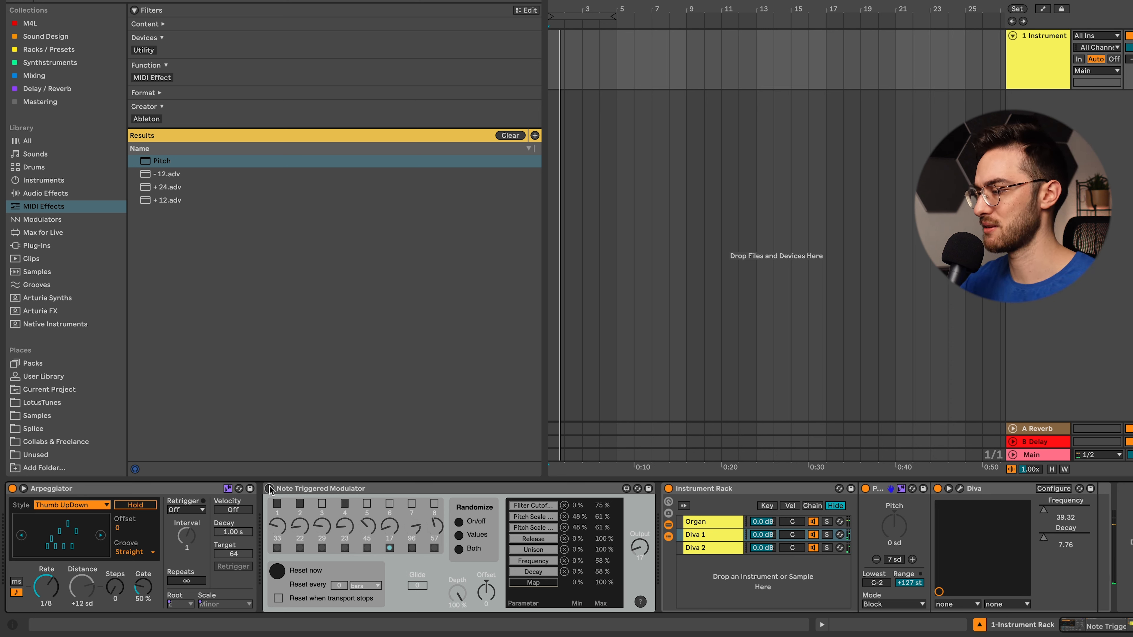
pyautogui.click(270, 489)
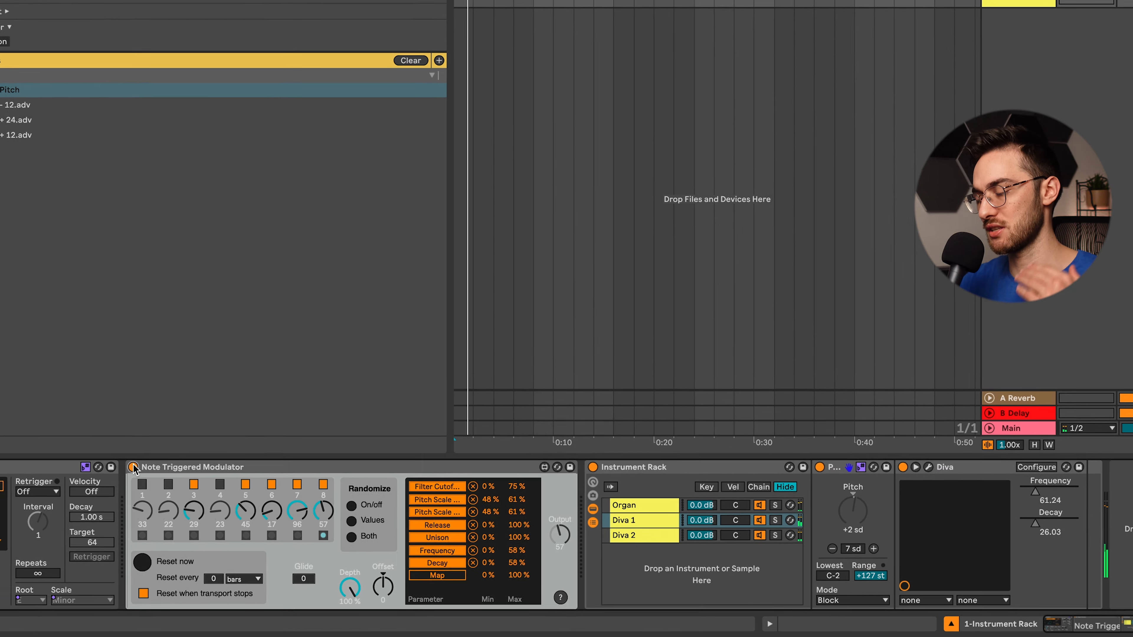
pyautogui.click(576, 495)
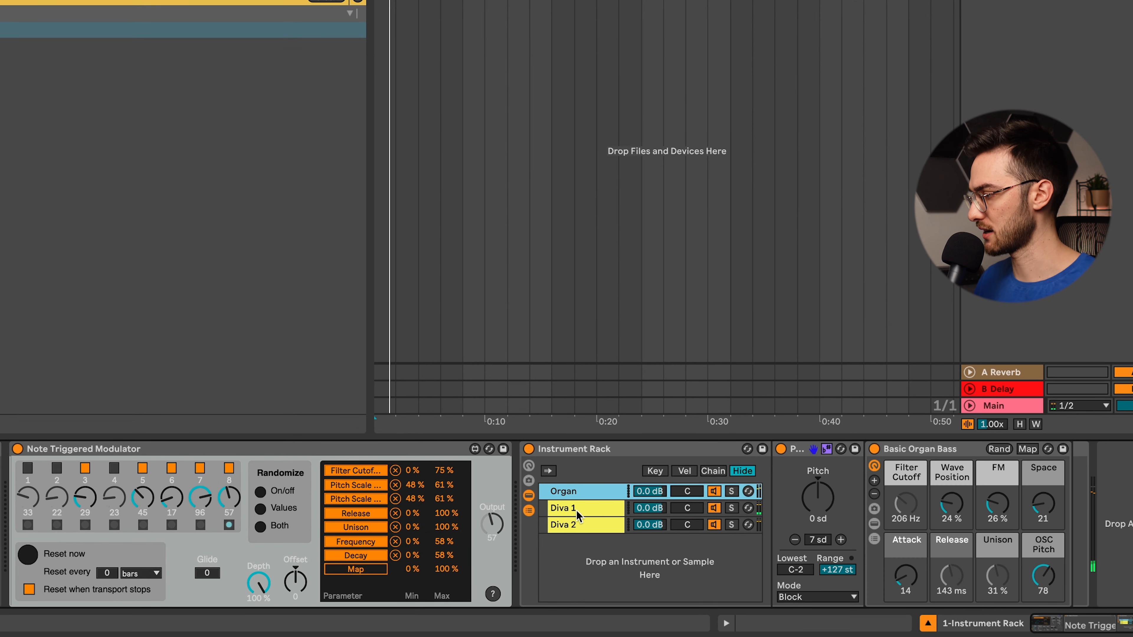
pyautogui.click(576, 511)
pyautogui.click(577, 526)
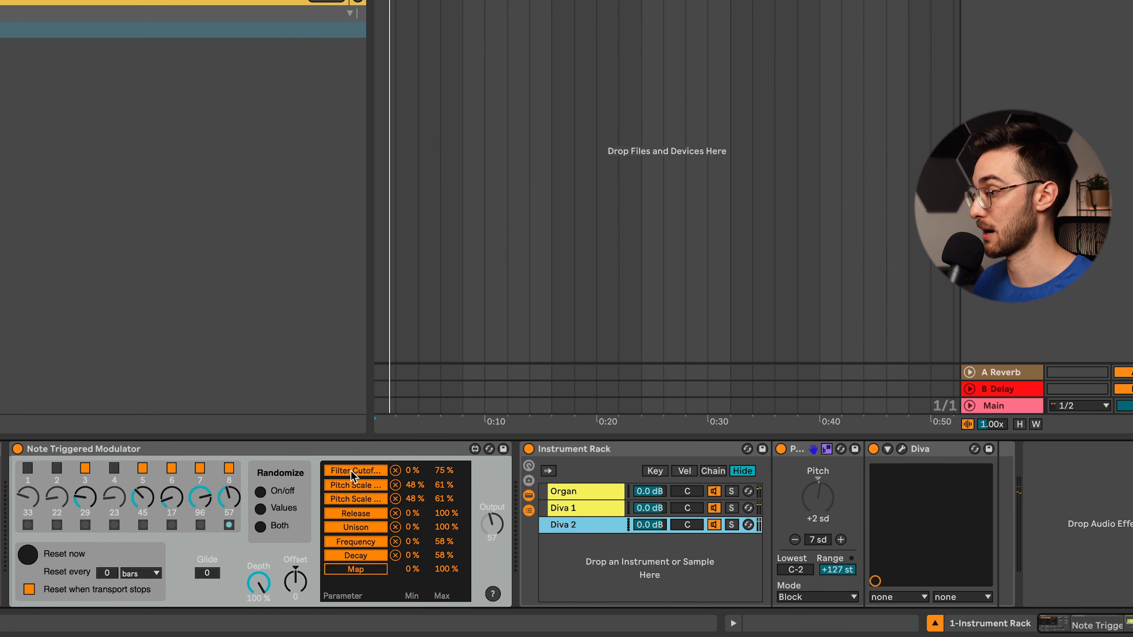
pyautogui.click(568, 493)
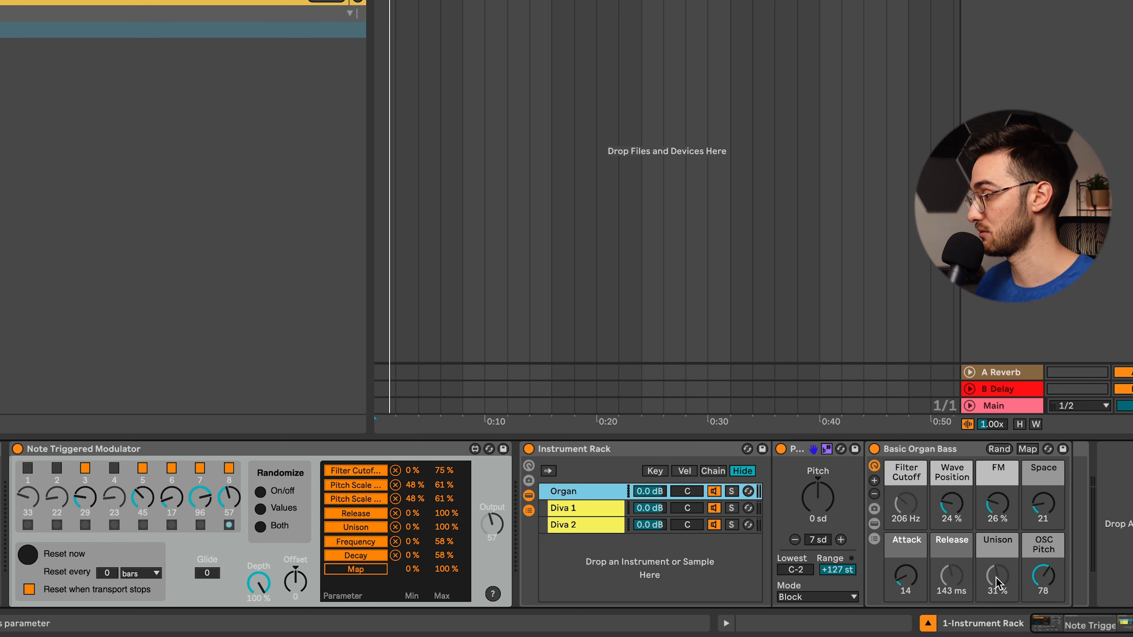
pyautogui.click(591, 524)
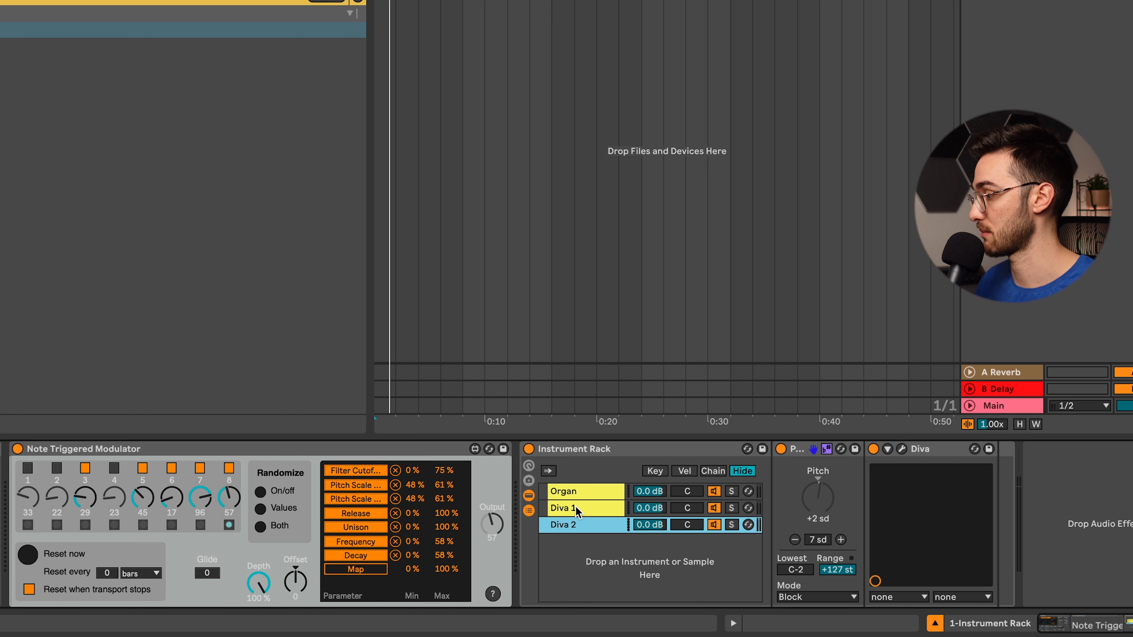
pyautogui.click(576, 511)
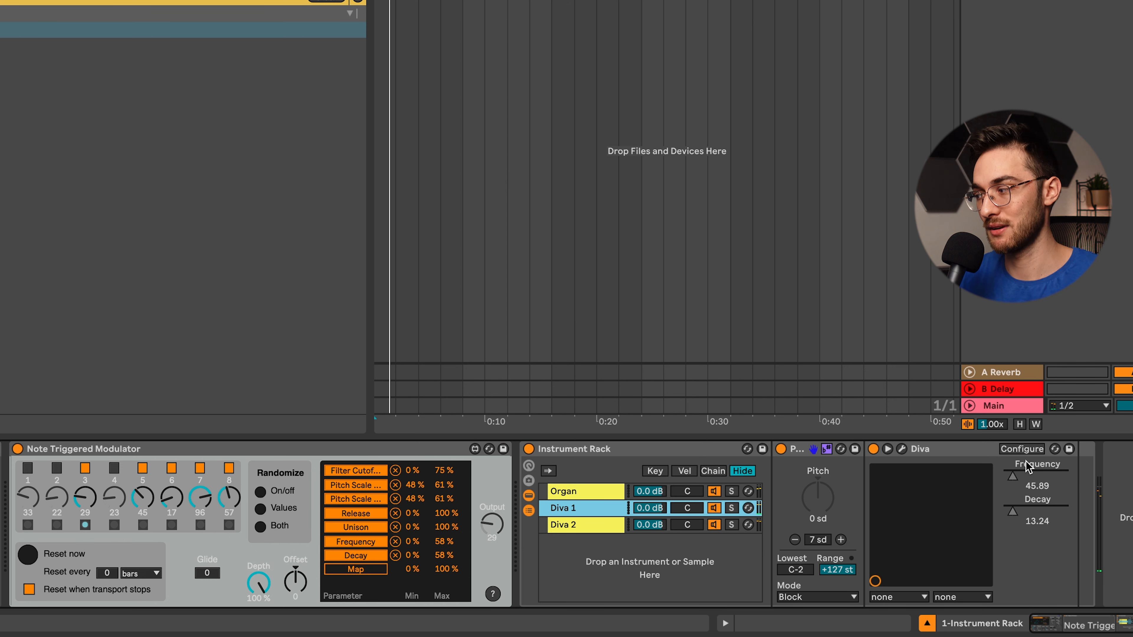
# - Bypass and re-enable Note Triggered Modulator for another listening comparison, and check the Diva 2 and Diva 1 chains
pyautogui.click(18, 449)
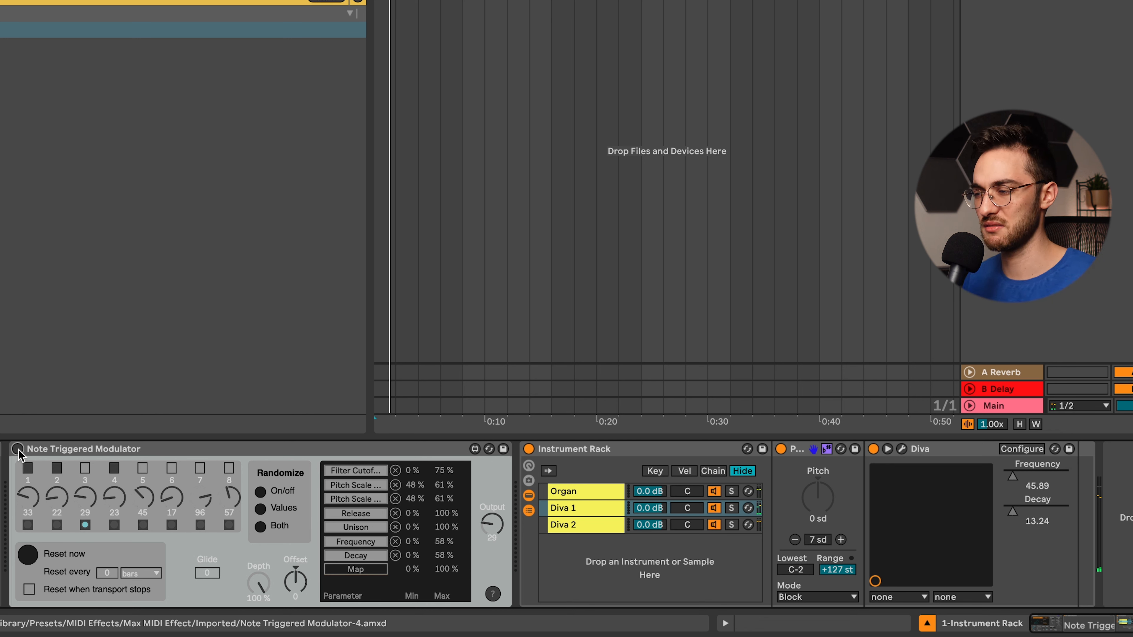
pyautogui.click(18, 449)
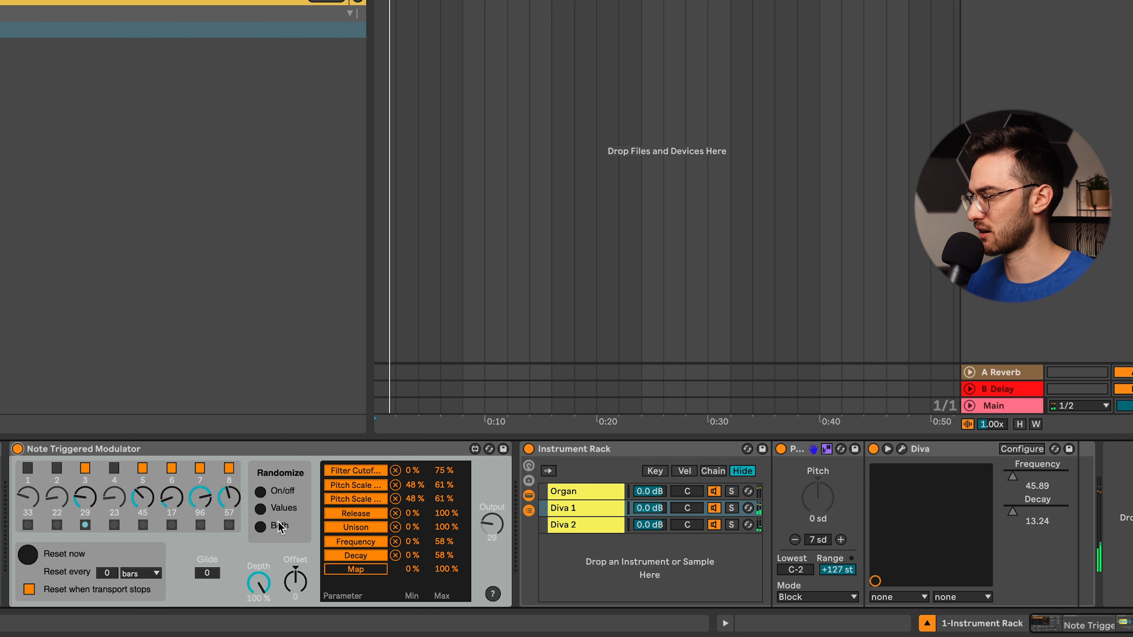
pyautogui.click(554, 534)
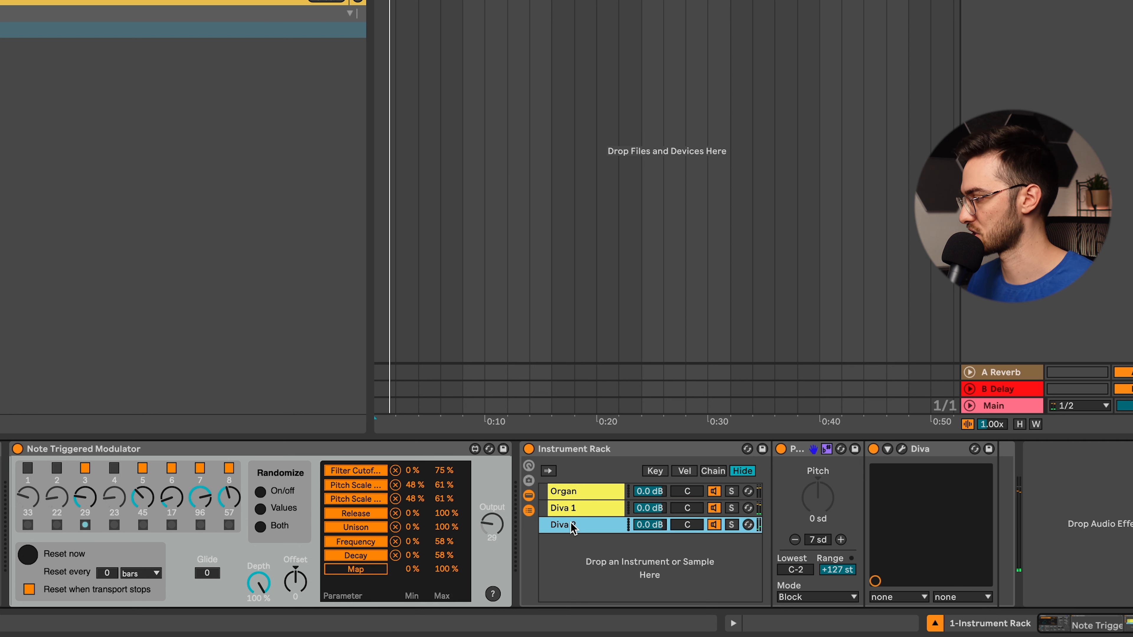
pyautogui.click(573, 513)
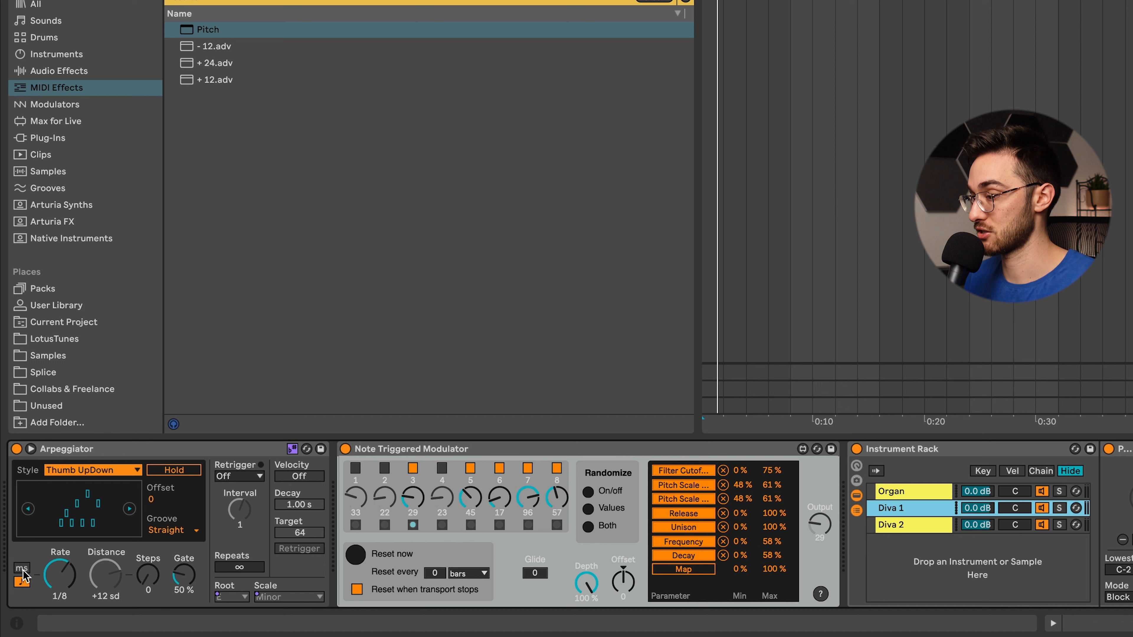
# - Try the Arpeggiator with a free rate of 112 ms, and return it to the tempo-synced rate
pyautogui.click(21, 568)
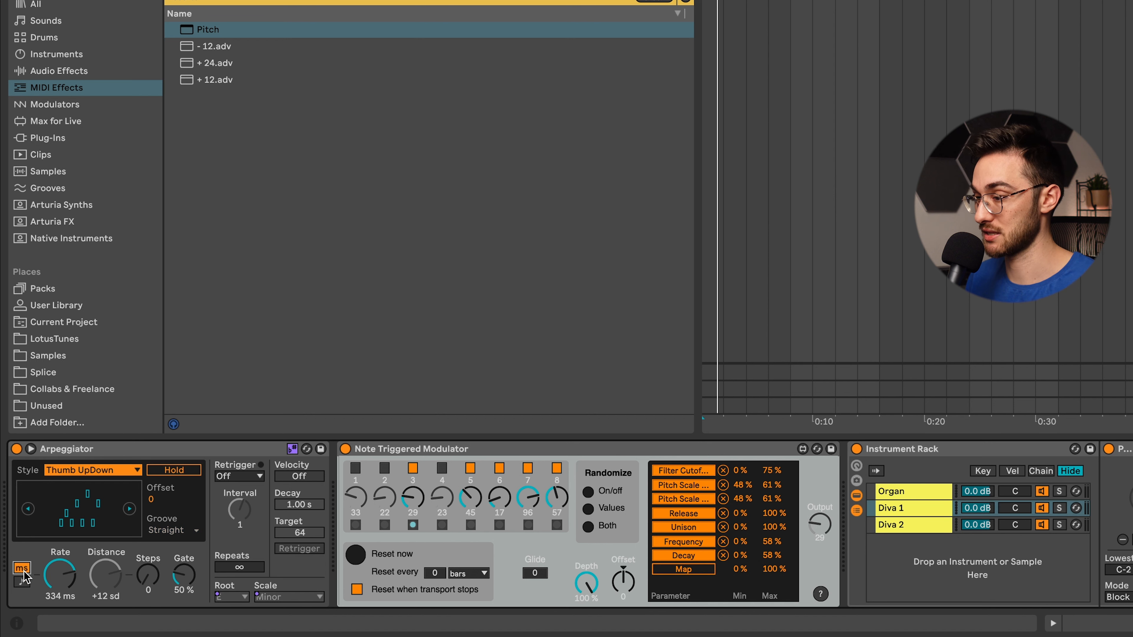
pyautogui.moveTo(60, 580)
pyautogui.mouseDown()
pyautogui.moveTo(60, 591)
pyautogui.moveTo(62, 574)
pyautogui.mouseUp()
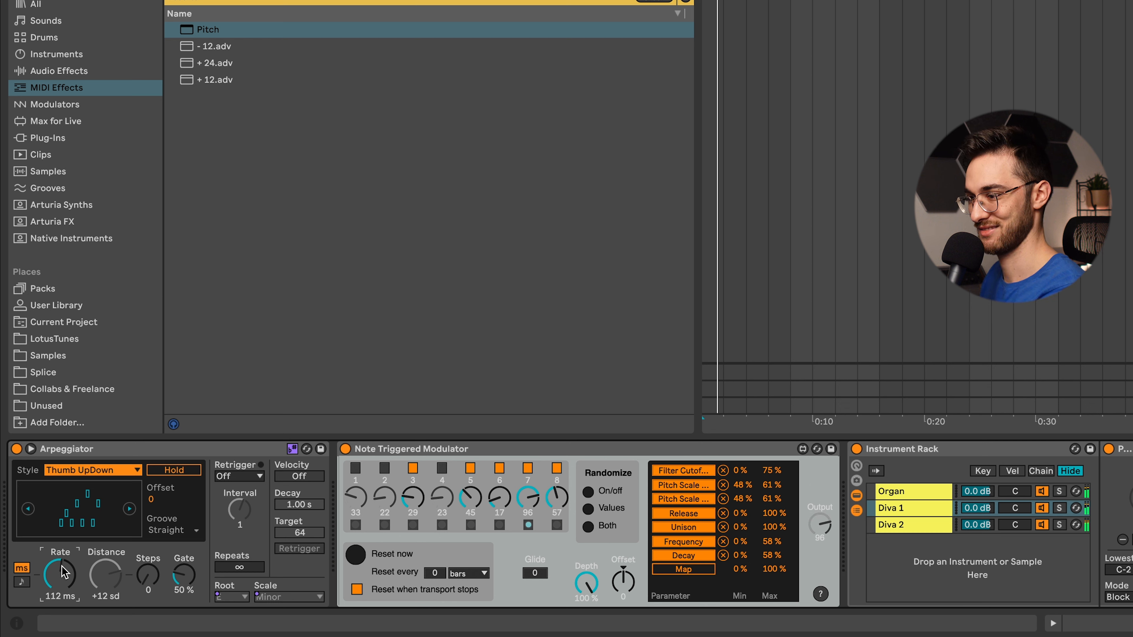
pyautogui.click(21, 583)
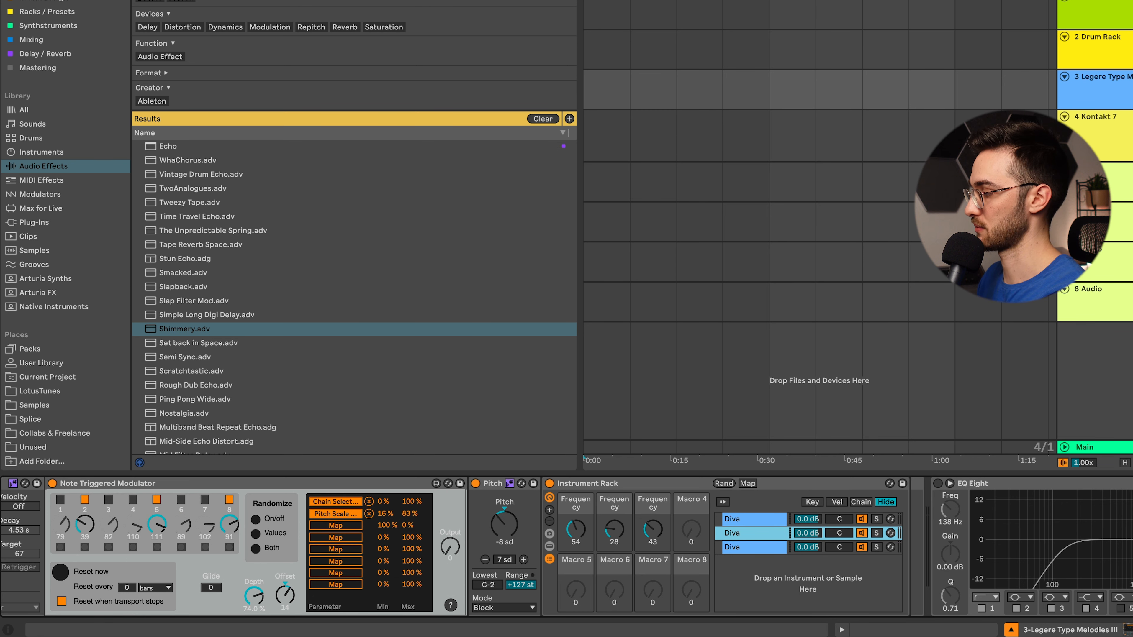
# - Examine the Arpeggiator, Note Triggered Modulator, Pitch and three-chain Diva rack on the Legere Type Melodies III track while playing it
pyautogui.hscroll(-5, 567, 547)
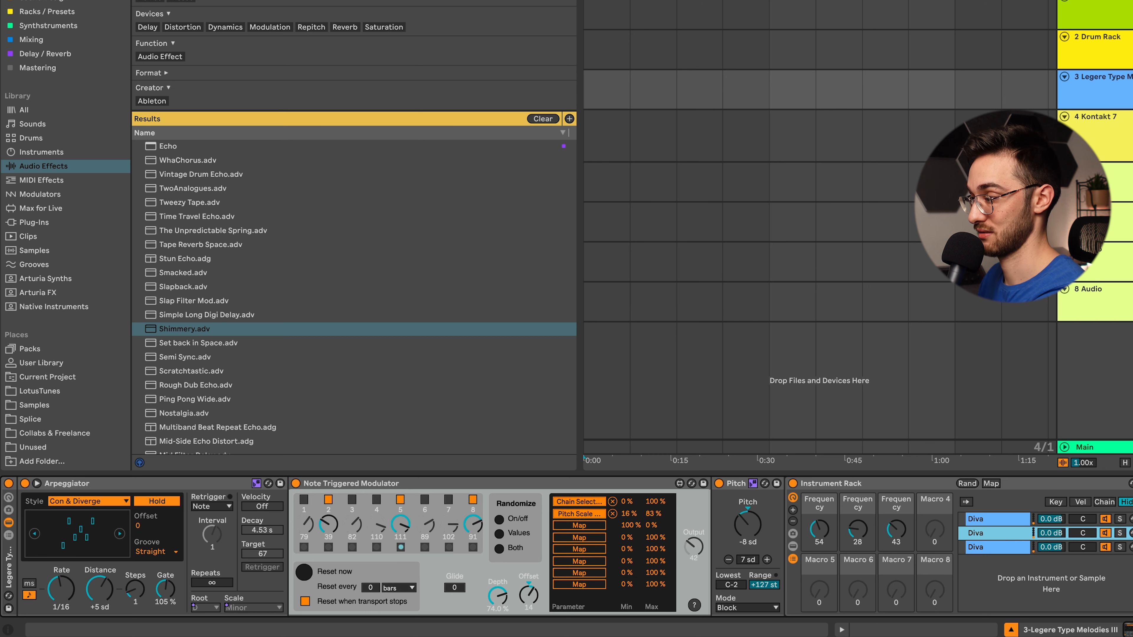
pyautogui.hscroll(1, 567, 546)
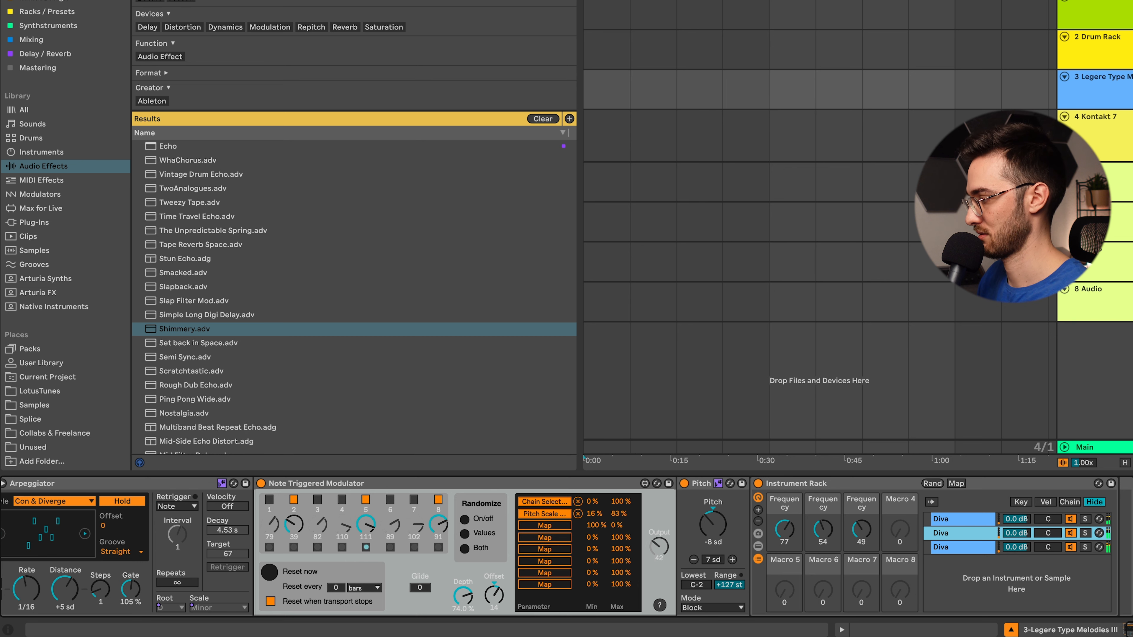
pyautogui.hscroll(-2, 567, 546)
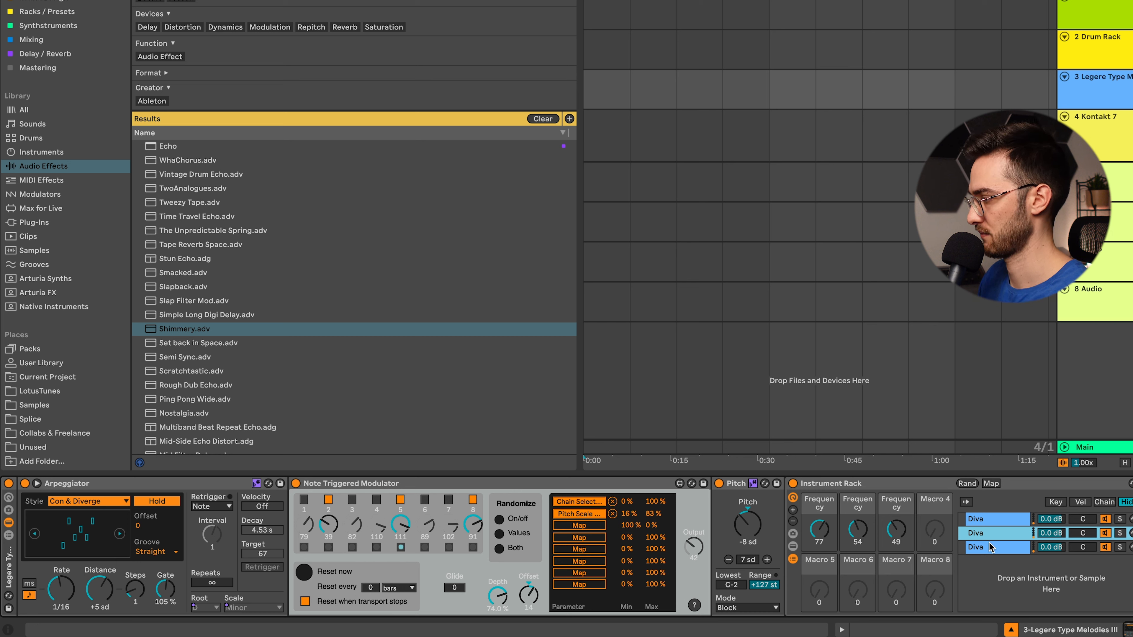
pyautogui.click(990, 518)
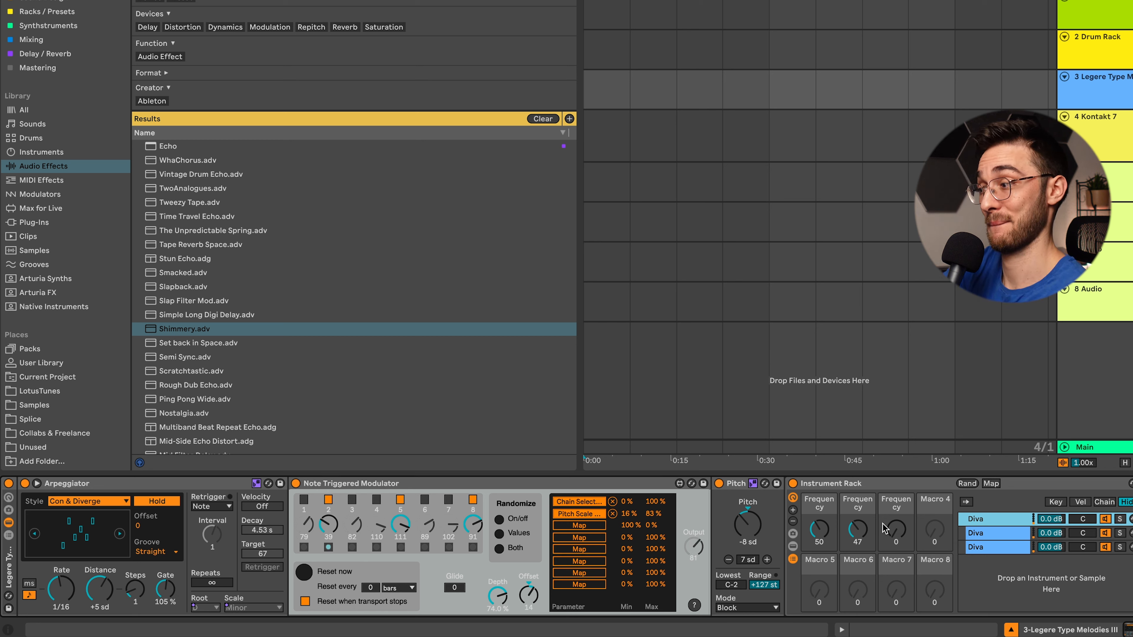
pyautogui.moveTo(883, 524); pyautogui.dragTo(883, 524)
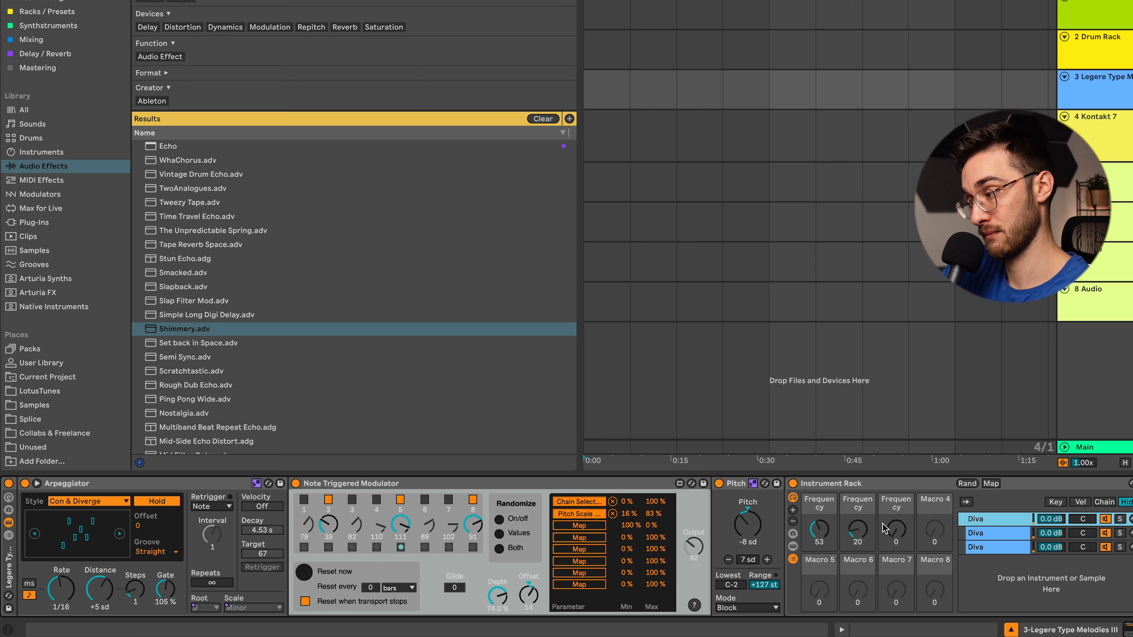
pyautogui.press('space')
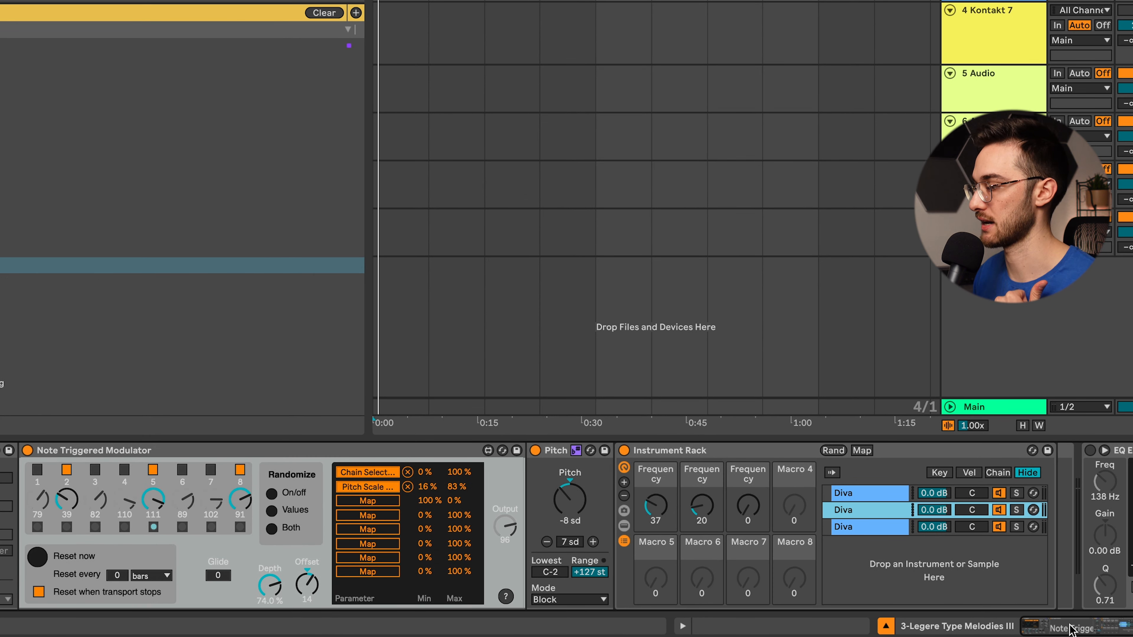
# - Show the Instrument Rack's chain selector zones and remove the fades from all three Diva chains across the 0–127 range
pyautogui.moveTo(1066, 626); pyautogui.dragTo(1082, 626)
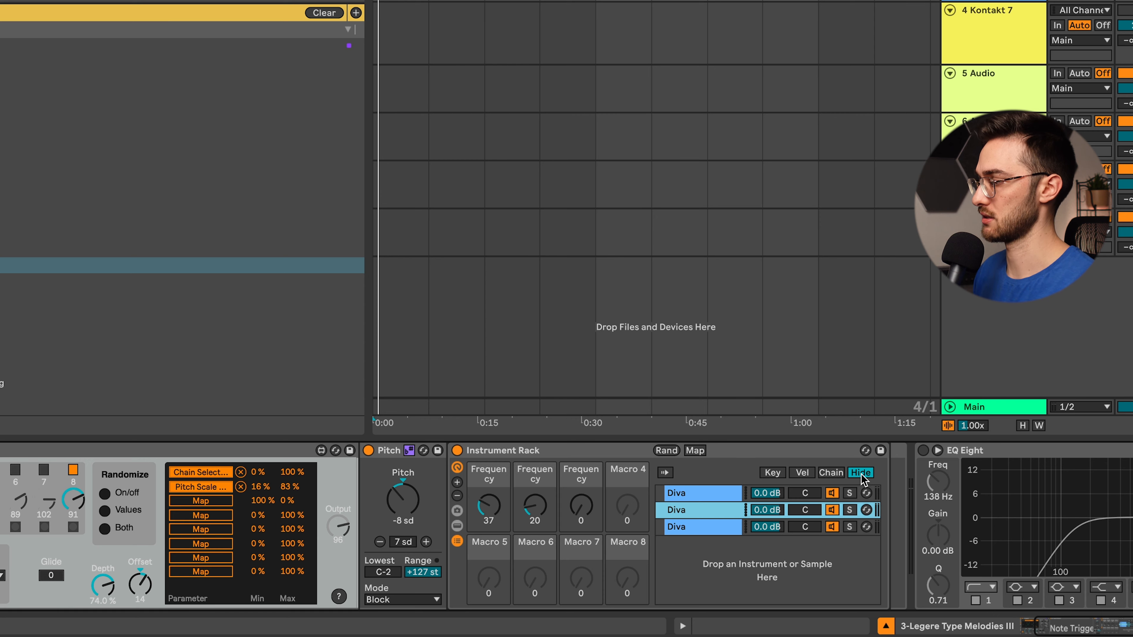
pyautogui.click(834, 475)
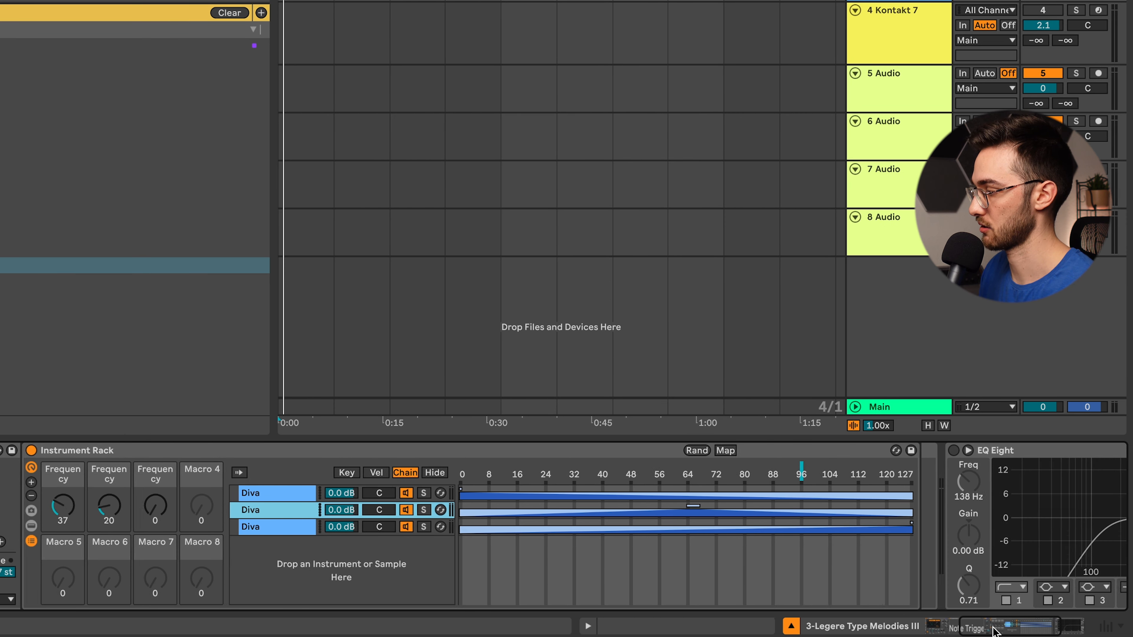
pyautogui.moveTo(994, 627); pyautogui.dragTo(999, 629)
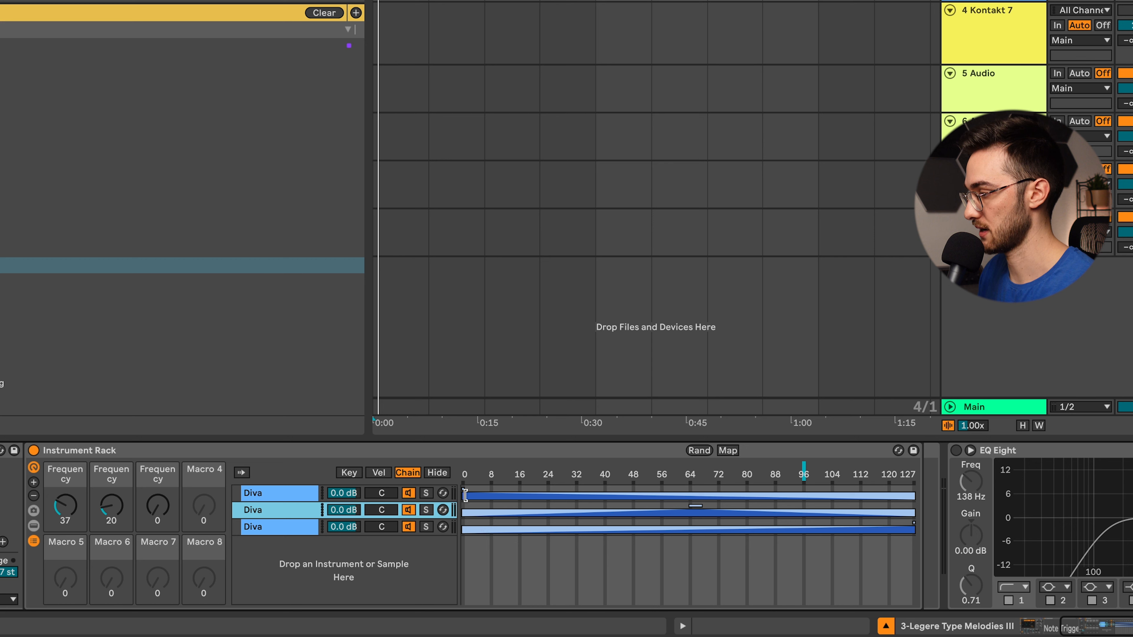
pyautogui.moveTo(465, 486); pyautogui.dragTo(905, 504)
pyautogui.click(702, 506)
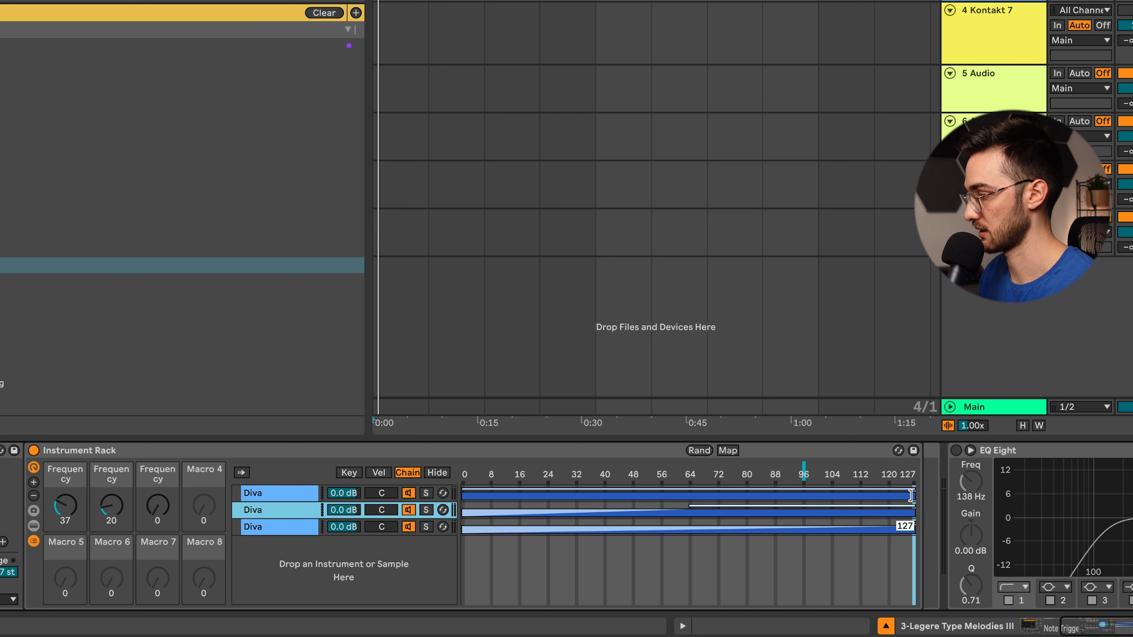
pyautogui.moveTo(694, 507); pyautogui.dragTo(462, 509)
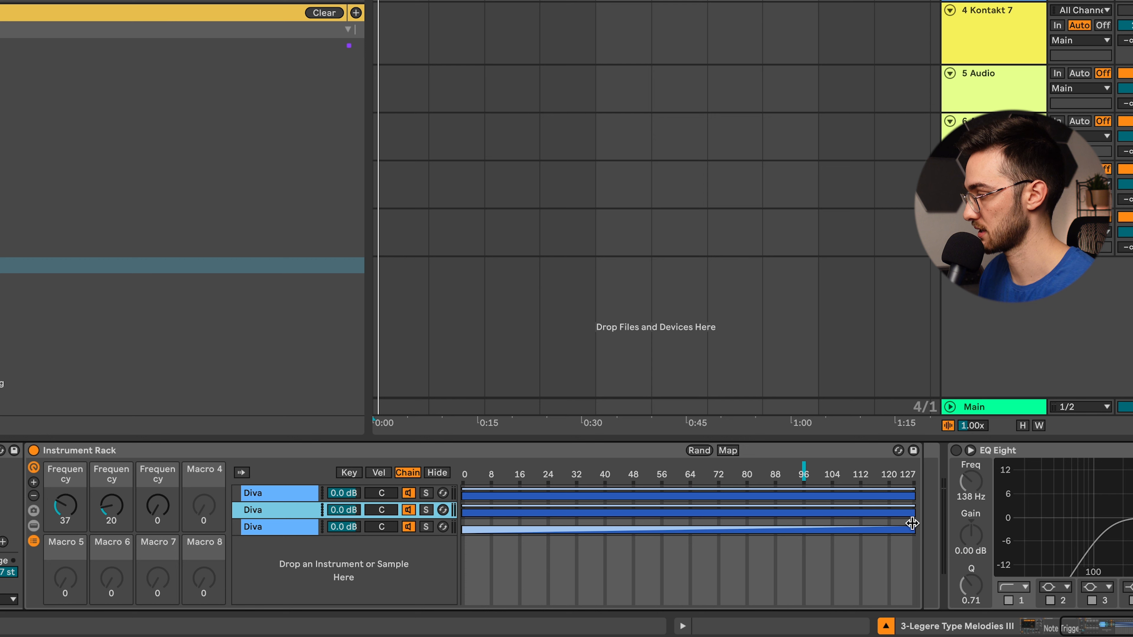
pyautogui.moveTo(909, 522); pyautogui.dragTo(462, 523)
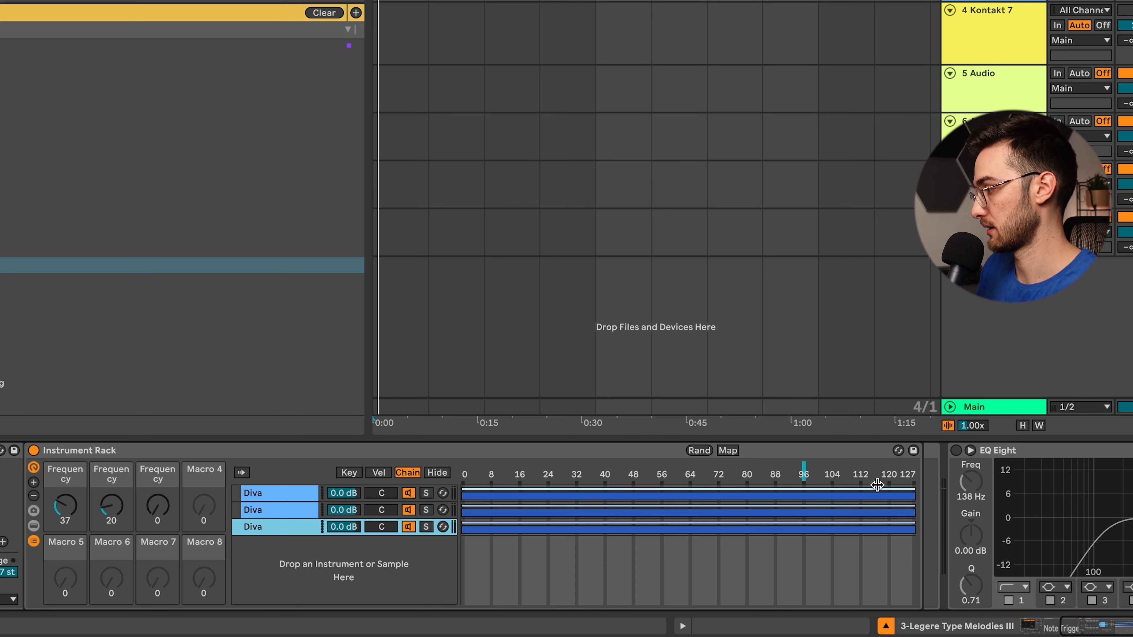
# - Fade the first and third Diva chains out from 0 to 127, and fade the second on both sides of about 64
pyautogui.moveTo(912, 490); pyautogui.dragTo(462, 491)
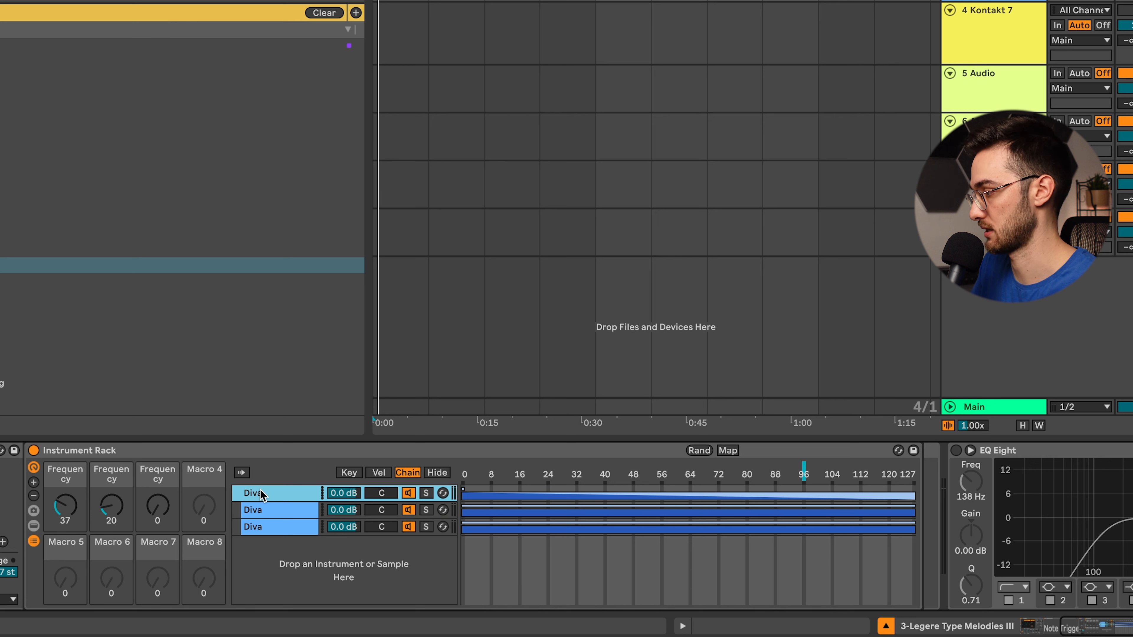
pyautogui.click(264, 510)
pyautogui.moveTo(463, 506); pyautogui.dragTo(689, 484)
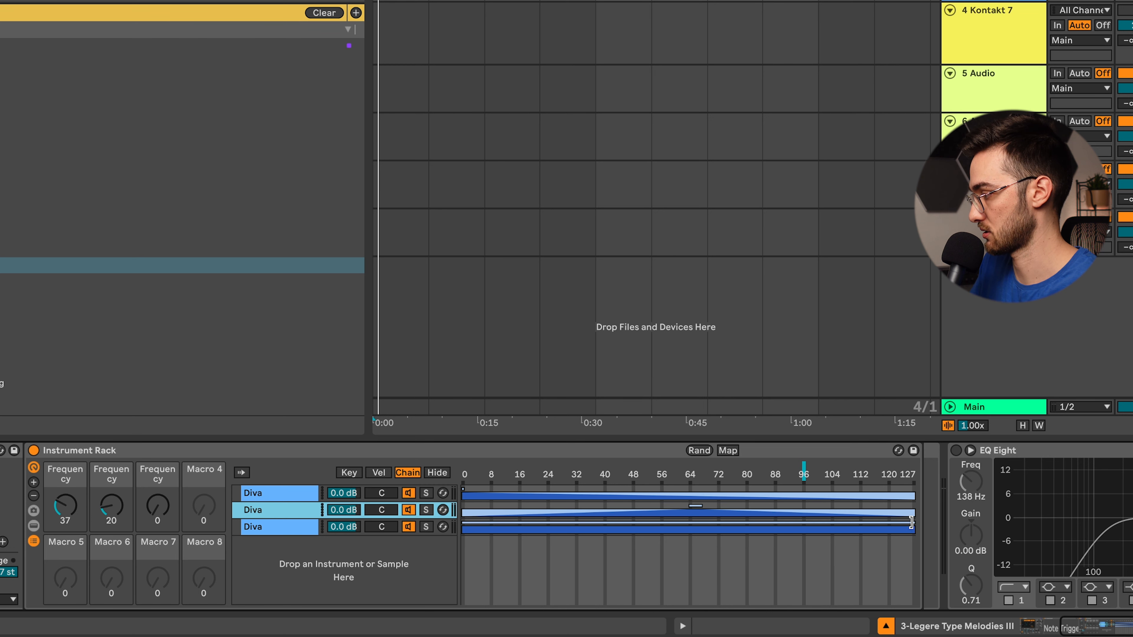
pyautogui.moveTo(914, 522); pyautogui.dragTo(868, 519)
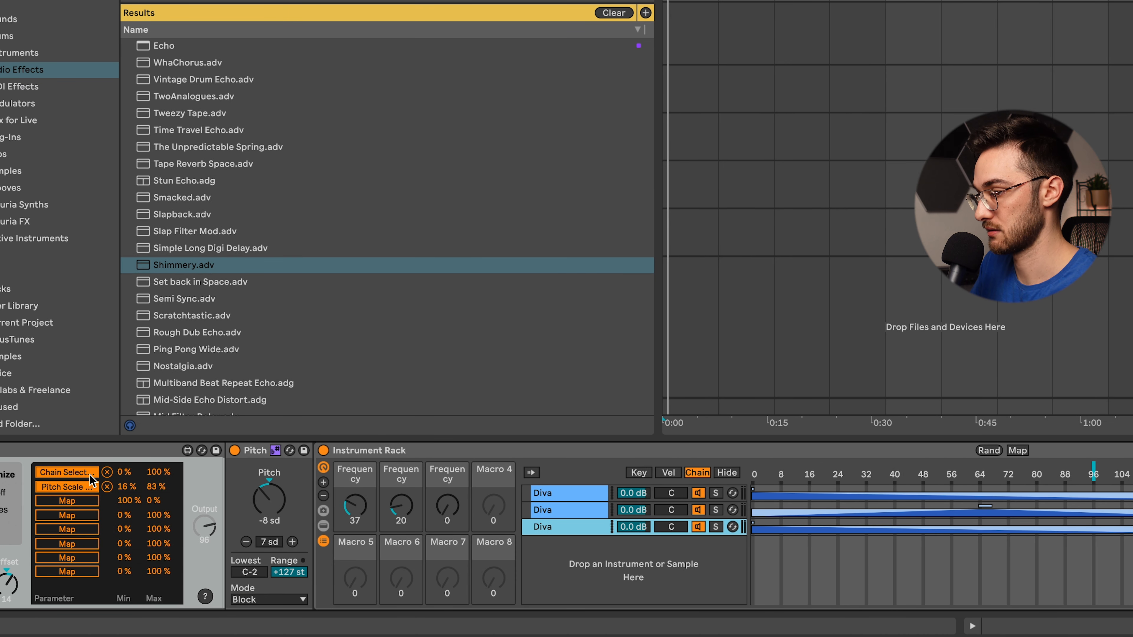
# - Check the chain selector mapping in Note Triggered Modulator and examine the Pitch and Diva devices on each of the three chains
pyautogui.click(72, 473)
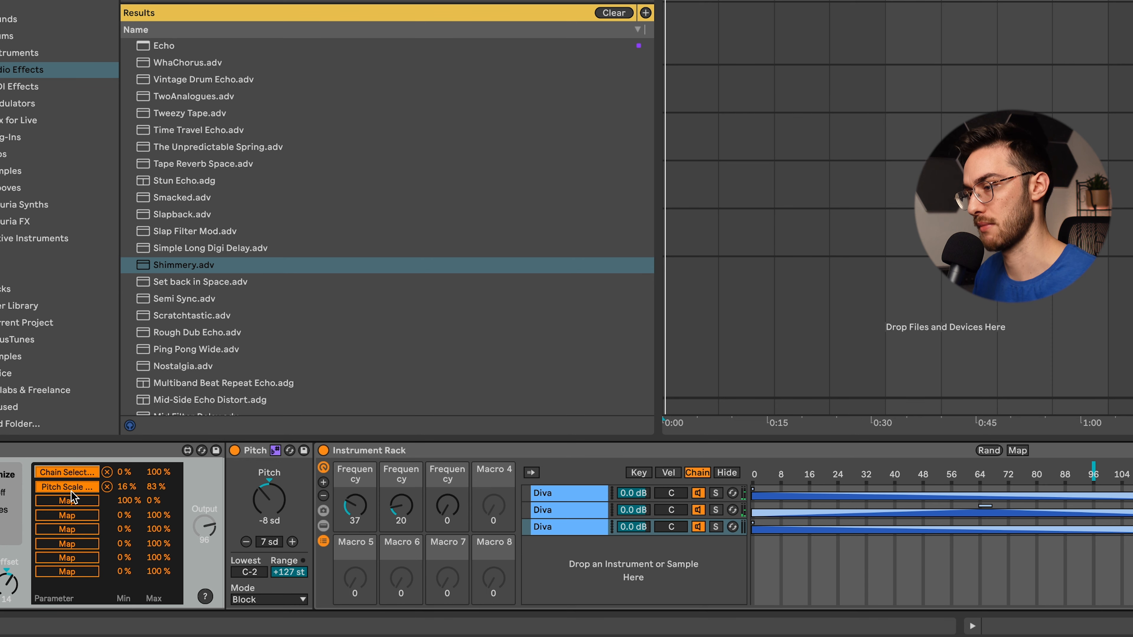
pyautogui.doubleClick(565, 495)
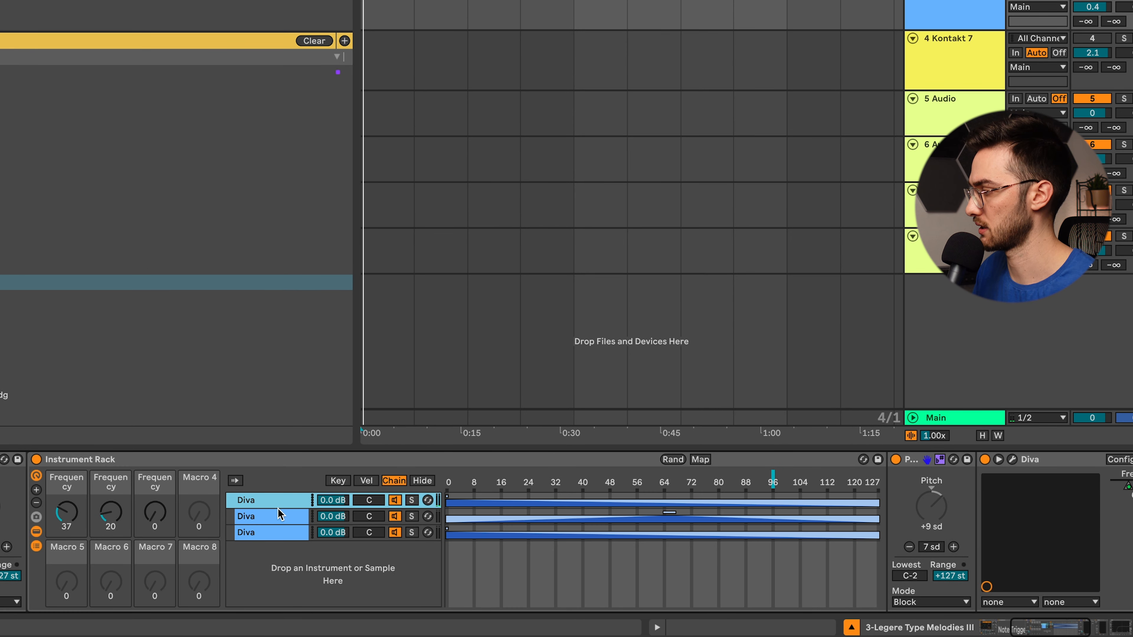
pyautogui.hscroll(5, 1084, 608)
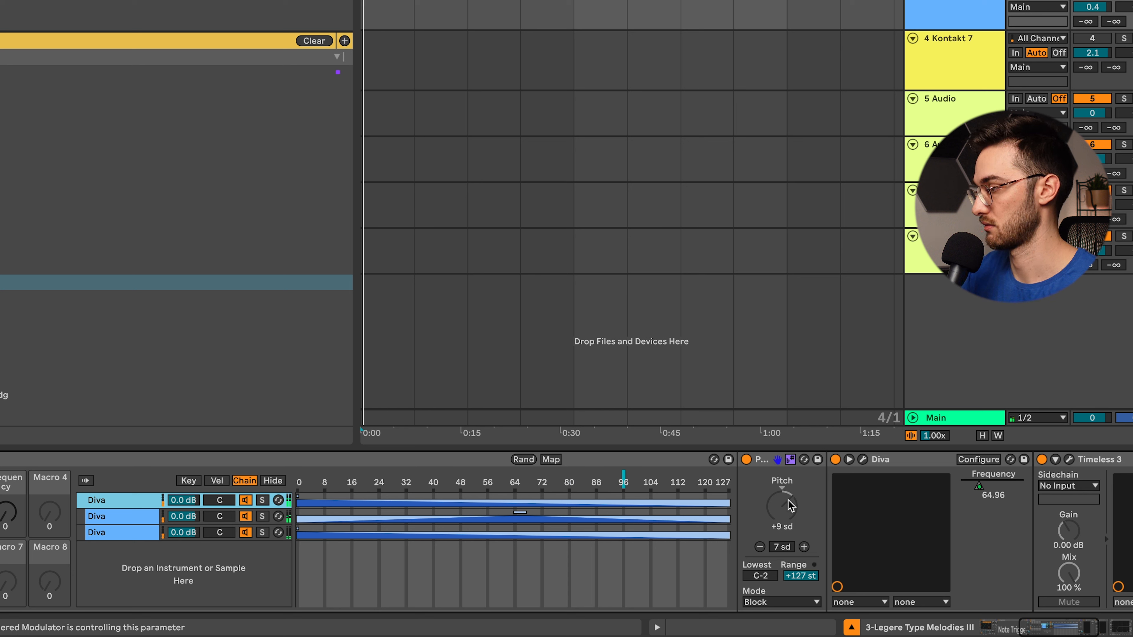
pyautogui.click(132, 516)
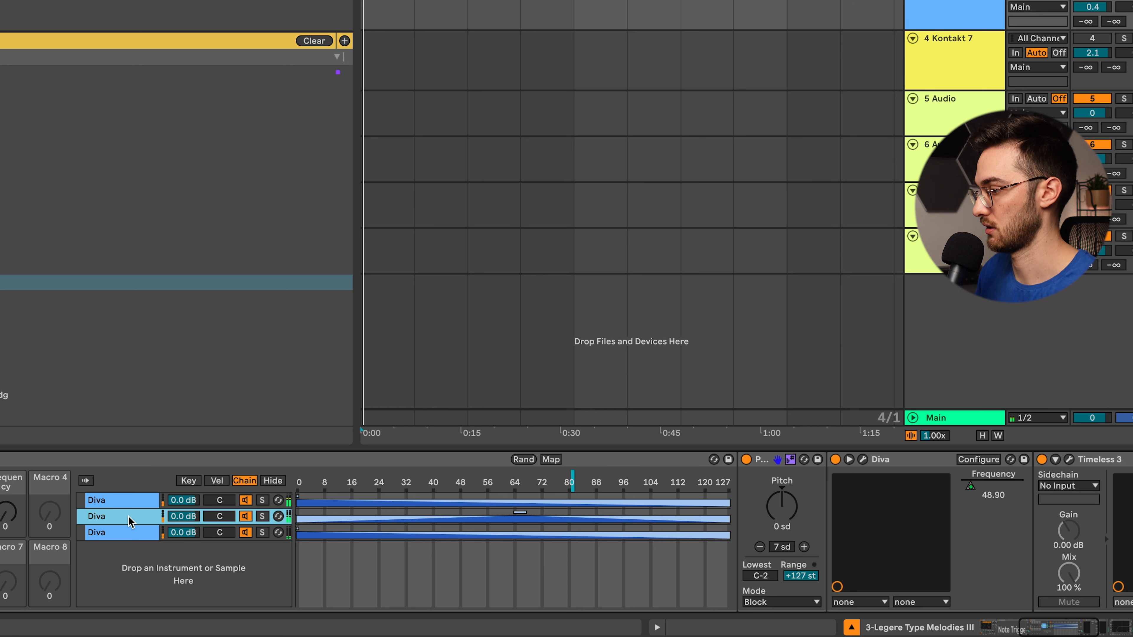
pyautogui.click(127, 533)
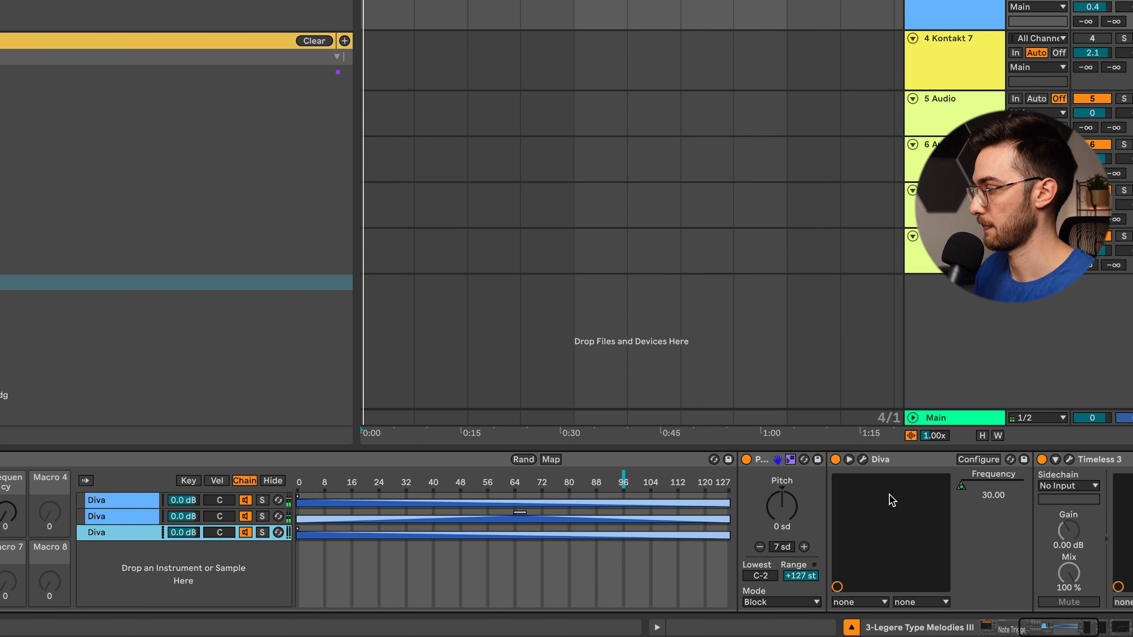
# - Check the macro mapping options for the third Diva's Frequency, and raise the rack's second Frequency macro to 32 and the third to about 41
pyautogui.rightClick(966, 487)
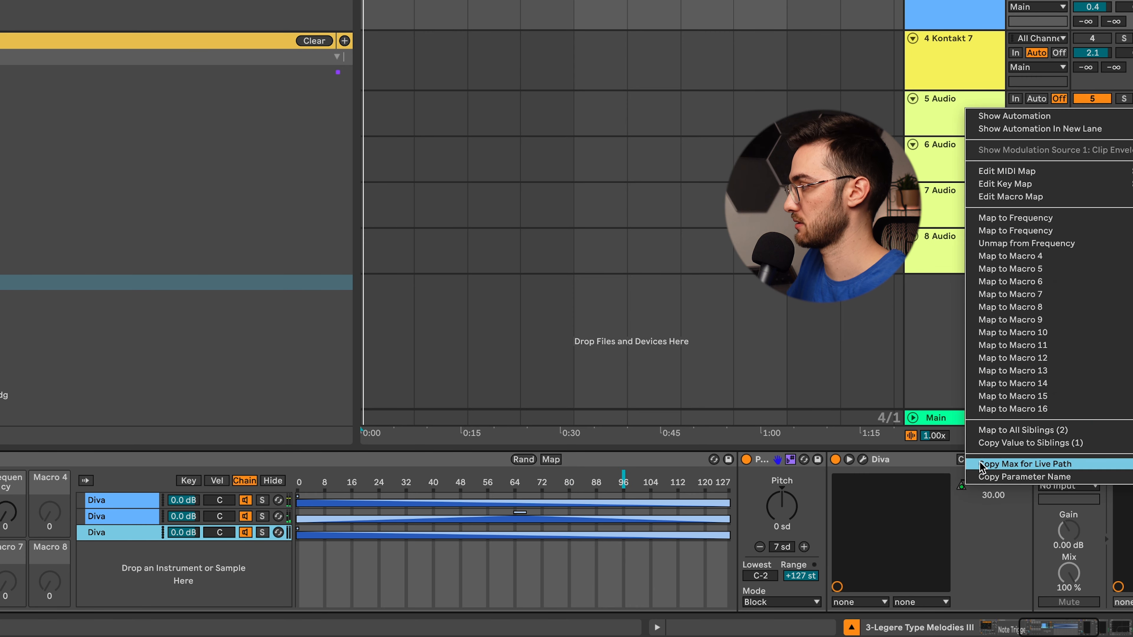
pyautogui.click(974, 536)
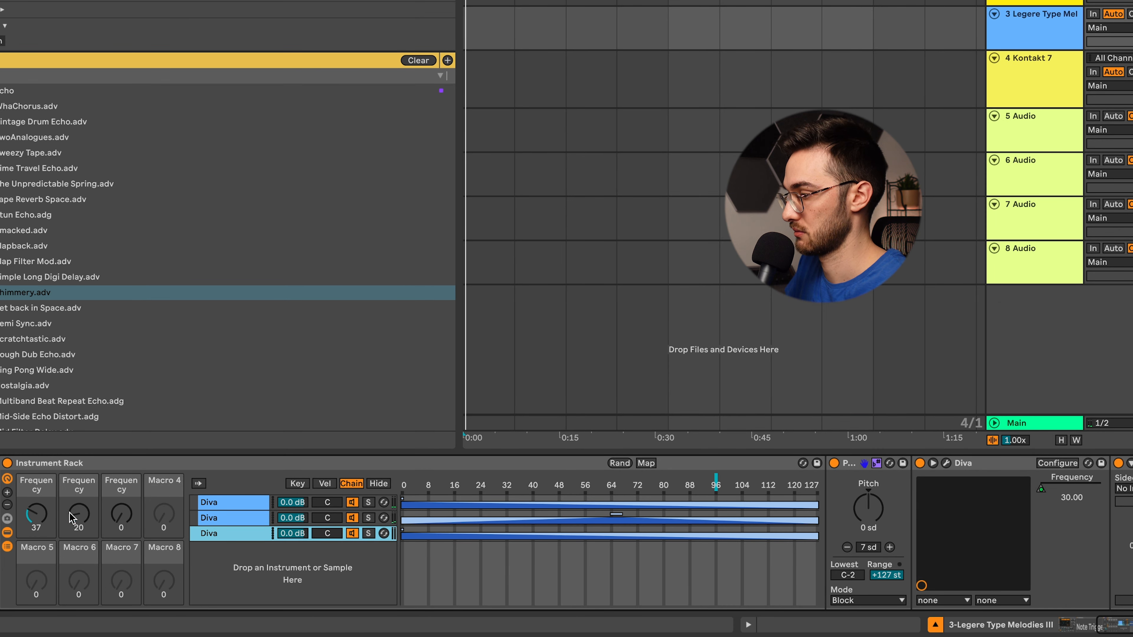
pyautogui.moveTo(6, 512); pyautogui.dragTo(6, 472)
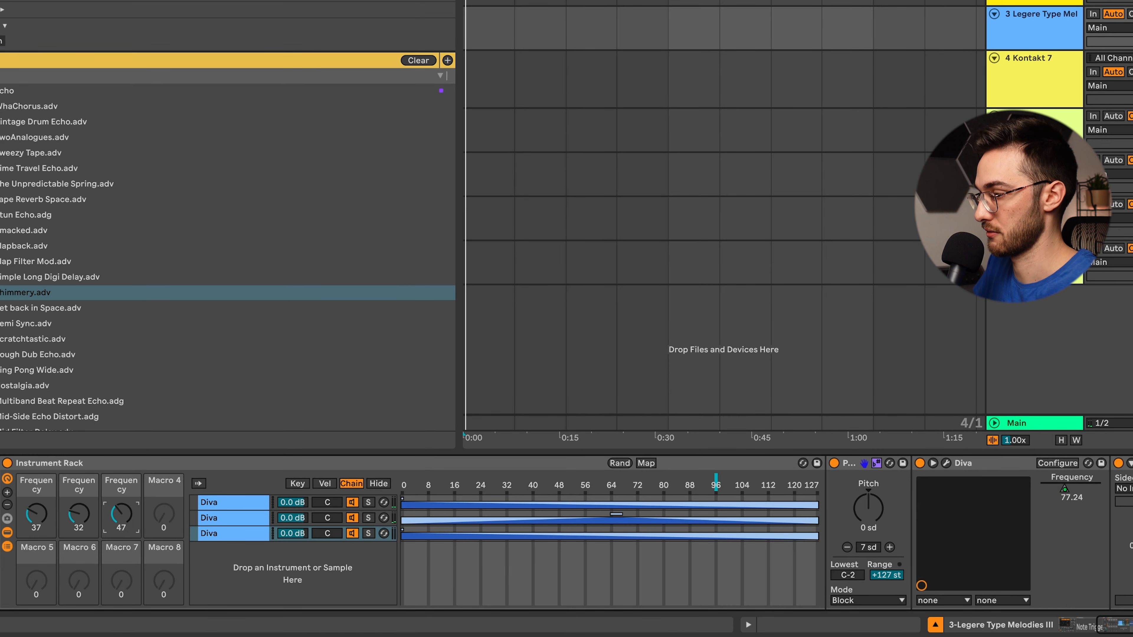
# - Review the Instrument Rack's macro mappings, and return the third Frequency macro to 0
pyautogui.press('super+m')
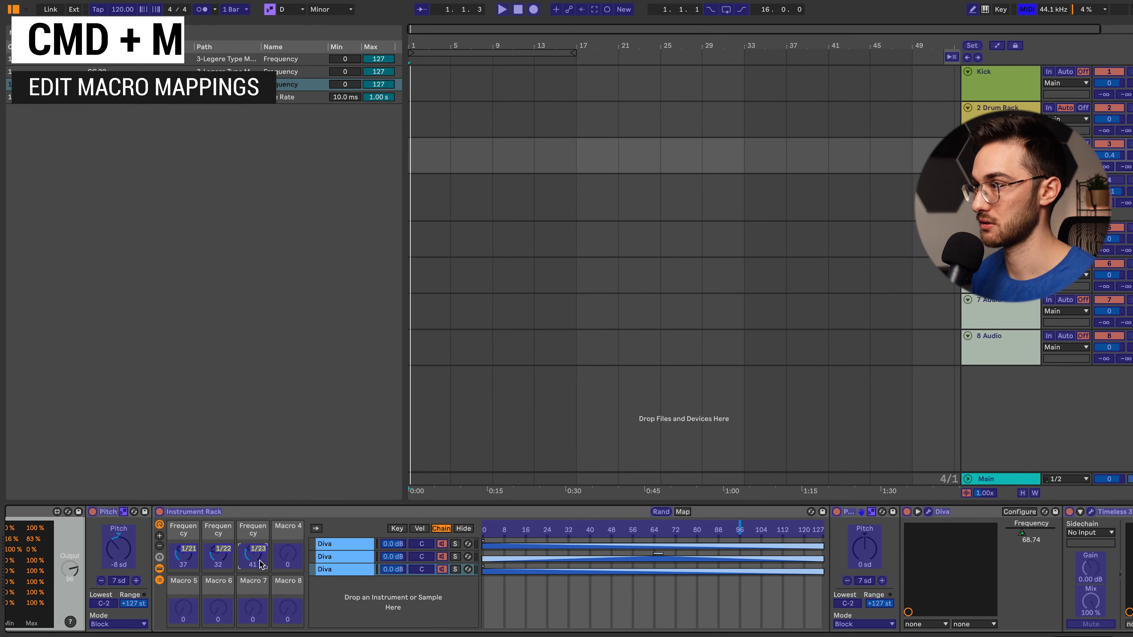
pyautogui.press('super+m')
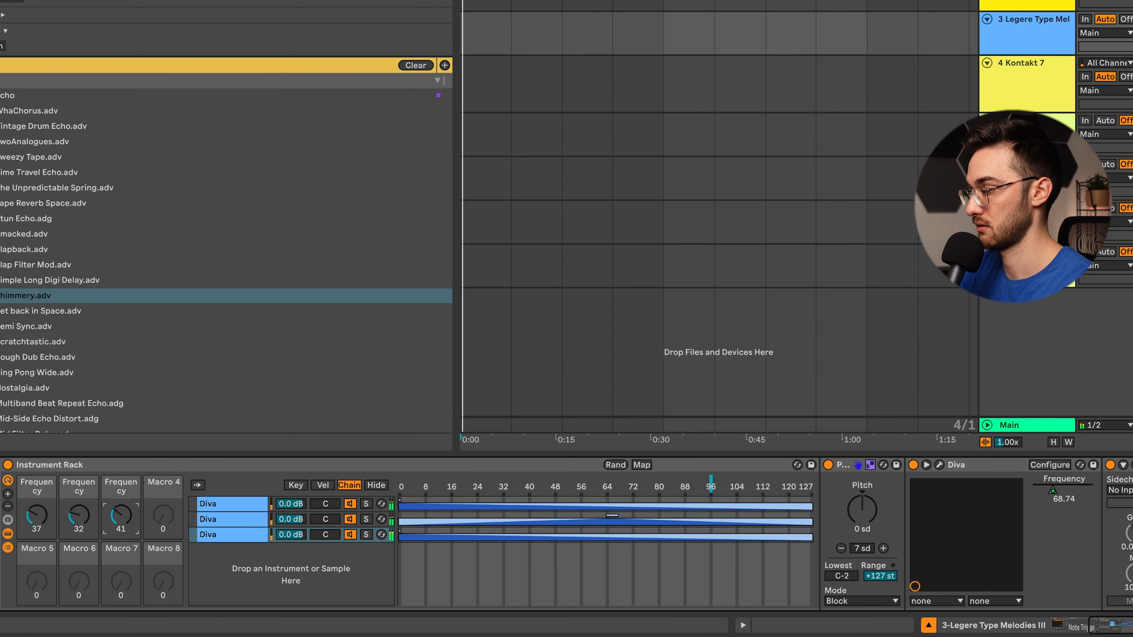
pyautogui.moveTo(121, 515)
pyautogui.mouseDown()
pyautogui.moveTo(121, 539)
pyautogui.moveTo(121, 457)
pyautogui.moveTo(120, 542)
pyautogui.mouseUp()
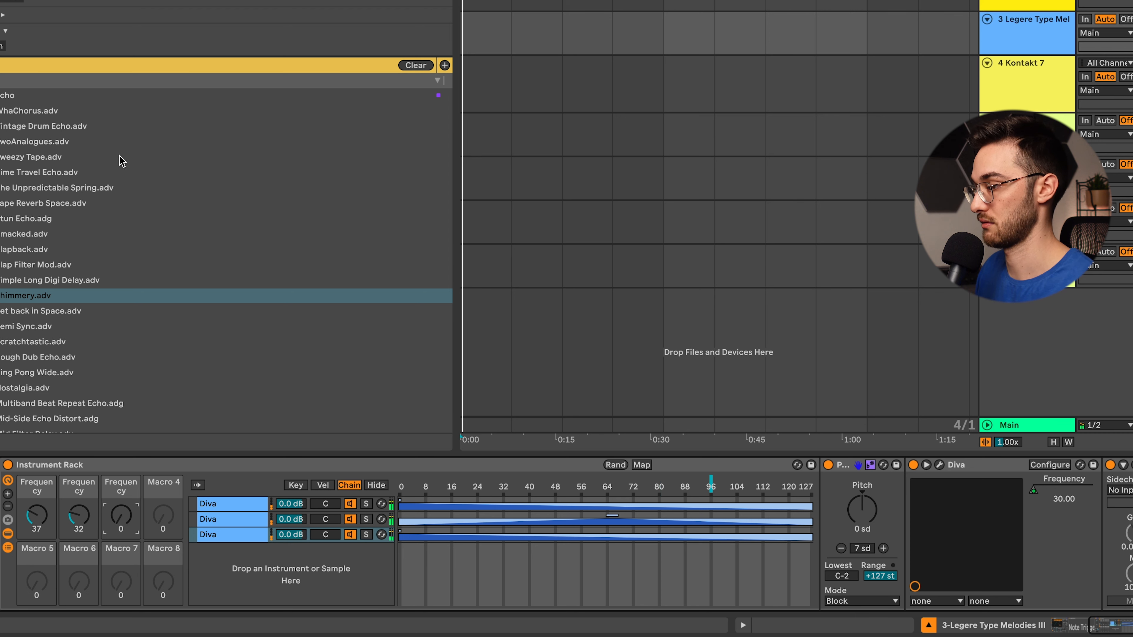
# - Open the Timeless 3 delay window on the third Diva chain to review its settings, and close it
pyautogui.click(1117, 630)
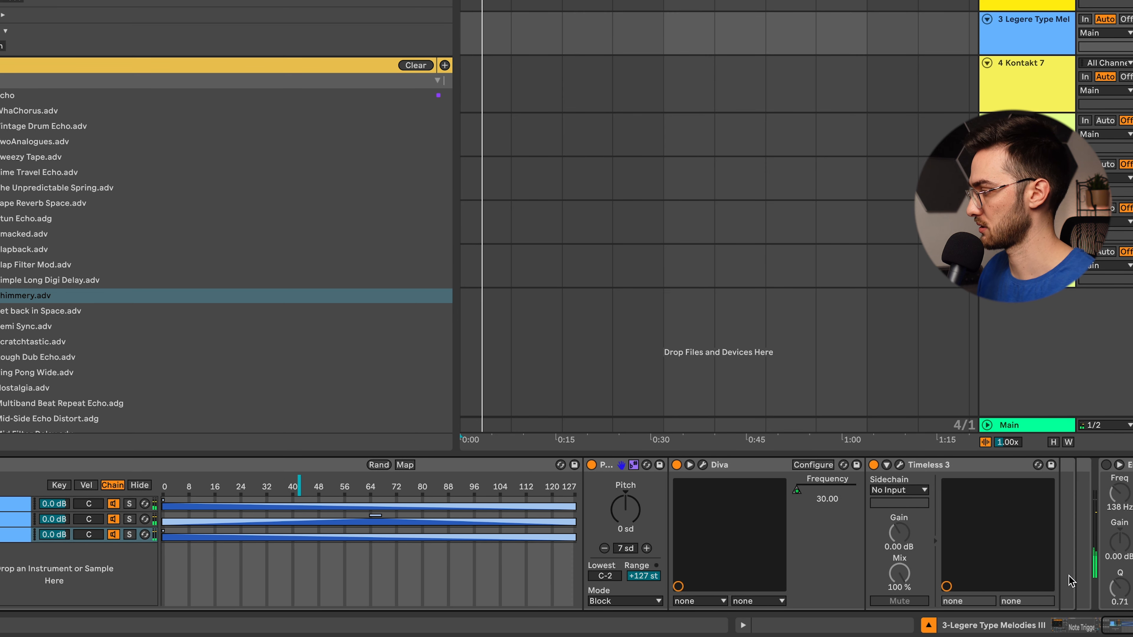
pyautogui.click(918, 468)
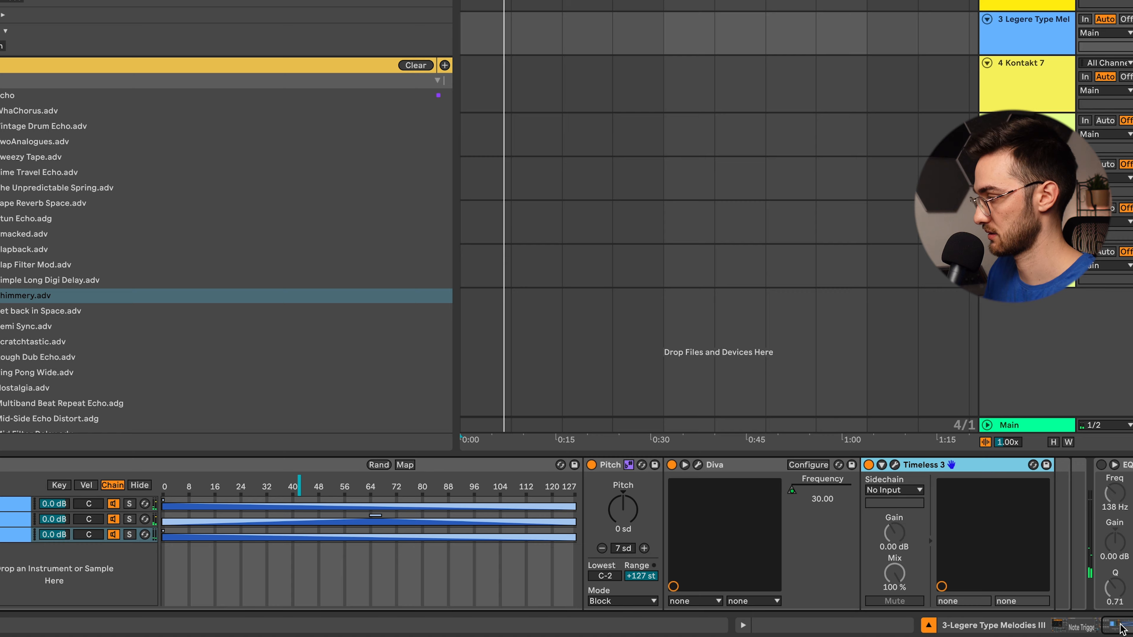
pyautogui.click(895, 464)
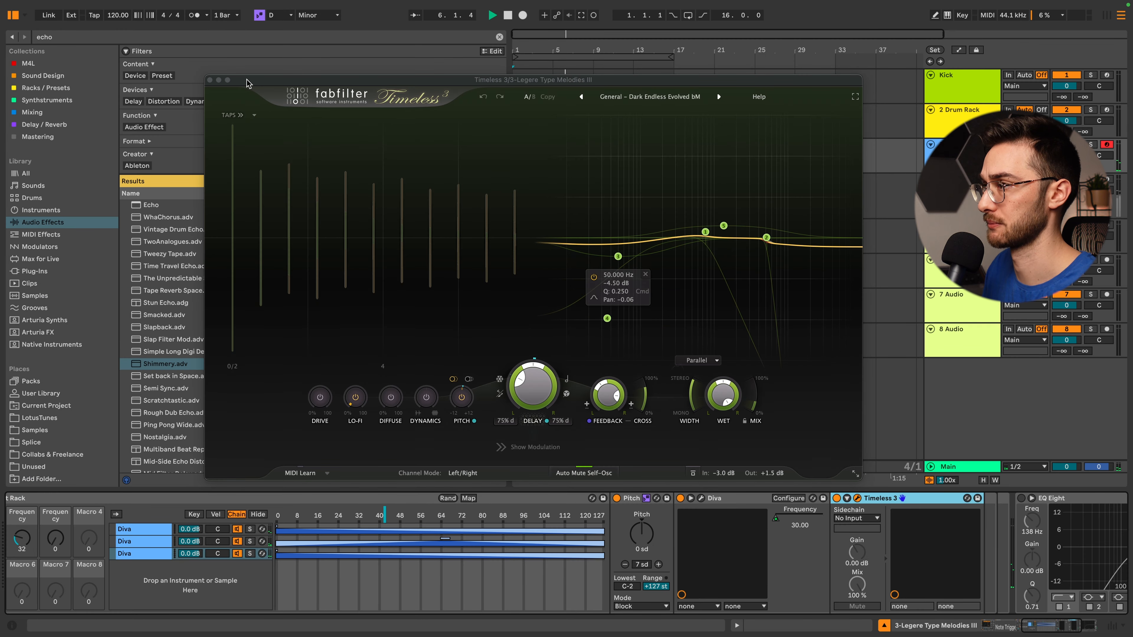
pyautogui.click(210, 80)
# - Compare the device chains of the second and third Diva while the arpeggio plays
pyautogui.hscroll(-5, 992, 594)
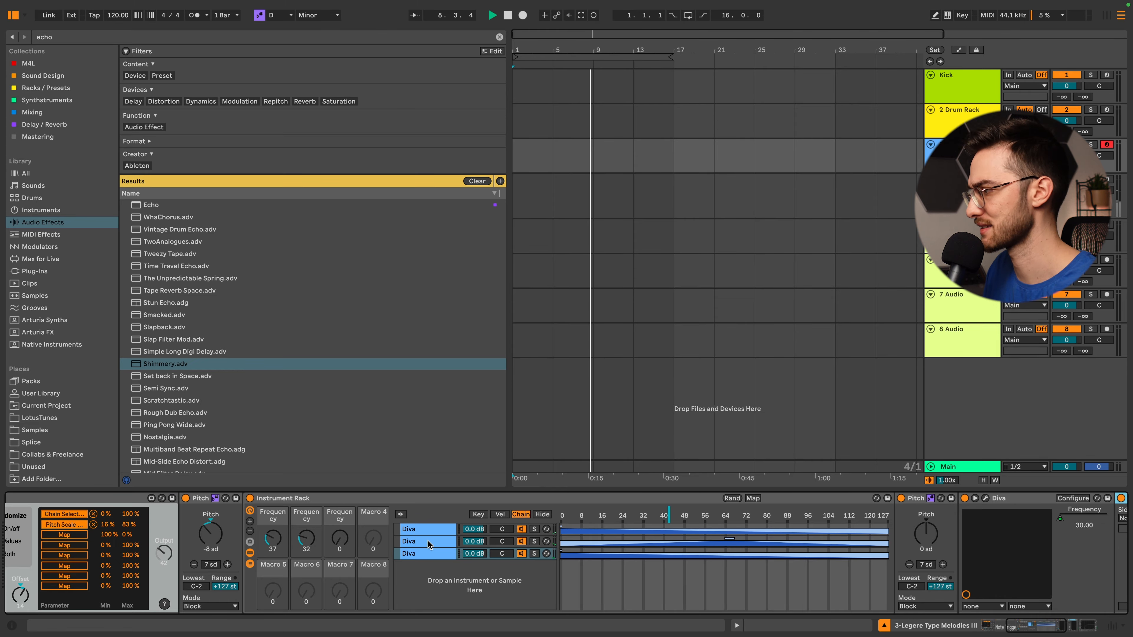
pyautogui.hscroll(5, 428, 544)
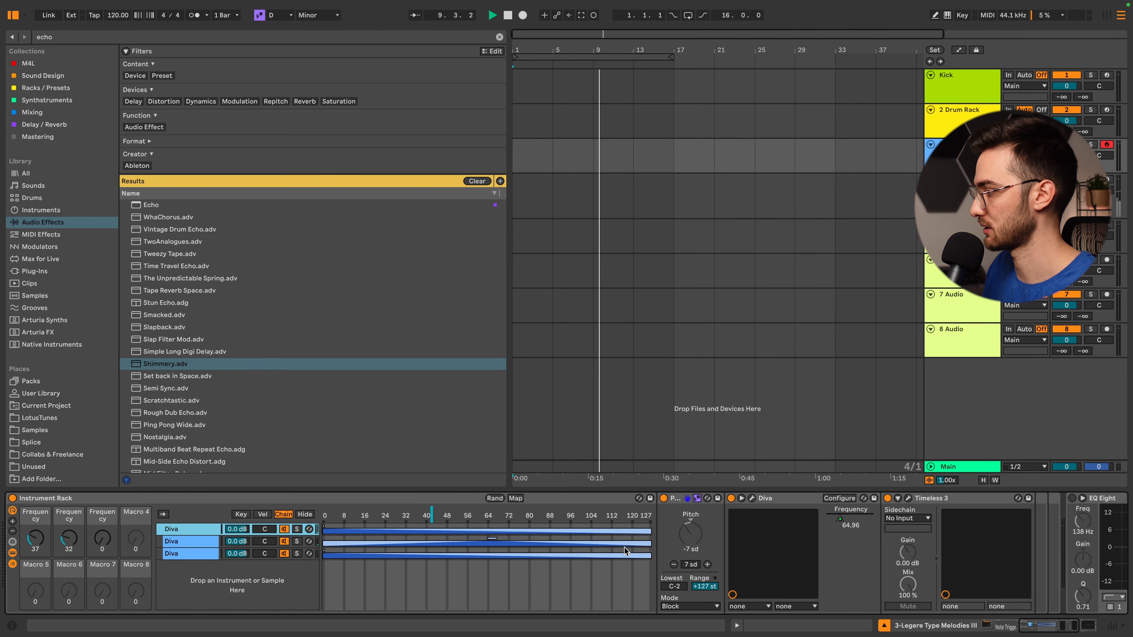
pyautogui.click(185, 554)
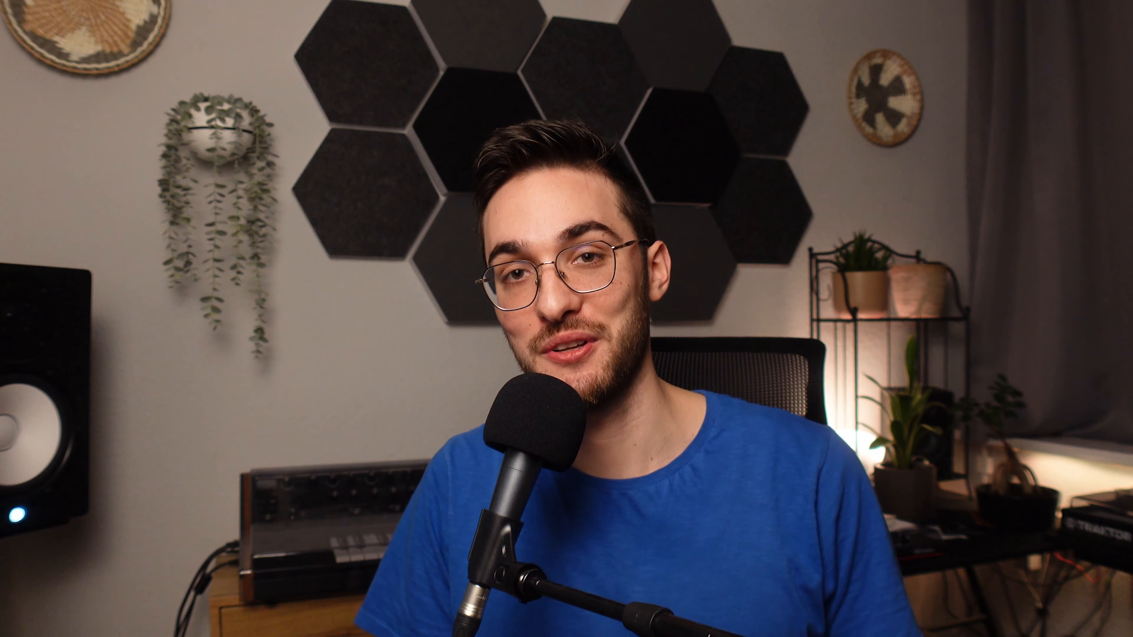